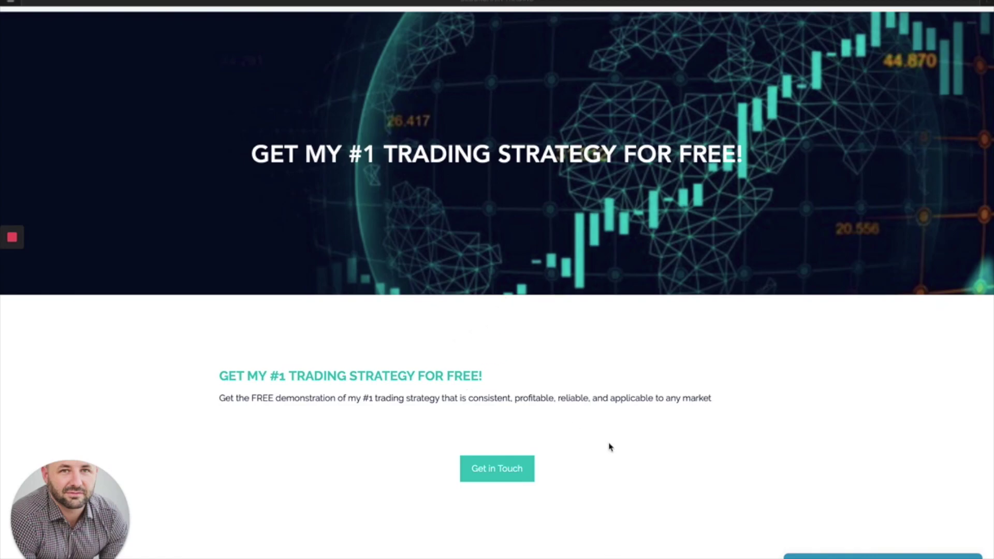
Step: Review the home page section offering the free #1 trading strategy
scroll(725, 401, up, 1)
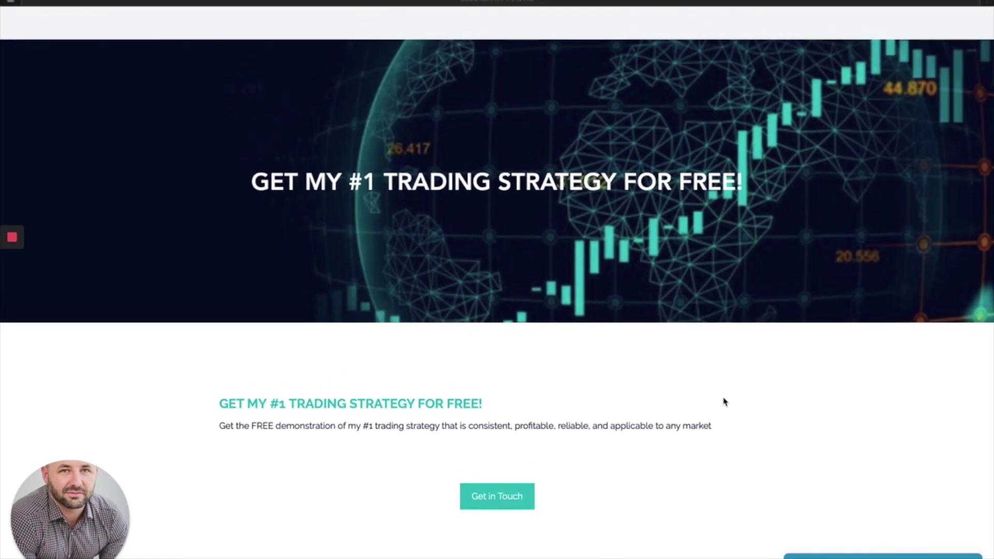
scroll(725, 401, down, 4)
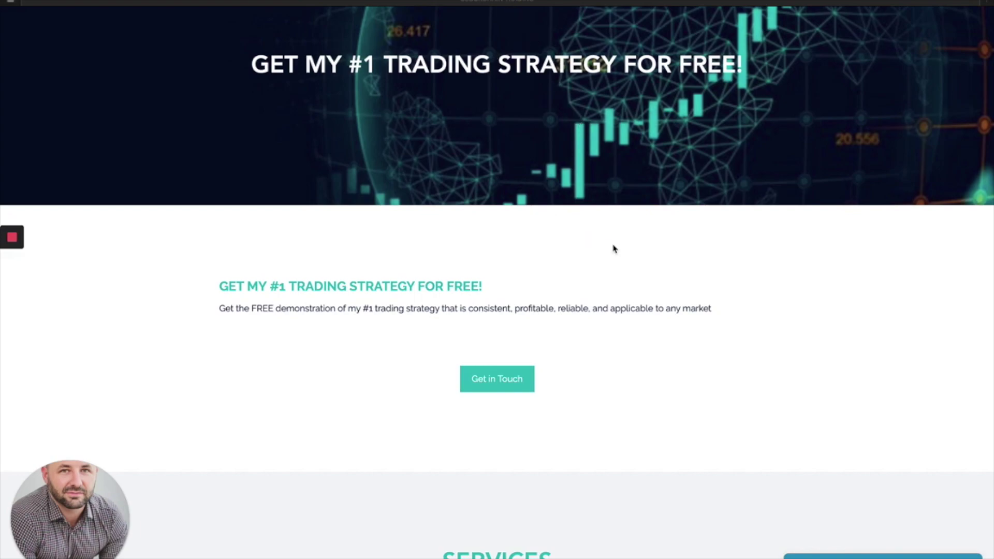
scroll(614, 249, up, 1)
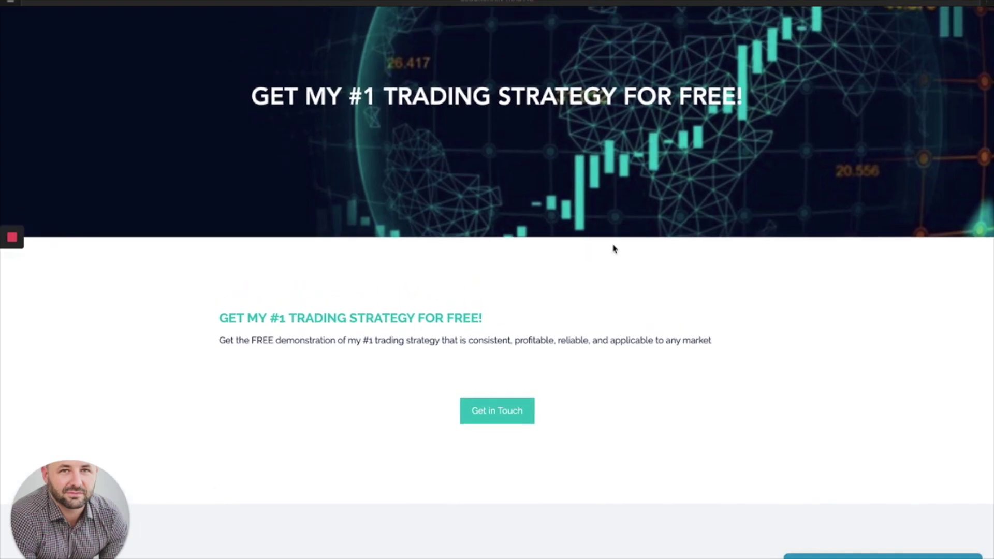
scroll(614, 249, down, 3)
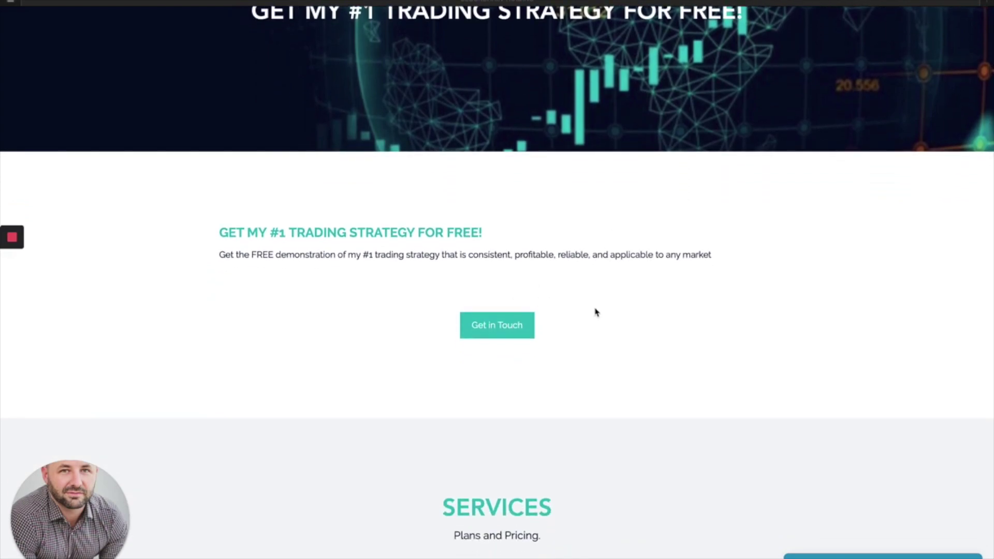
scroll(643, 320, down, 3)
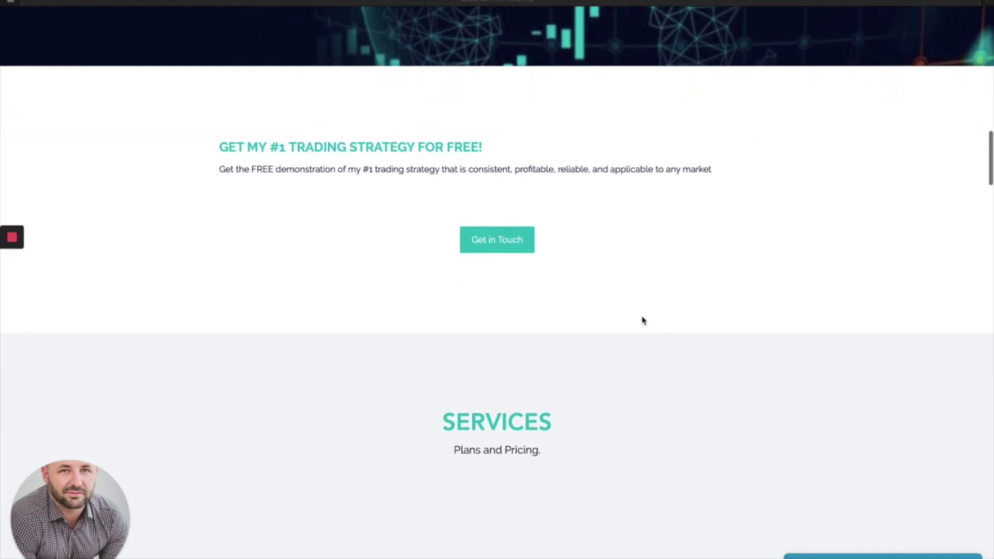
scroll(642, 321, down, 2)
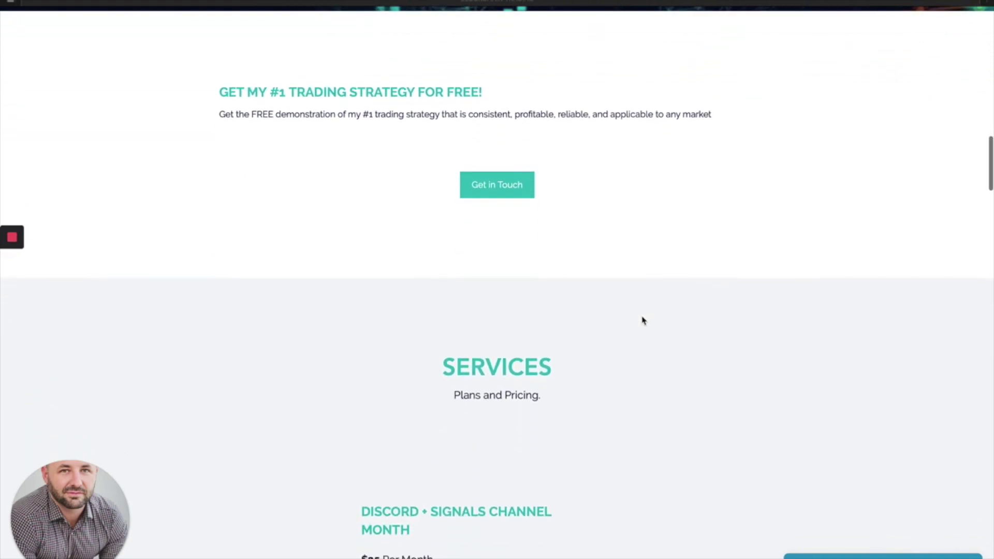
Step: Examine the Services section's monthly and yearly Discord + Signals Channel plans and their pricing
scroll(642, 320, down, 8)
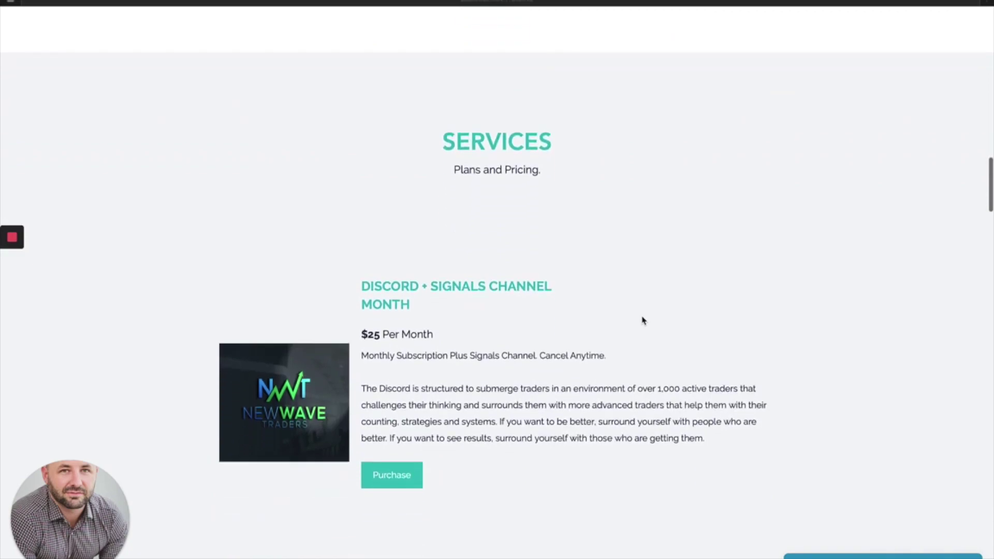
scroll(643, 320, down, 2)
scroll(642, 320, down, 2)
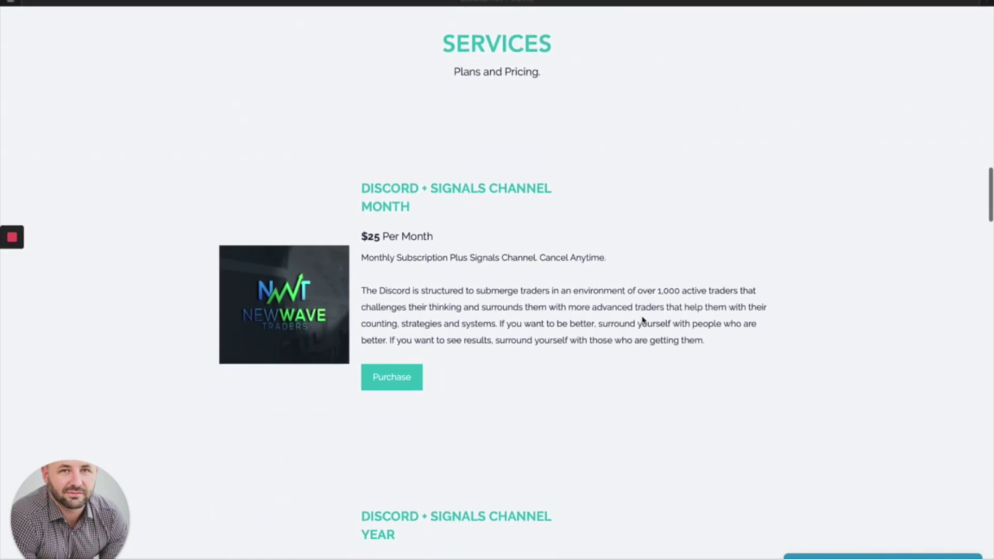
scroll(642, 320, down, 2)
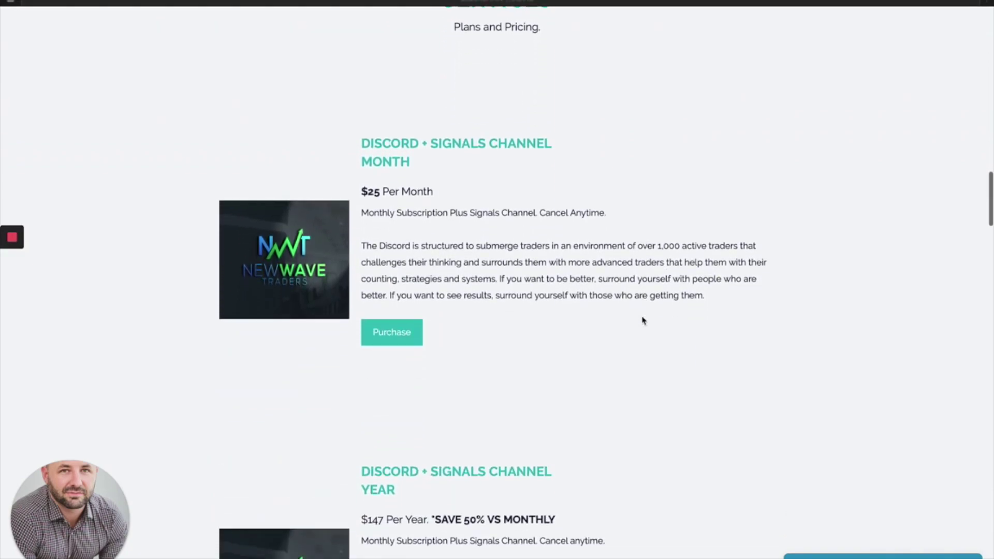
scroll(654, 261, down, 2)
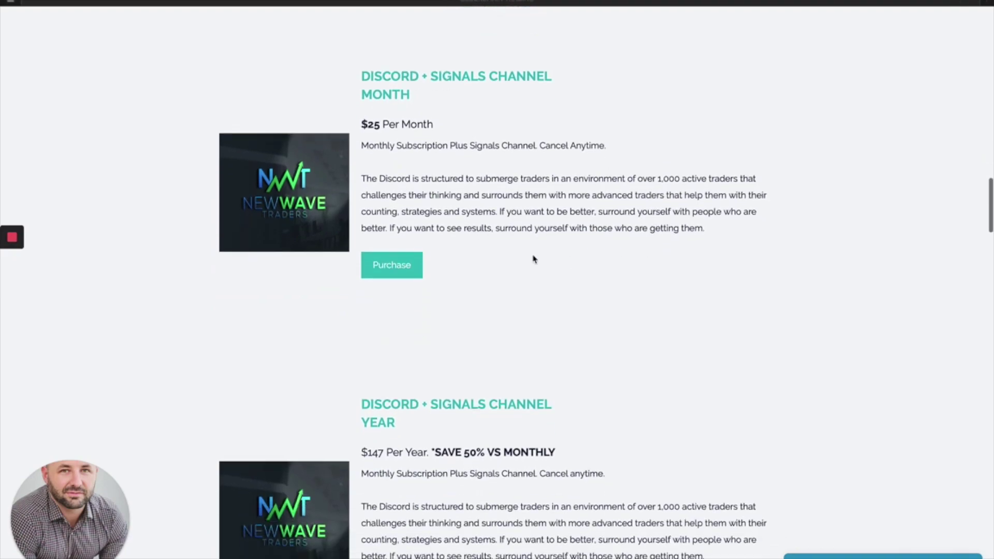
scroll(615, 252, down, 2)
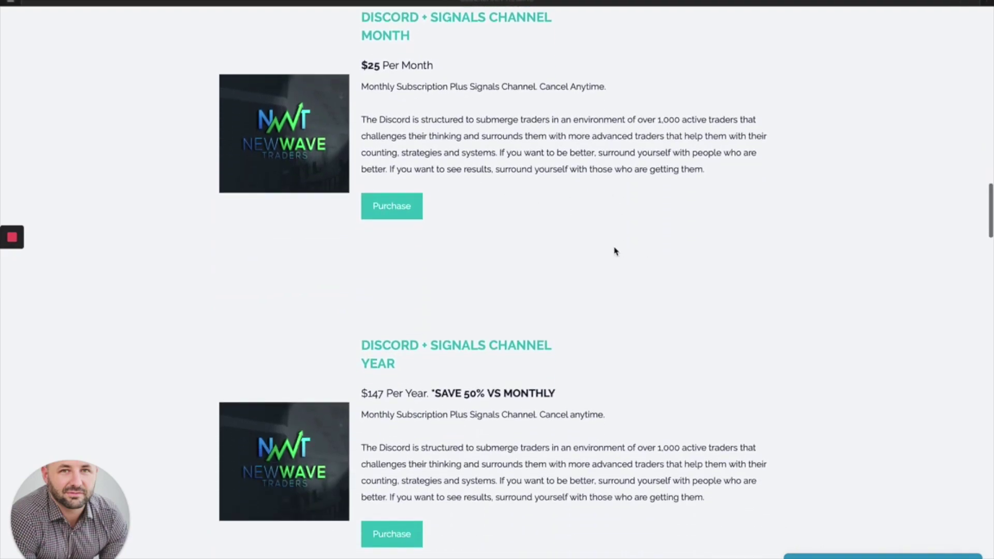
scroll(616, 251, down, 3)
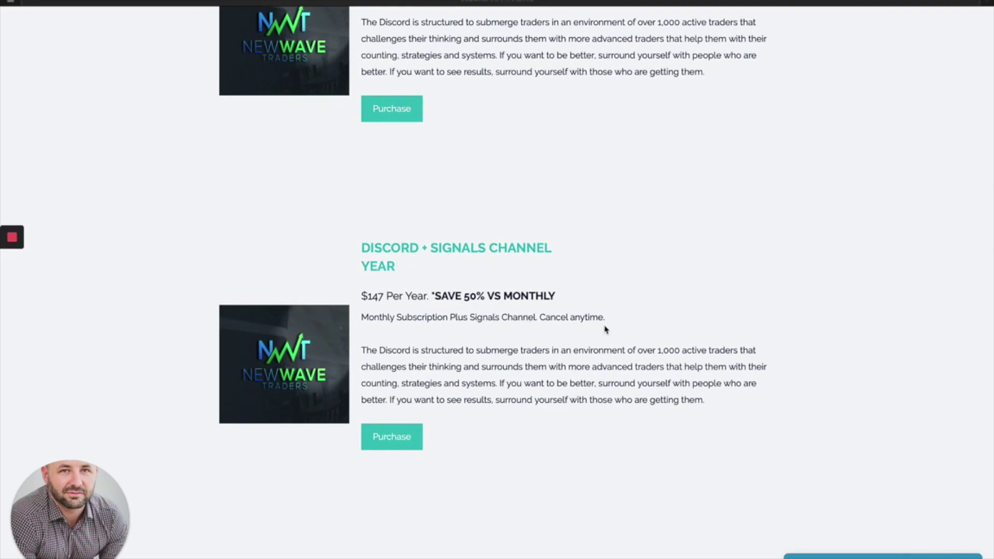
scroll(606, 330, down, 2)
scroll(606, 329, up, 2)
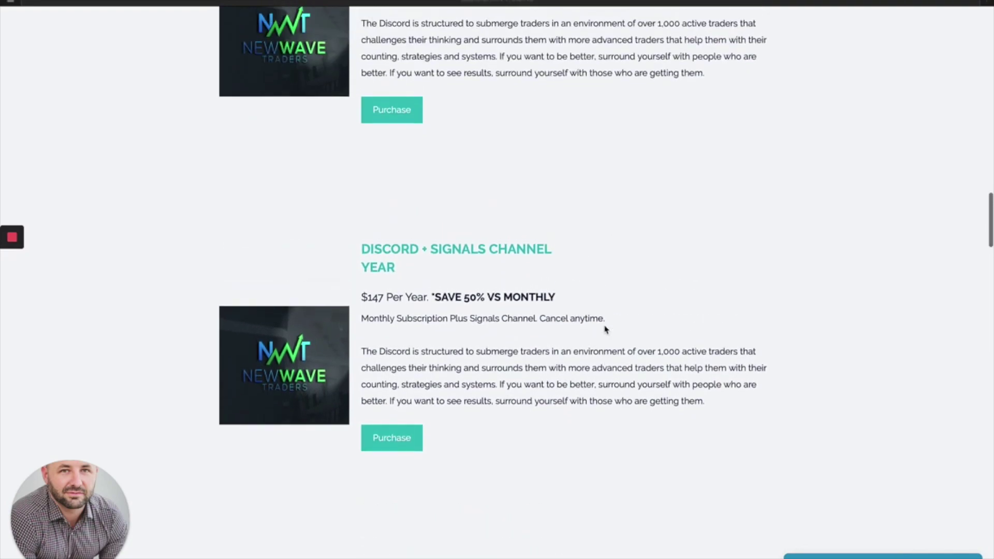
Step: Return to the home page header and open the member account menu to view its Members Exclusive entry
scroll(606, 330, up, 20)
scroll(606, 330, up, 6)
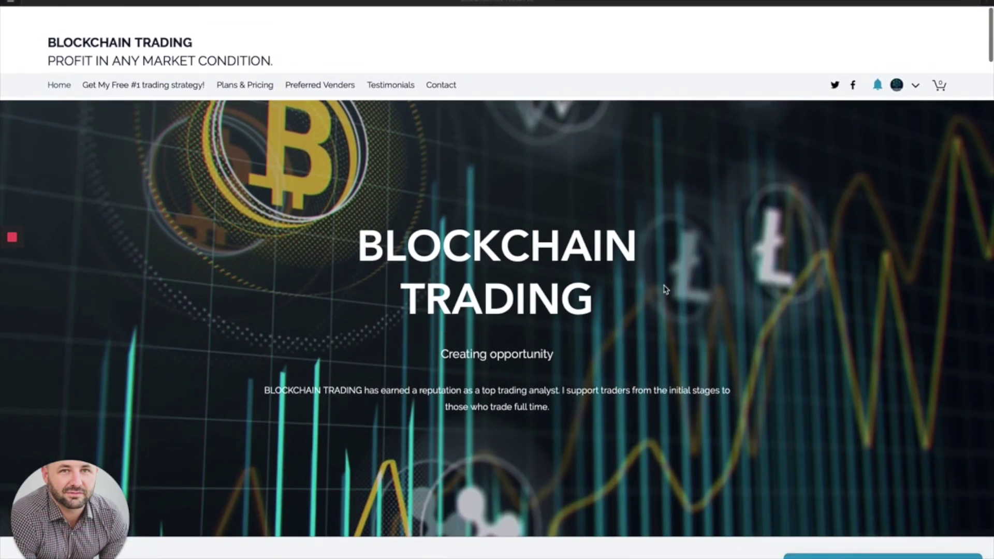
click(917, 87)
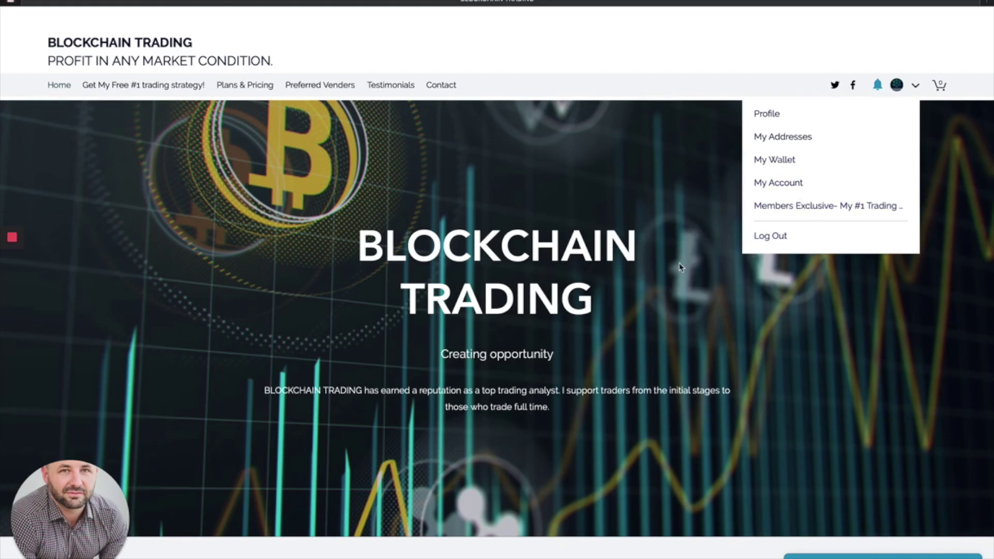
Step: Look through the Elliot Wave Masterclass offer, the Preferred Venders listings and the Testimonials section
scroll(729, 297, down, 20)
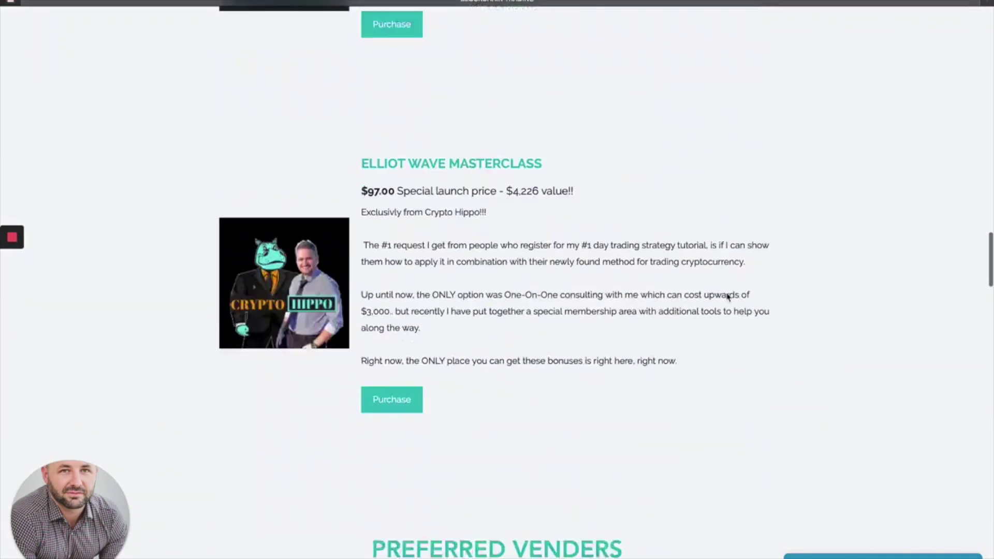
scroll(728, 297, up, 12)
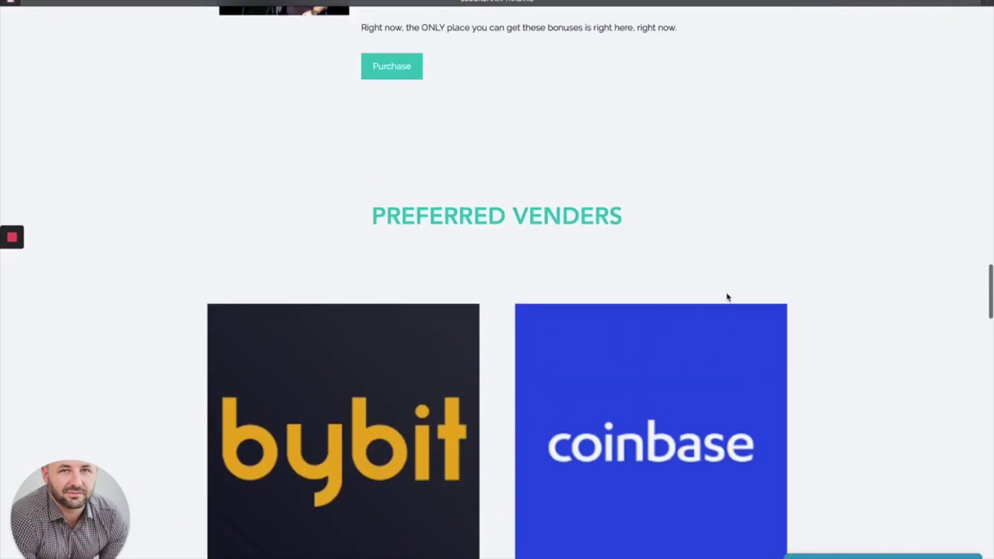
scroll(728, 297, down, 10)
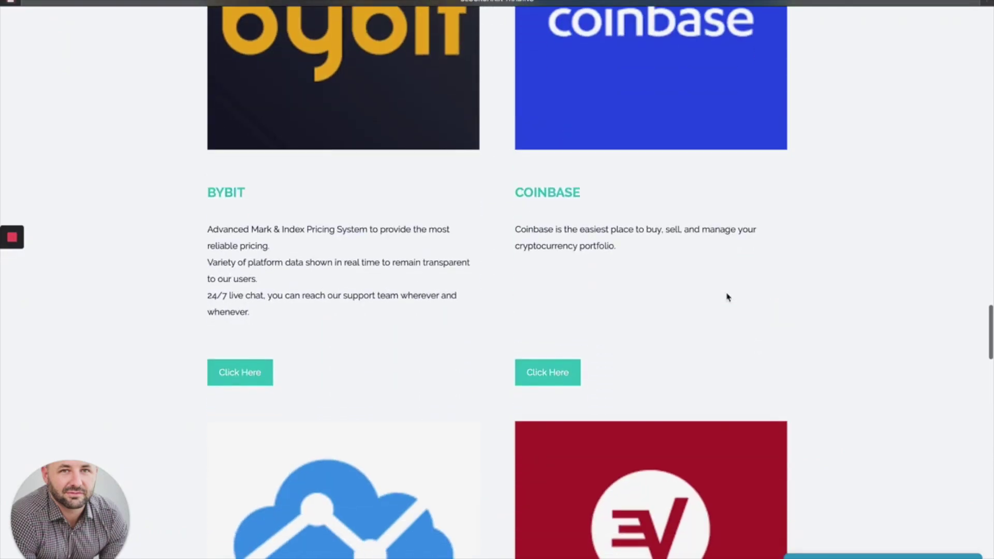
scroll(728, 297, down, 15)
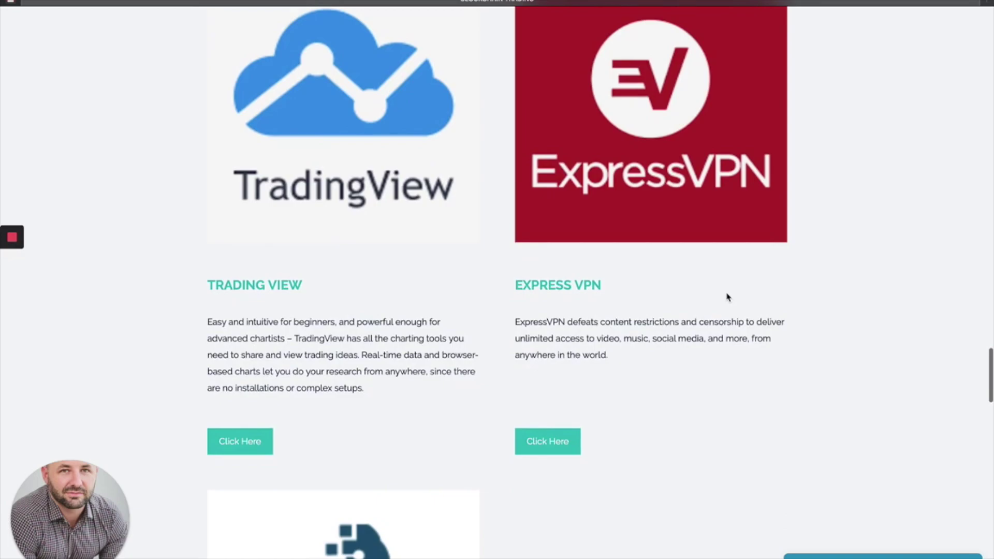
scroll(728, 296, down, 8)
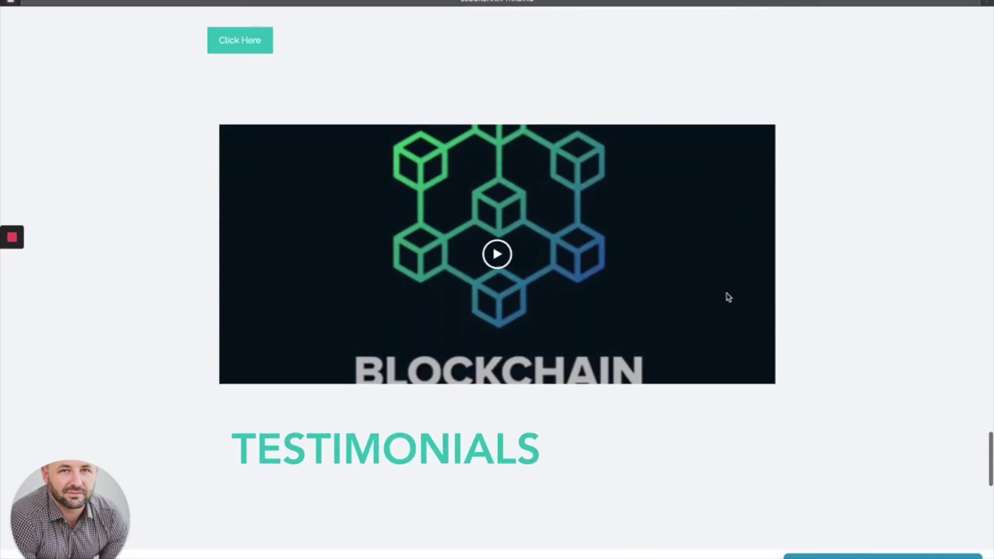
scroll(648, 397, down, 7)
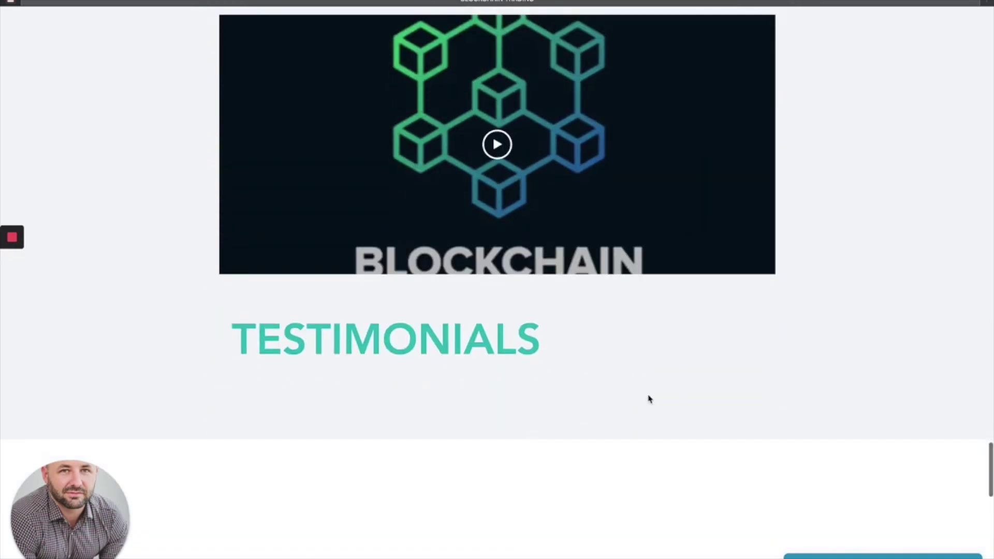
scroll(649, 399, up, 6)
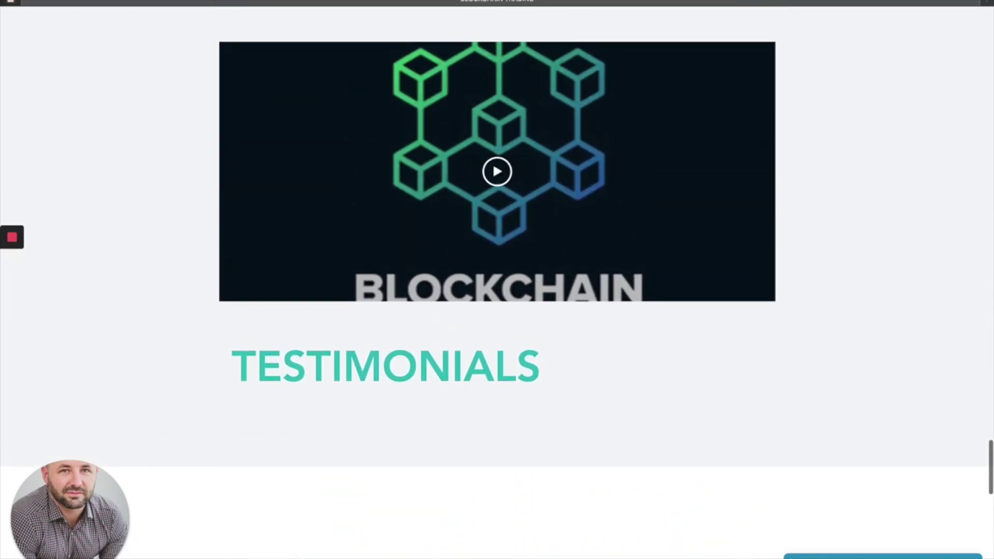
Step: Switch to Discord and view the posted ETH and Bitcoin chart screenshots enlarged in the blockchain-ta channel, closing each one
click(723, 548)
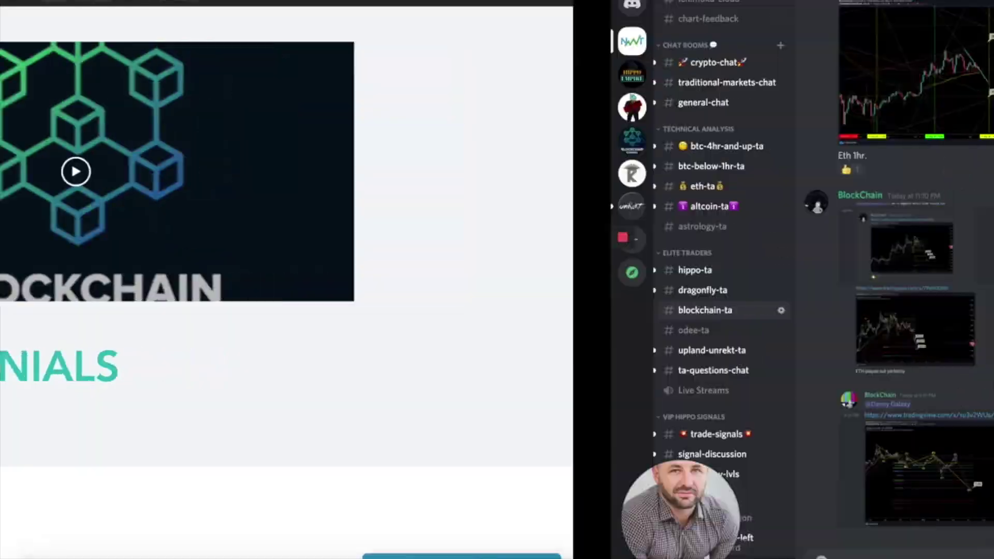
scroll(555, 388, up, 3)
scroll(557, 389, down, 2)
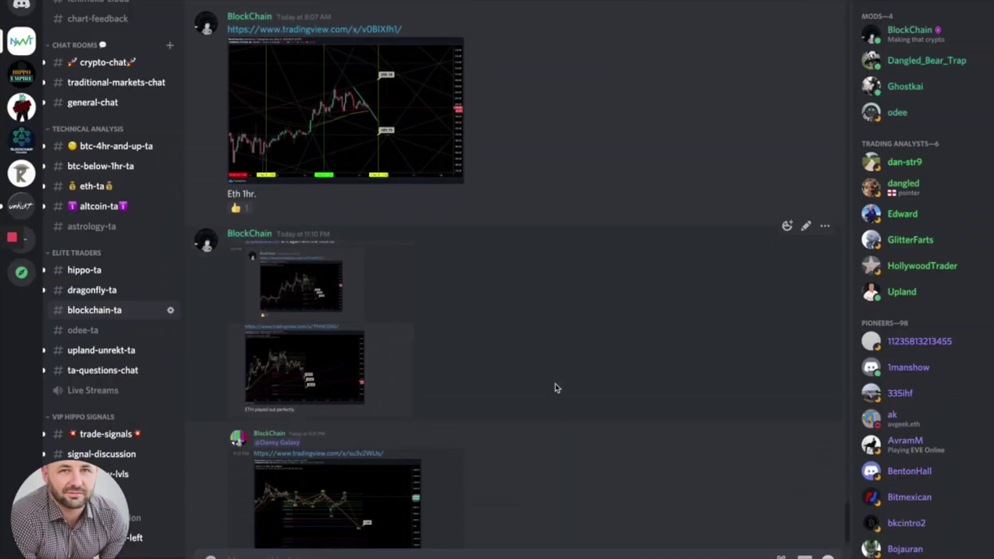
scroll(556, 387, down, 2)
click(334, 283)
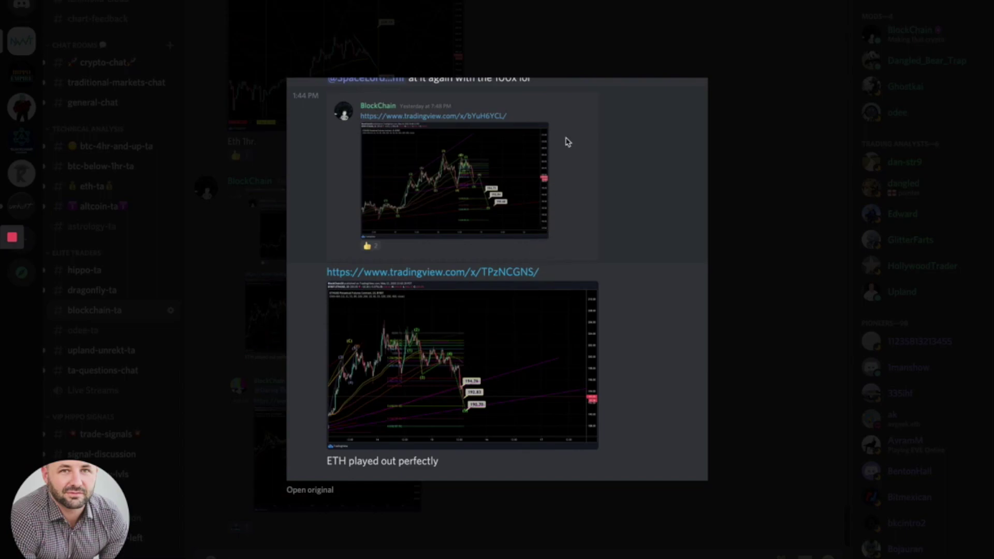
click(567, 51)
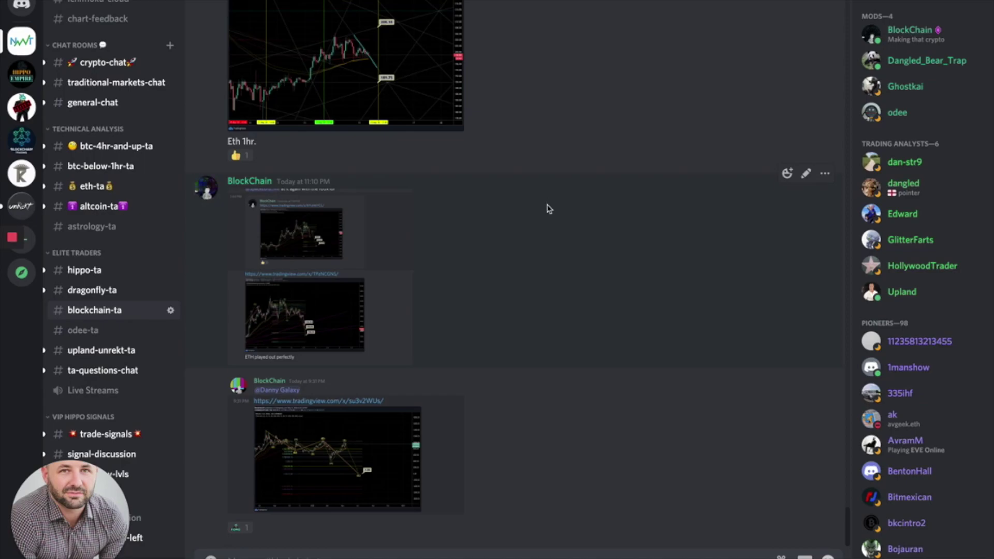
click(368, 483)
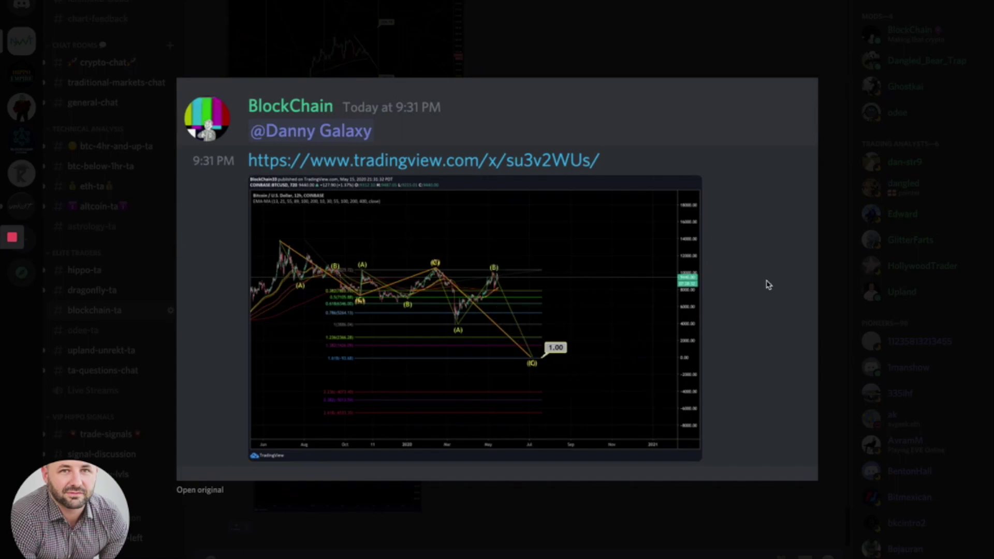
click(667, 68)
Step: Look over the earlier chart posts in blockchain-ta and switch to the ETHUSD 4h chart in TradingView
scroll(554, 216, up, 3)
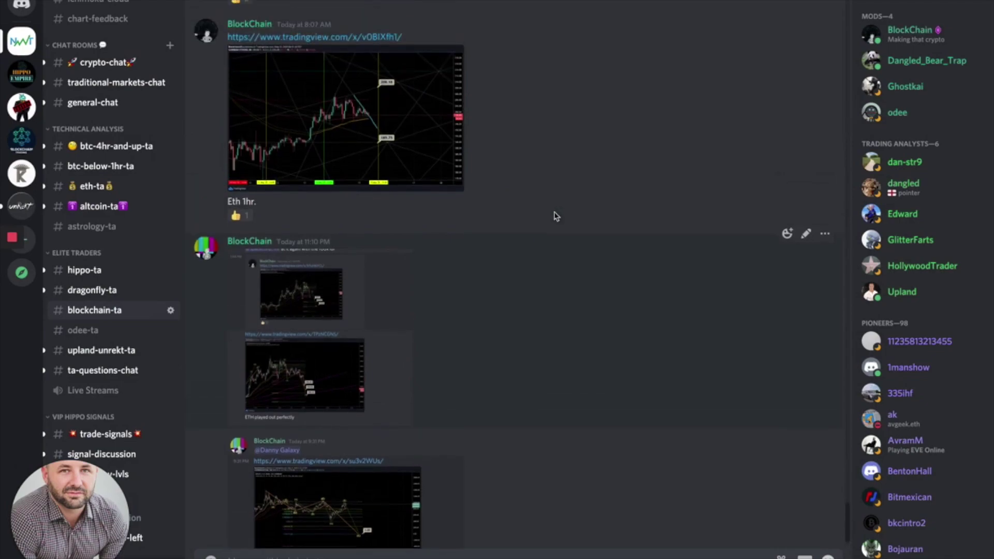
scroll(555, 215, up, 2)
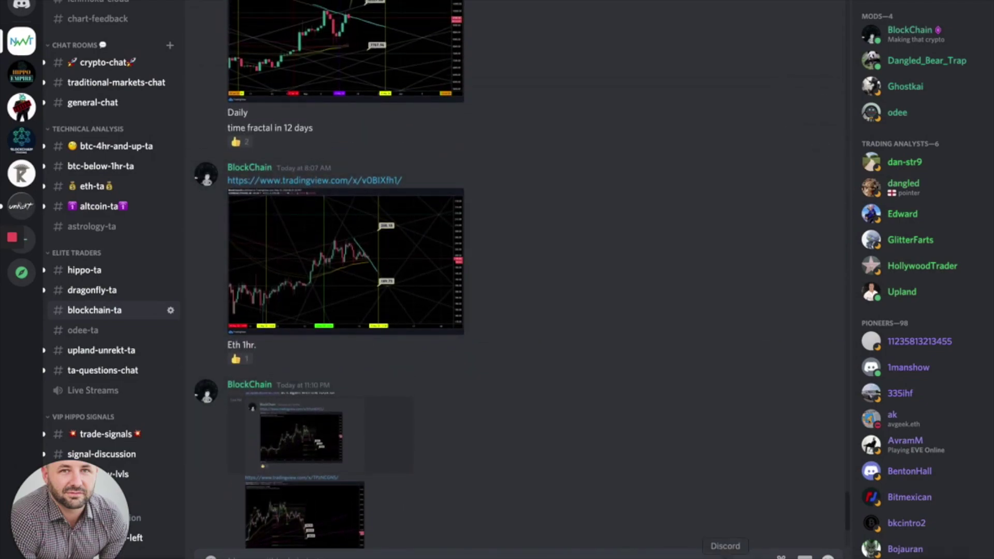
click(788, 550)
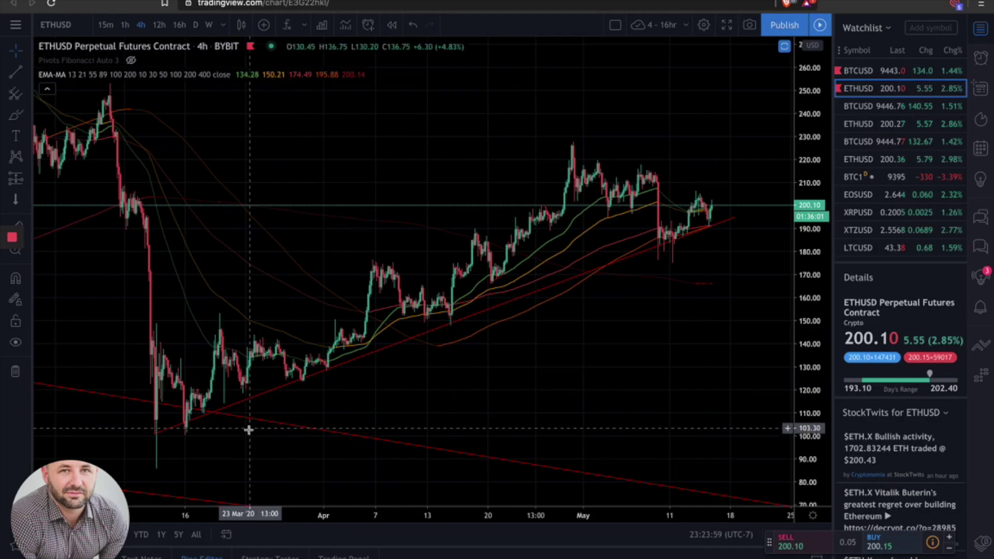
click(27, 157)
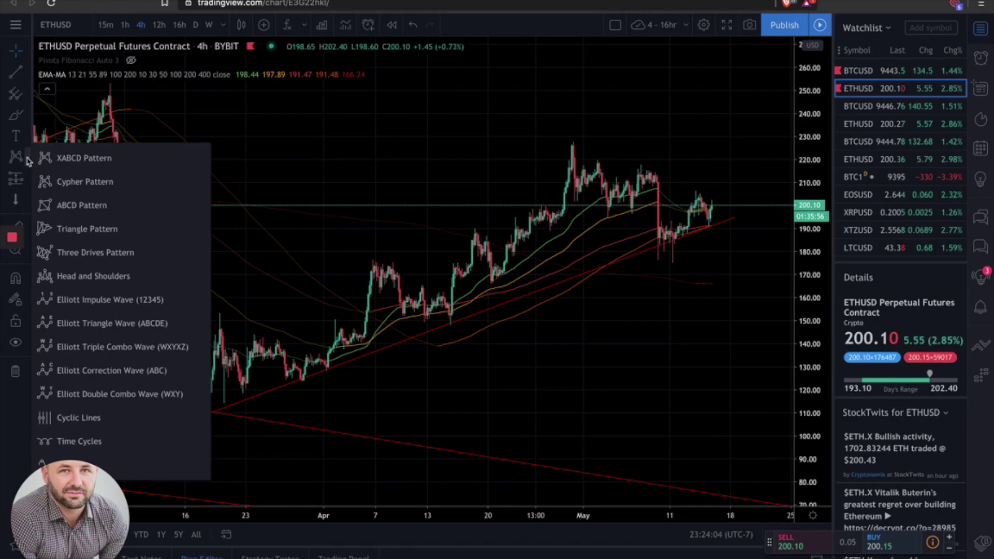
click(112, 347)
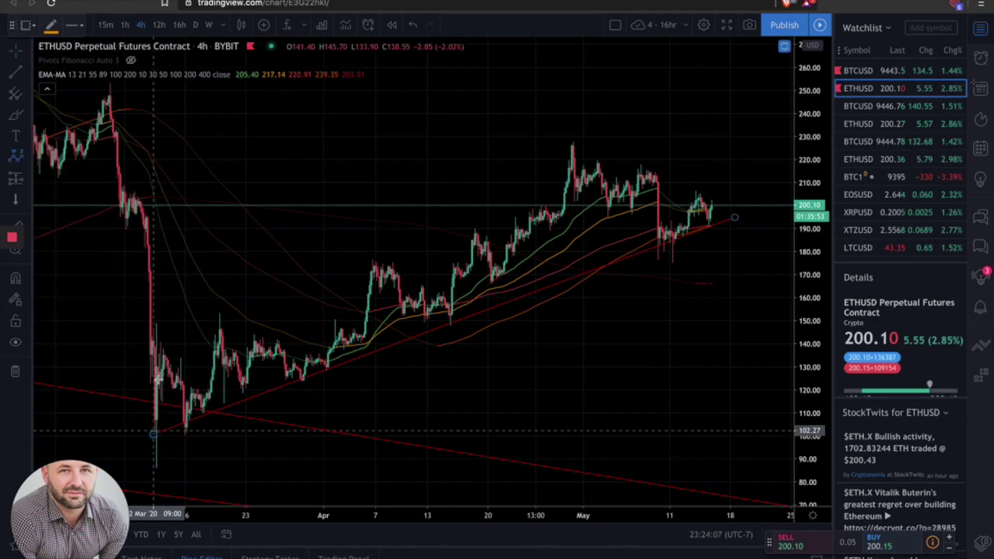
click(156, 464)
click(223, 337)
click(304, 381)
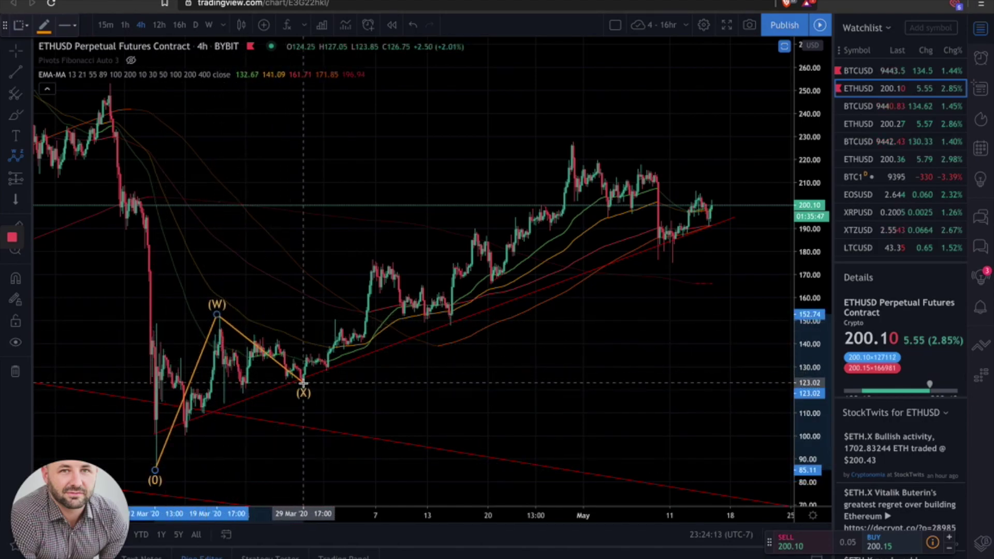
click(532, 143)
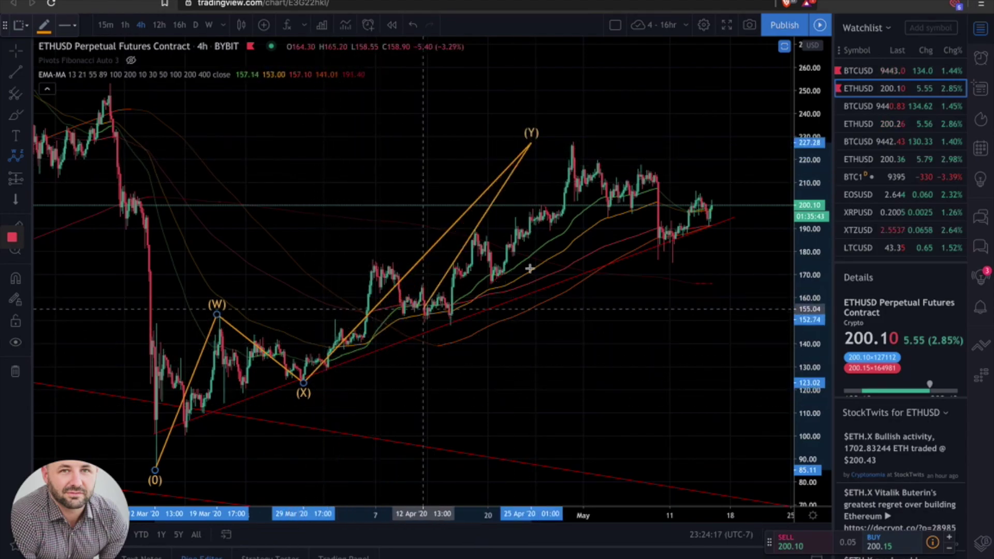
key(Escape)
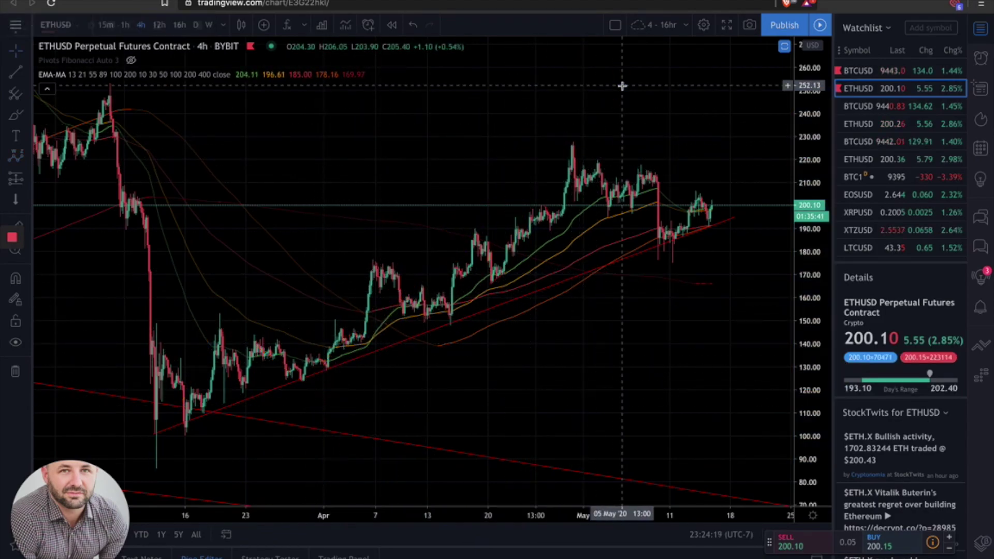
Step: Draw an Elliott Double Combo Wave (WXY) from the March low at 85.36 through about 154.02 and 122.76 to 227.02
click(29, 160)
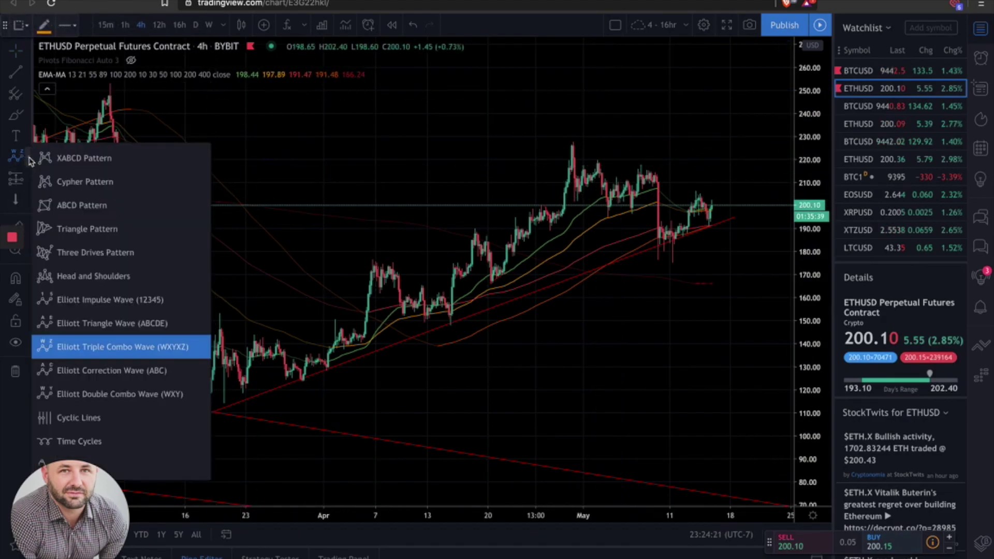
click(83, 395)
click(156, 465)
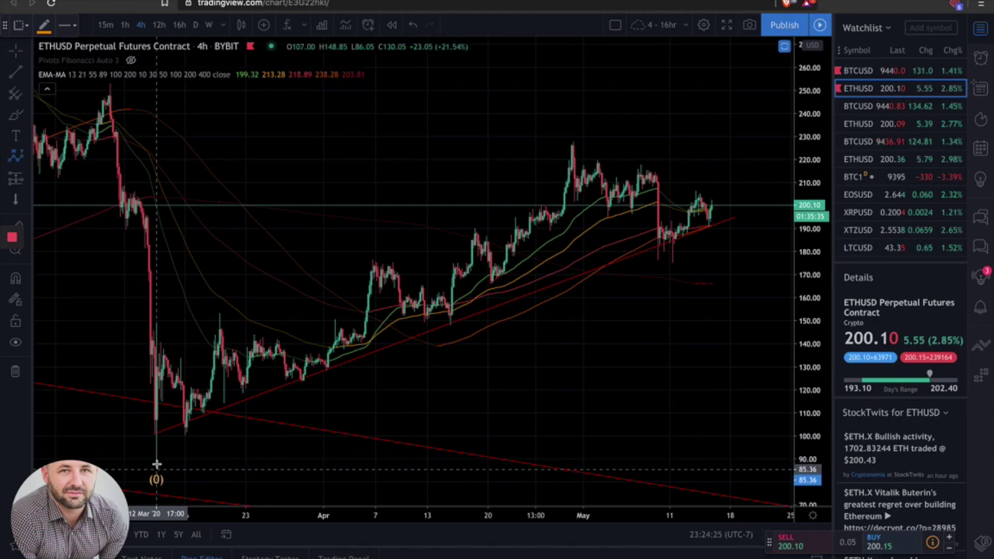
click(218, 314)
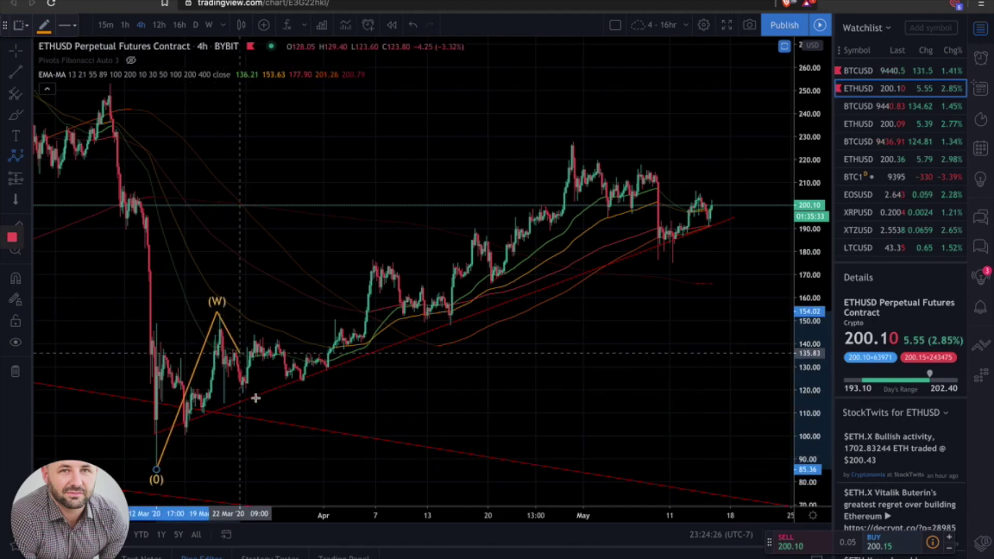
click(303, 383)
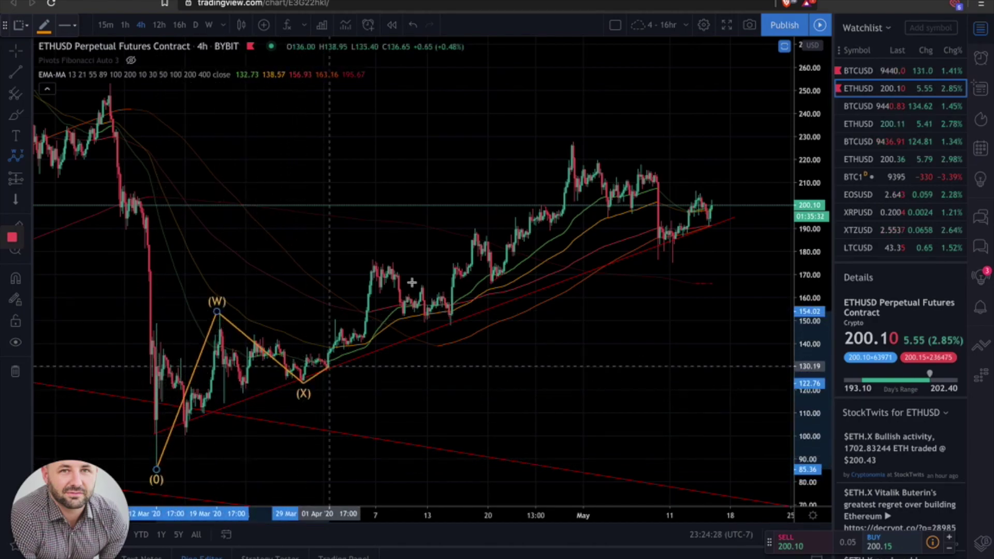
click(513, 144)
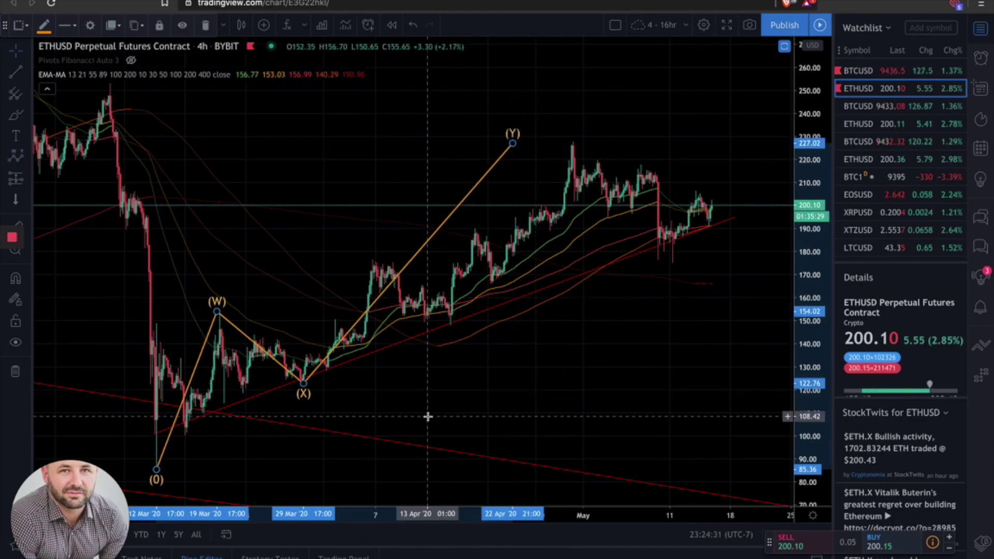
Step: Place a Trend-Based Fib Extension from the March low at about 84.59 through the W peak near 153.50 to the X low near 123.53
scroll(427, 406, right, 1)
scroll(423, 402, down, 1)
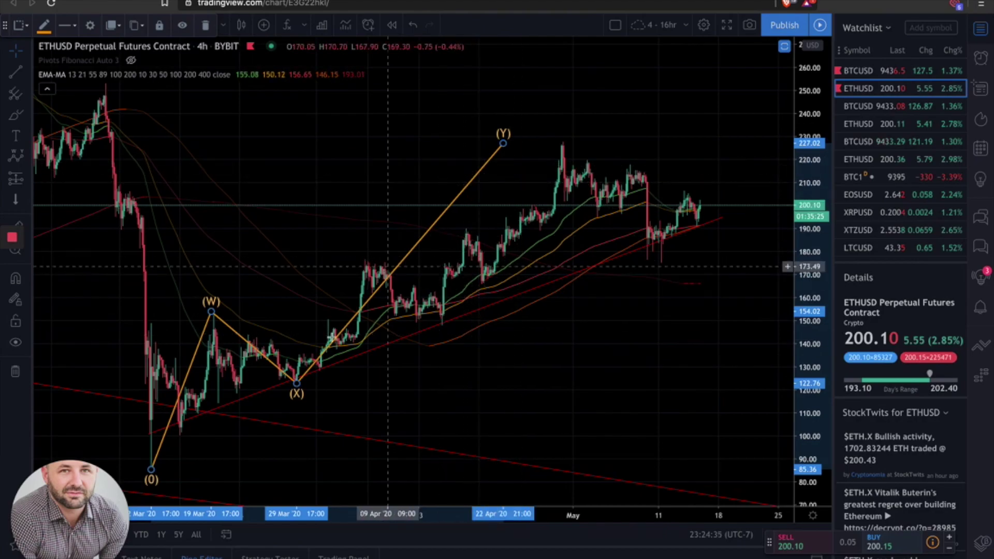
click(25, 102)
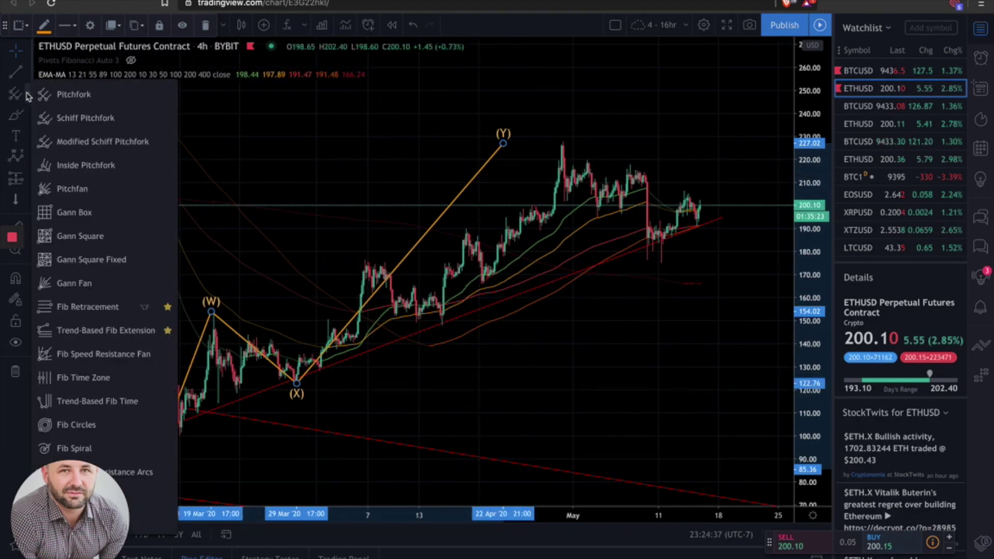
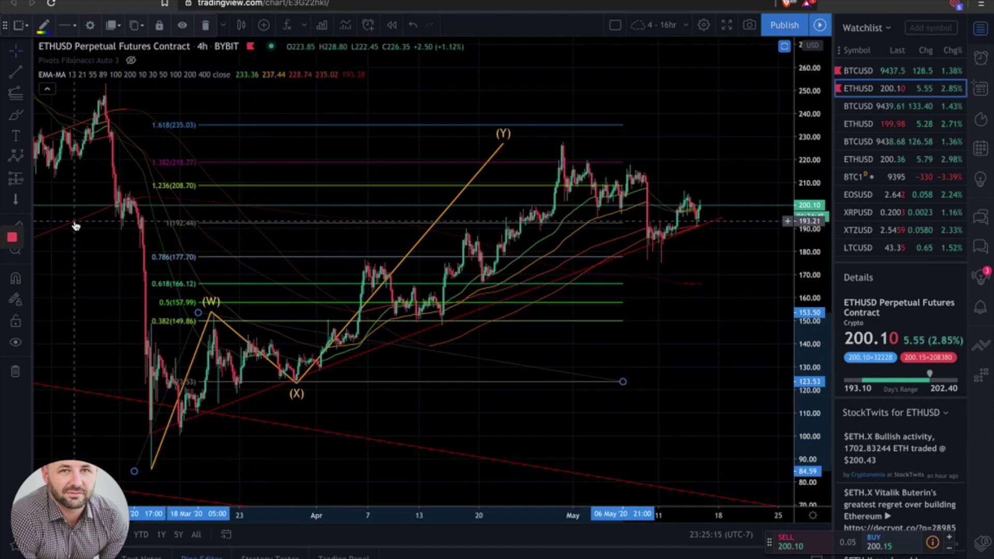
Step: Add a second Trend-Based Fib Extension from the X low at about 123.02 through the April high near 178.10 to about 149.92
click(14, 96)
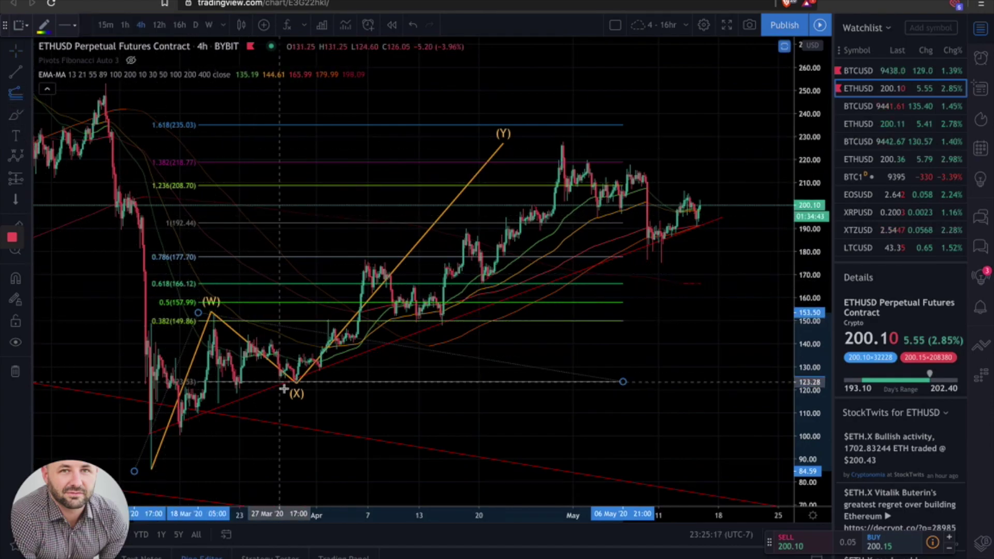
click(302, 383)
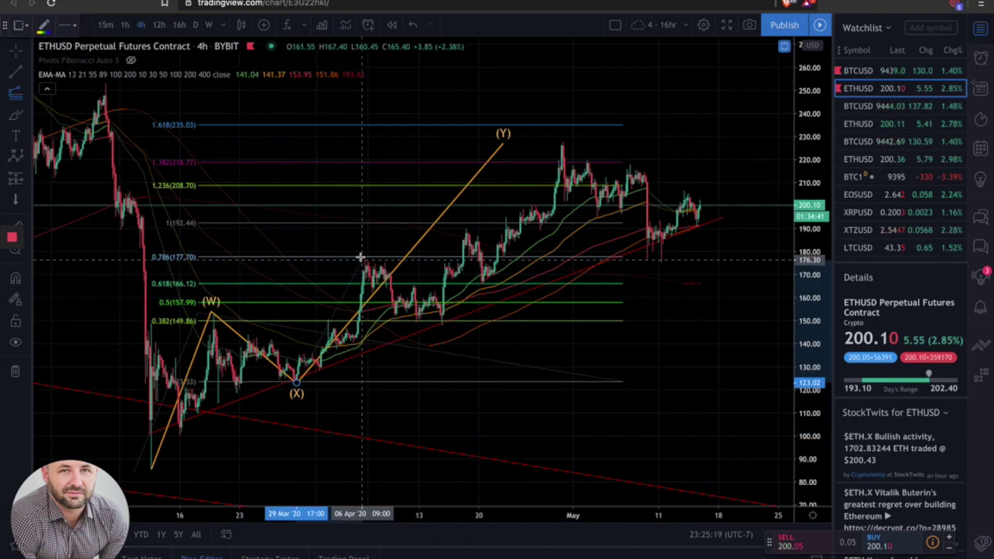
click(359, 256)
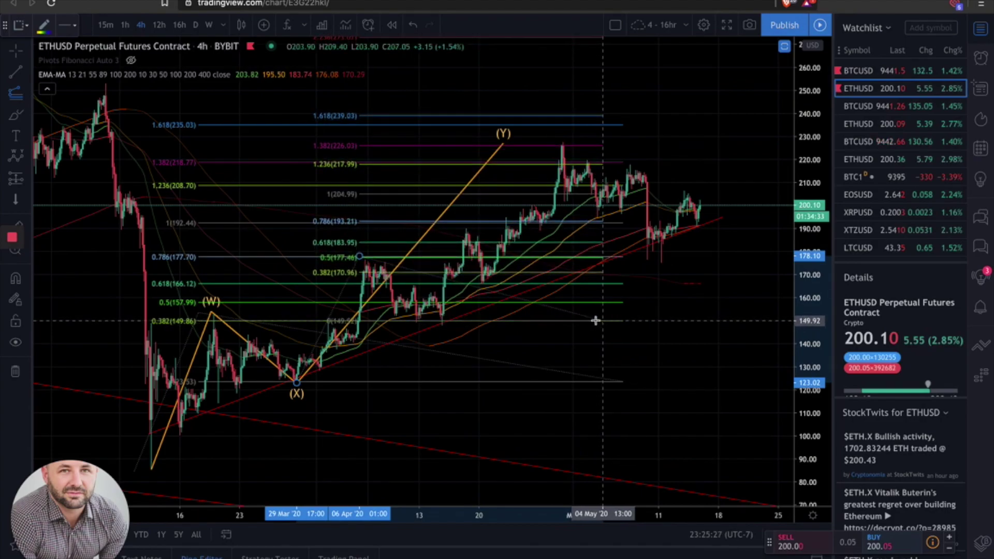
click(565, 321)
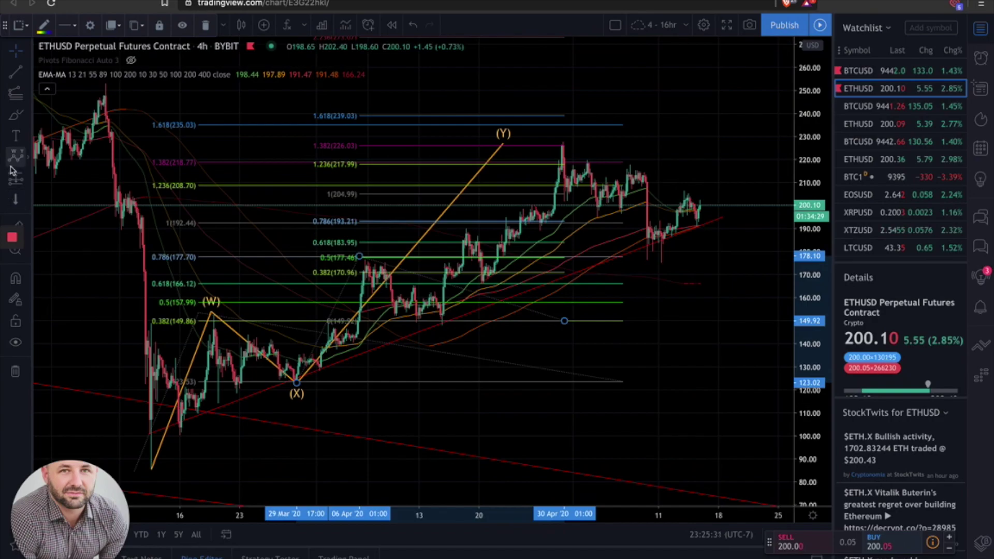
Step: Draw an Elliott Correction Wave (ABC) from the X low near 122.51 through about 176.82 and 151.45 to the late-April peak
click(25, 160)
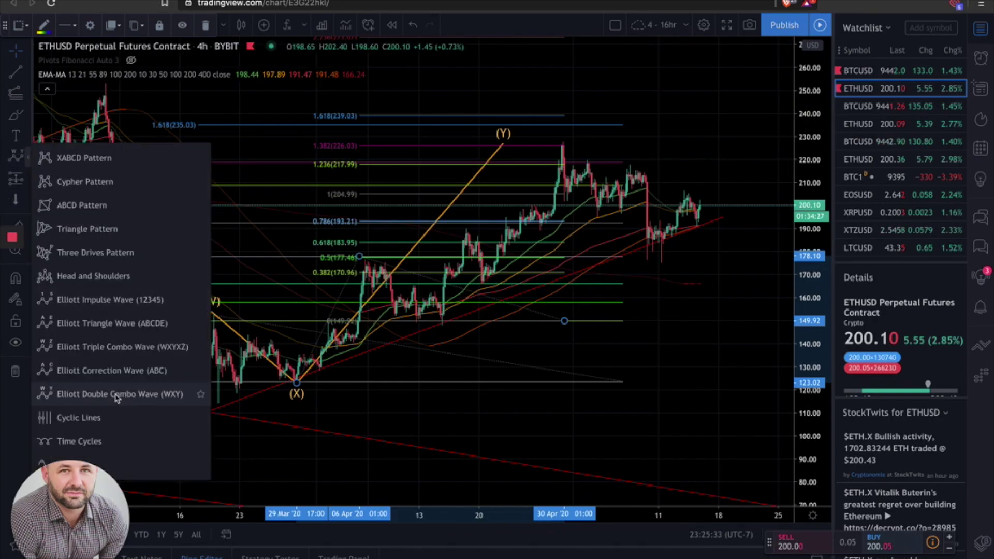
click(124, 370)
click(296, 382)
click(365, 260)
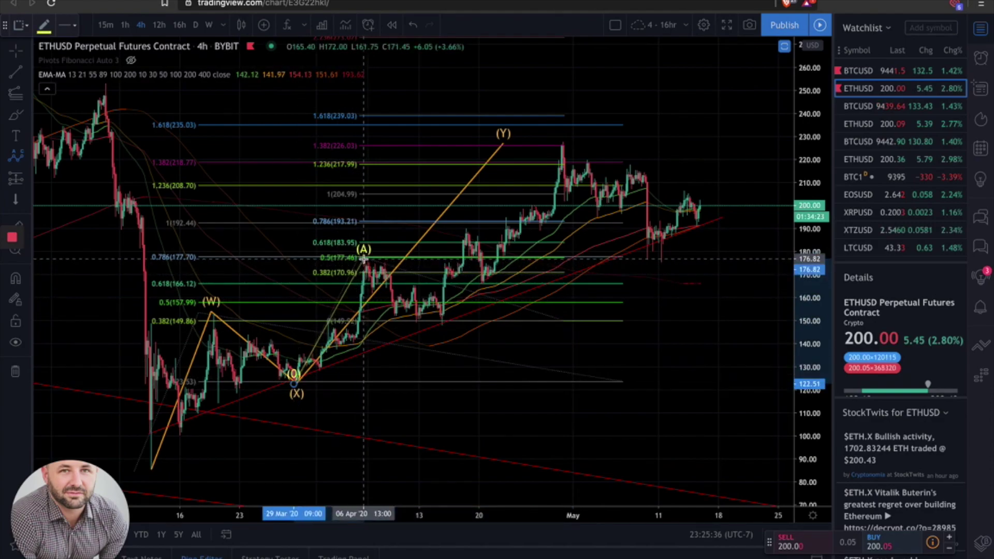
click(441, 314)
click(563, 147)
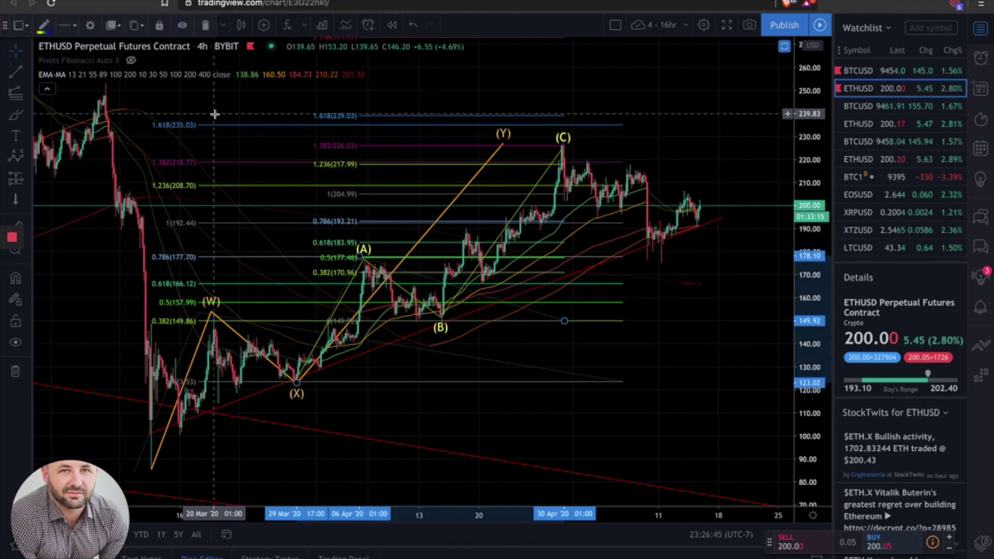
Step: Delete both Fib extensions, the WXY wave and the ABC wave from the chart
key(Delete)
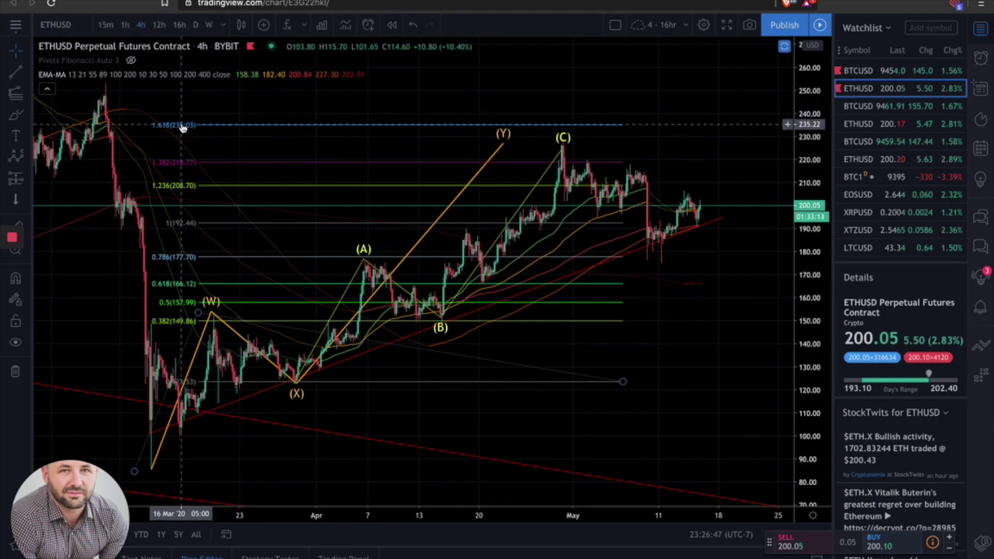
click(502, 145)
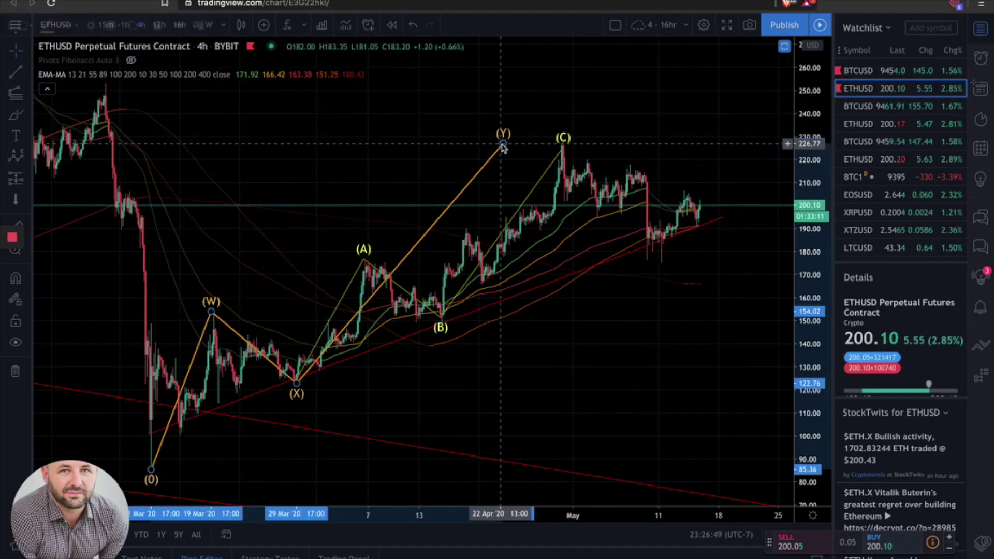
key(Delete)
click(563, 148)
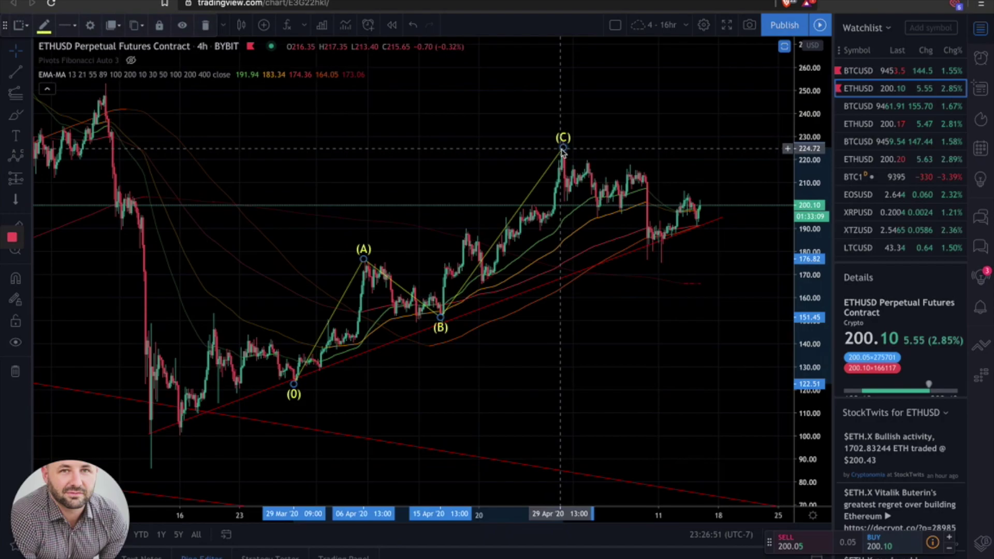
key(Delete)
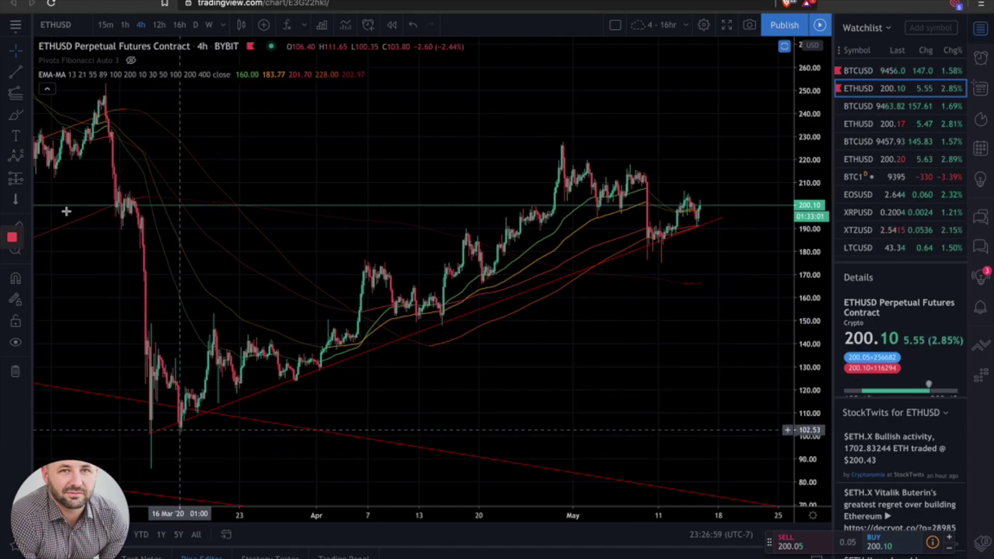
Step: Draw an Elliott Impulse Wave (12345) down the March decline from 250.85 through about 195.00, 203.20, 83.57 and 141.98 to 103.04, adjusting points (1) and (2)
click(28, 157)
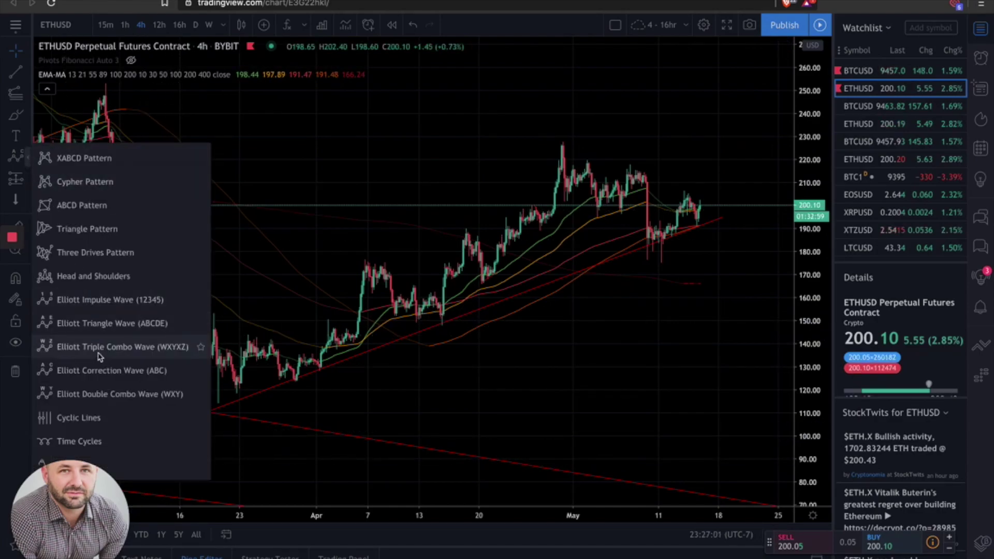
click(97, 302)
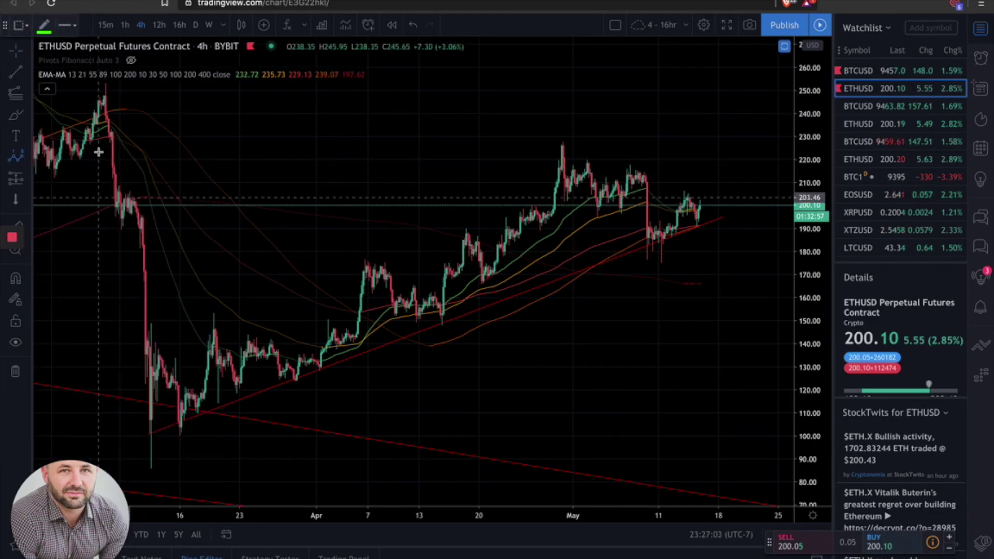
click(98, 88)
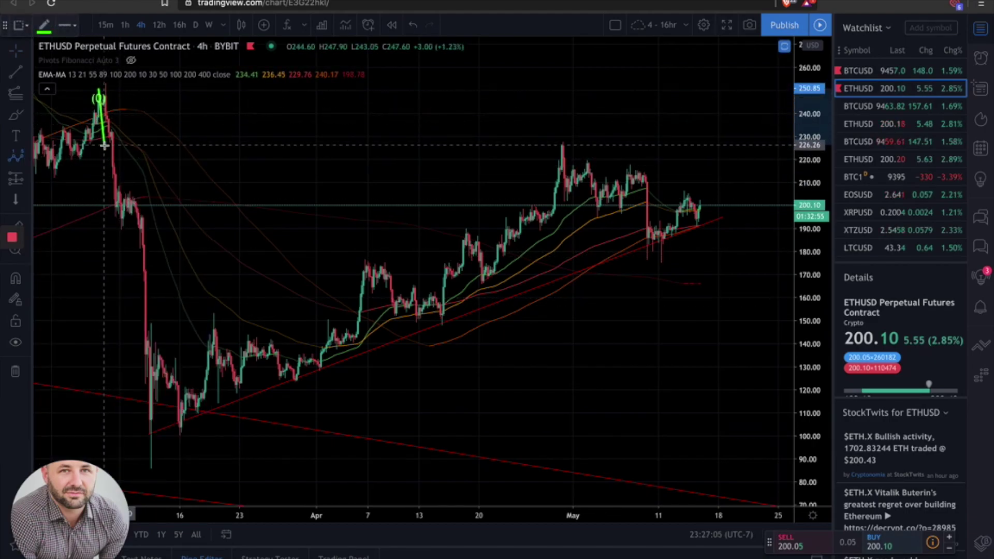
click(104, 145)
click(106, 131)
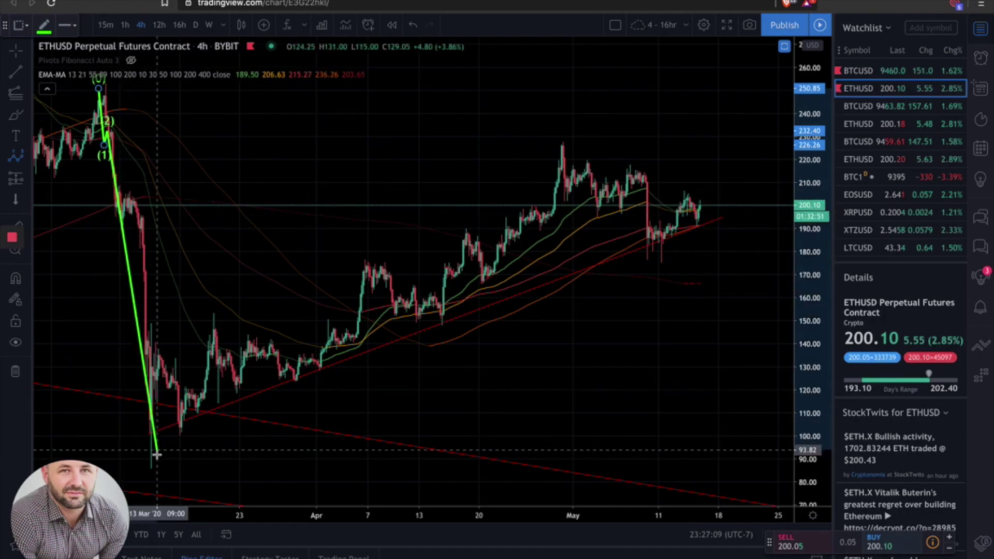
click(155, 472)
click(160, 340)
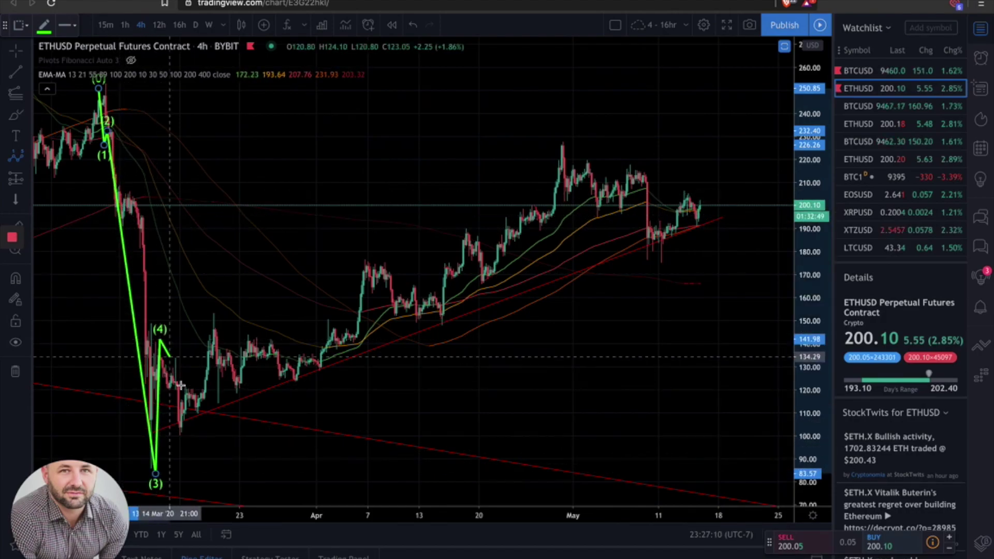
click(182, 428)
drag(104, 147, 119, 214)
drag(106, 130, 137, 199)
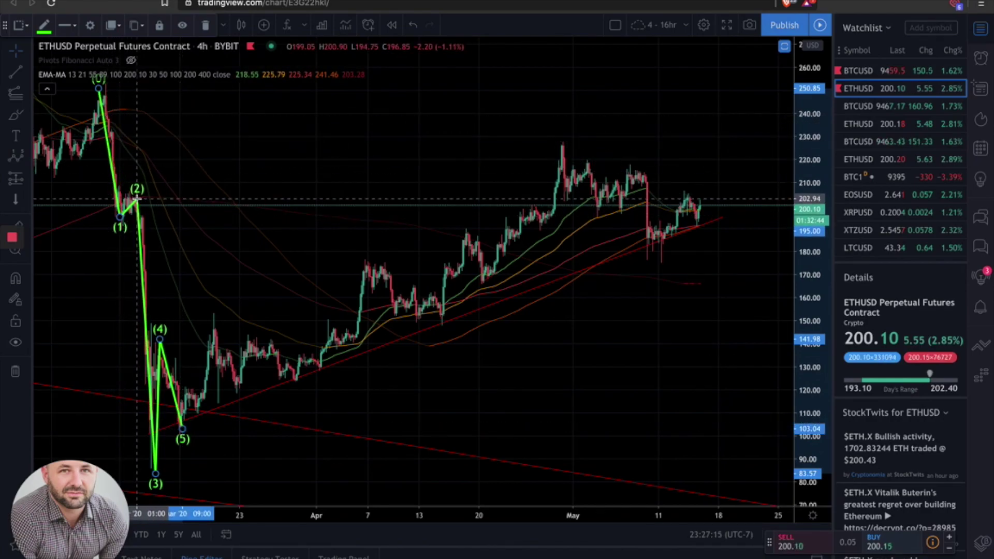
Step: Thin the impulse wave's line, trying the thinnest width and settling on the second-thinnest
click(44, 25)
click(65, 30)
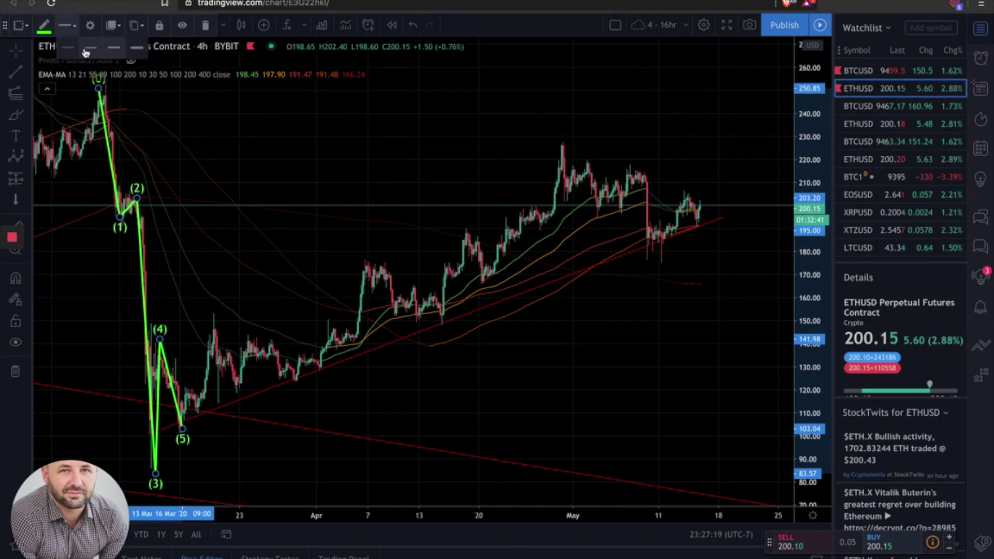
click(71, 50)
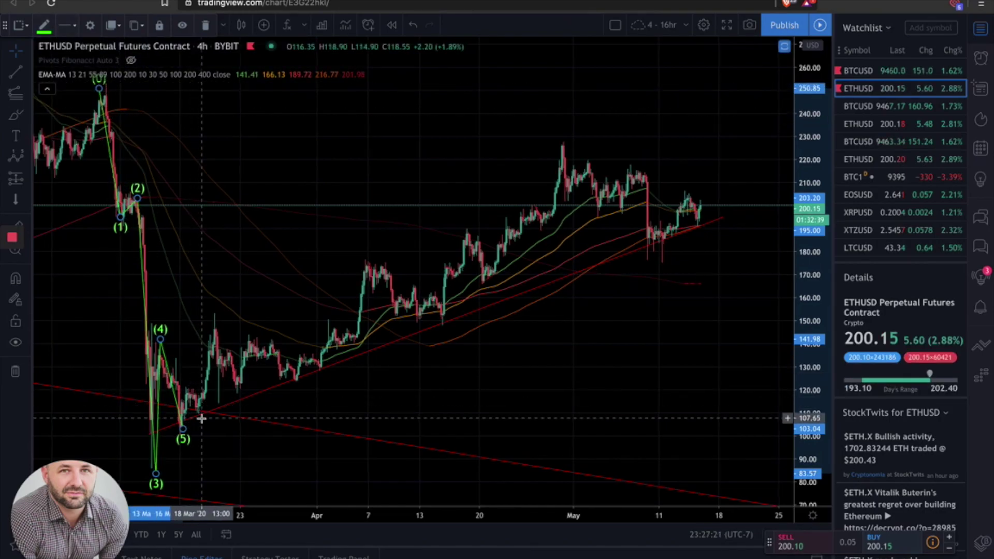
scroll(202, 417, up, 2)
click(71, 29)
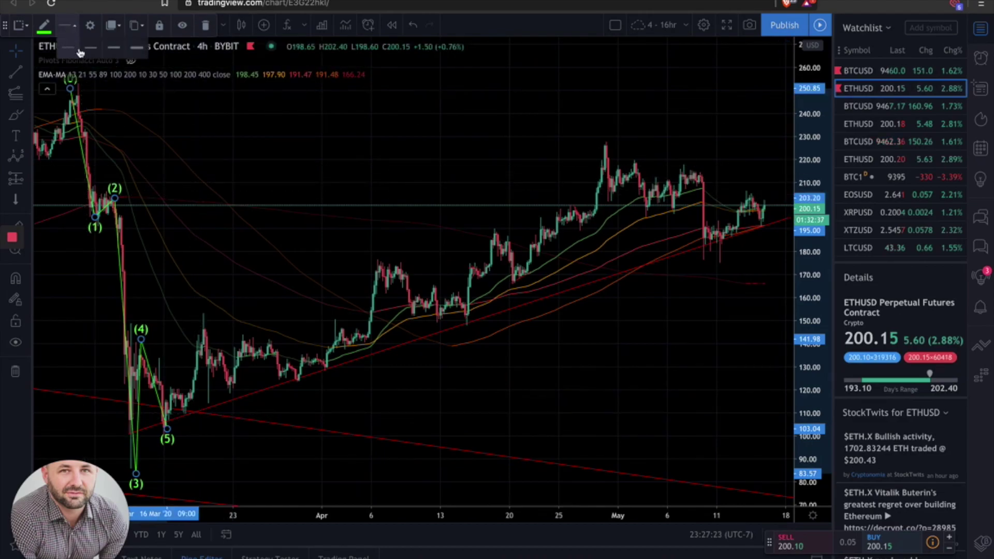
click(93, 56)
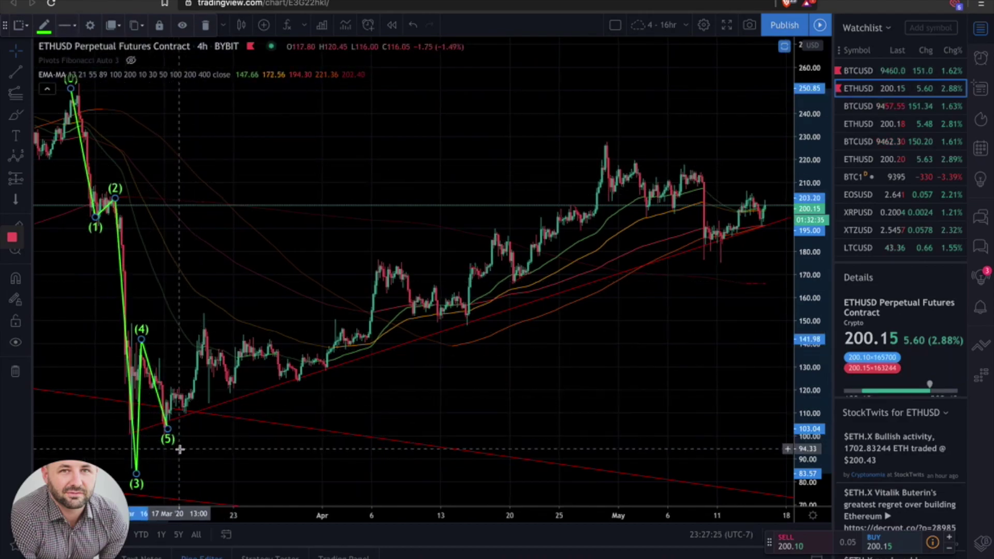
Step: Reposition the impulse wave's point (3) to about 91.00, point (4) to about 146.33 and point (5) to about 105.34
scroll(172, 467, left, 2)
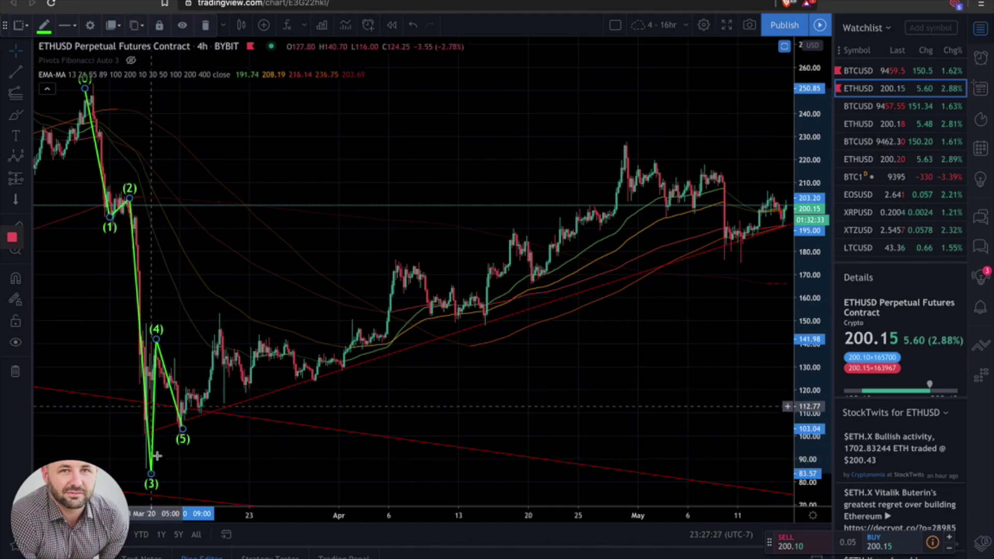
drag(151, 475, 136, 387)
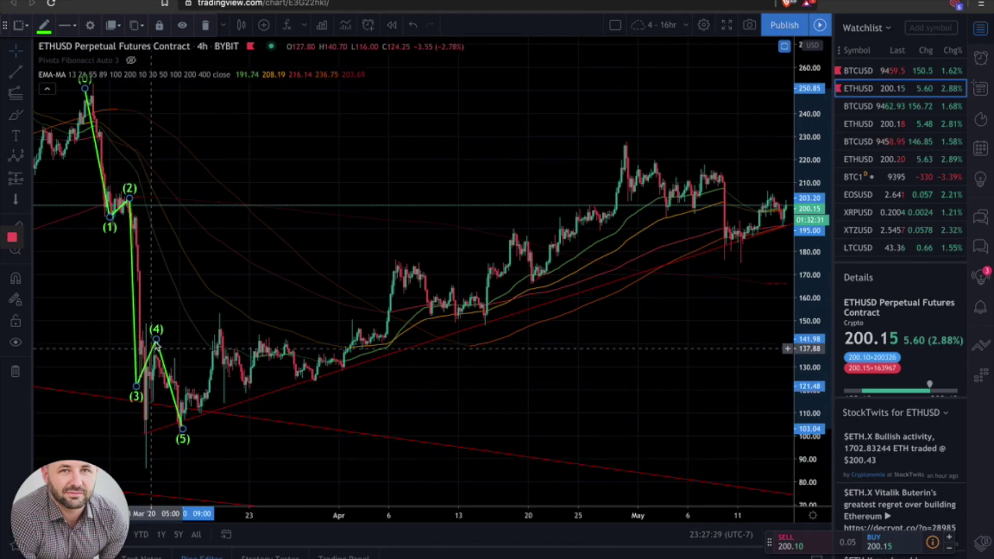
drag(185, 432, 158, 457)
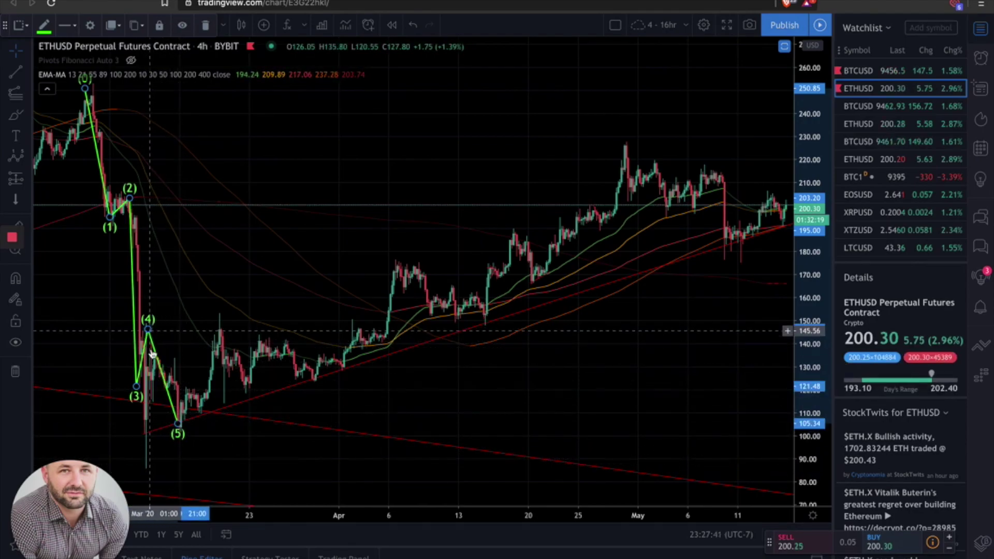
drag(134, 396, 148, 450)
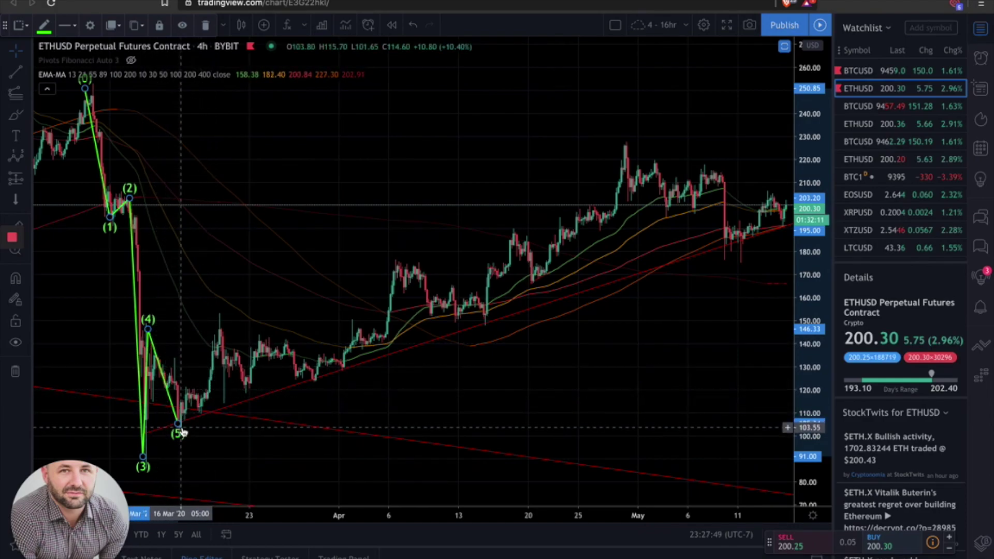
scroll(182, 432, down, 1)
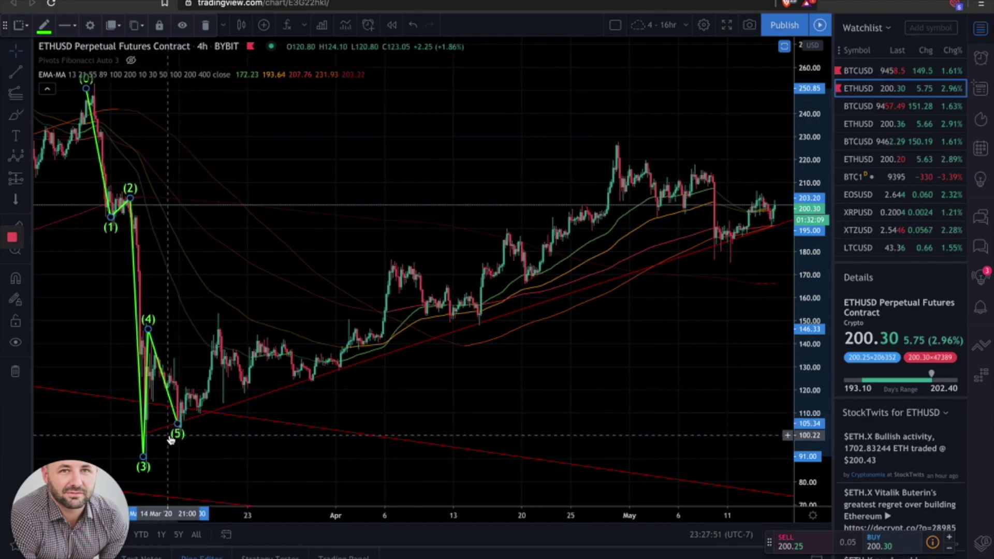
scroll(171, 439, right, 3)
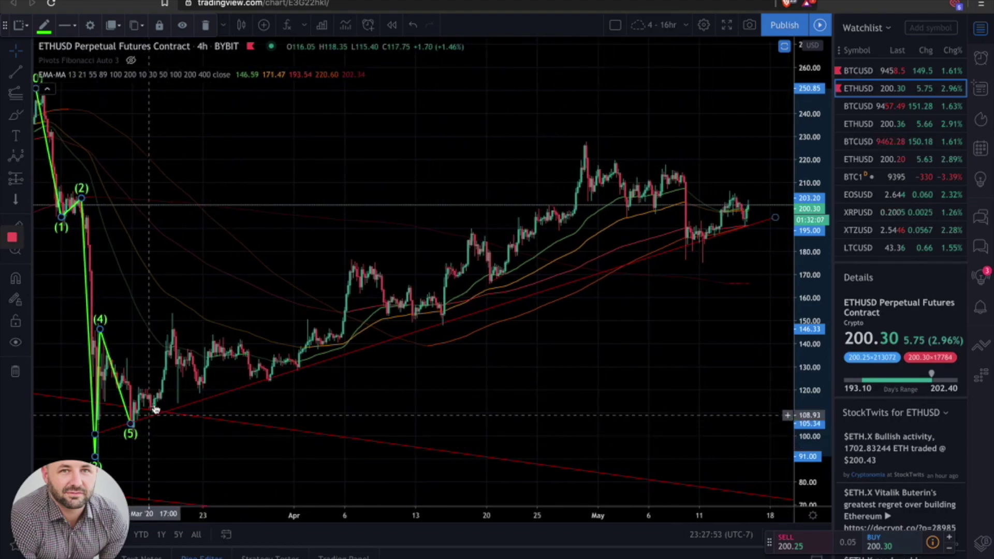
Step: Draw an Elliott Impulse Wave up the rally from about 103.81 through 154.27, 117.90, 228.05 and 185.35 to a projected 256.70
click(17, 157)
click(130, 424)
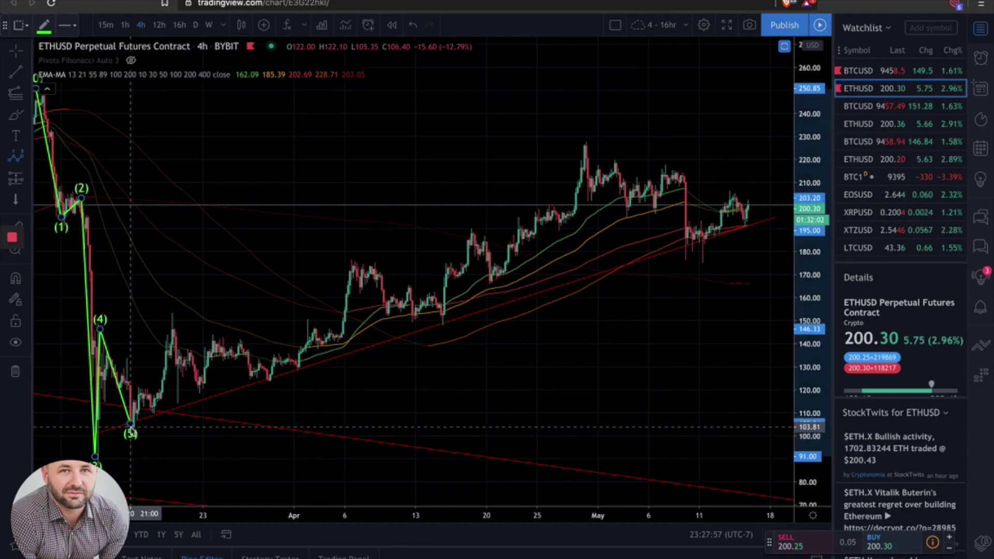
click(174, 311)
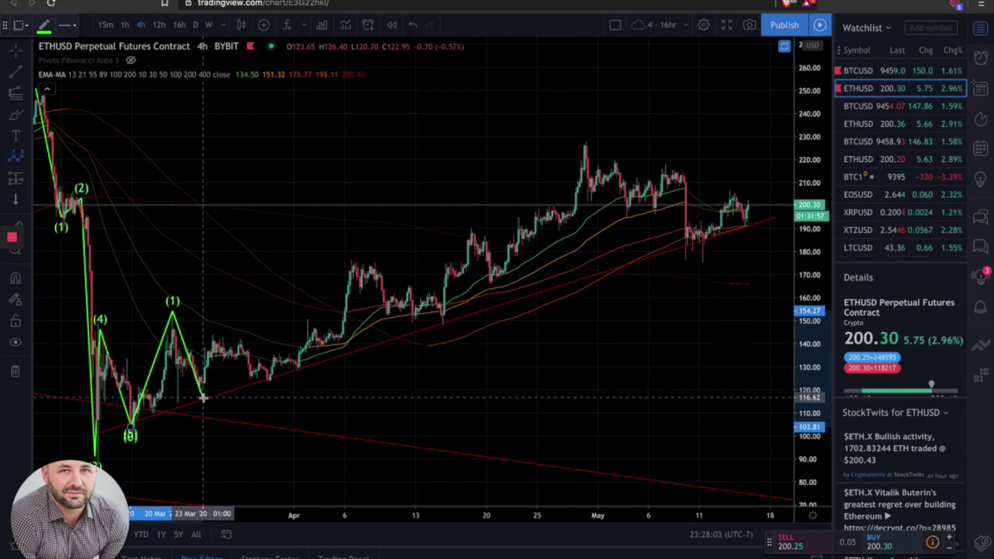
click(213, 382)
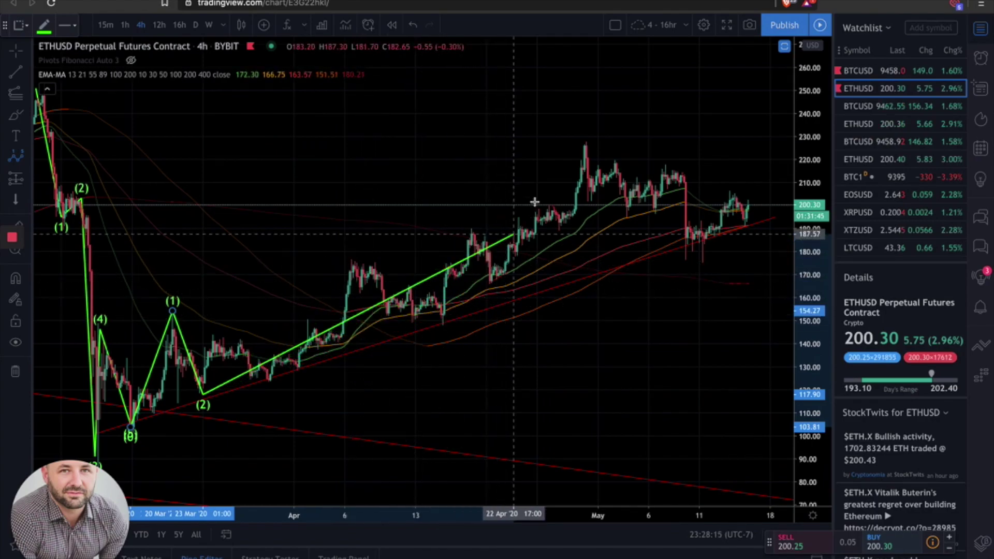
click(585, 141)
scroll(585, 141, down, 4)
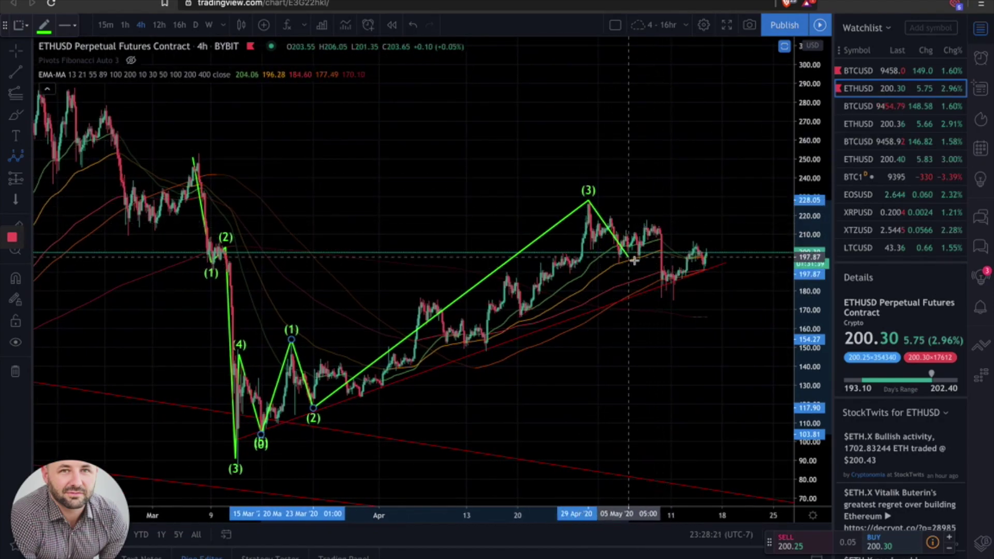
click(673, 280)
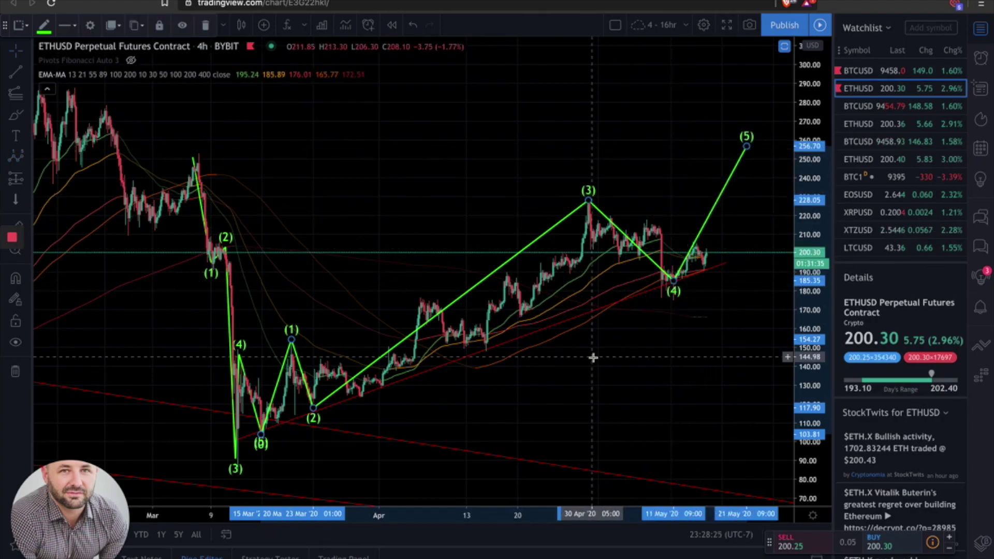
Step: Recolour the impulse wave on the March decline orange
scroll(654, 355, up, 2)
click(192, 239)
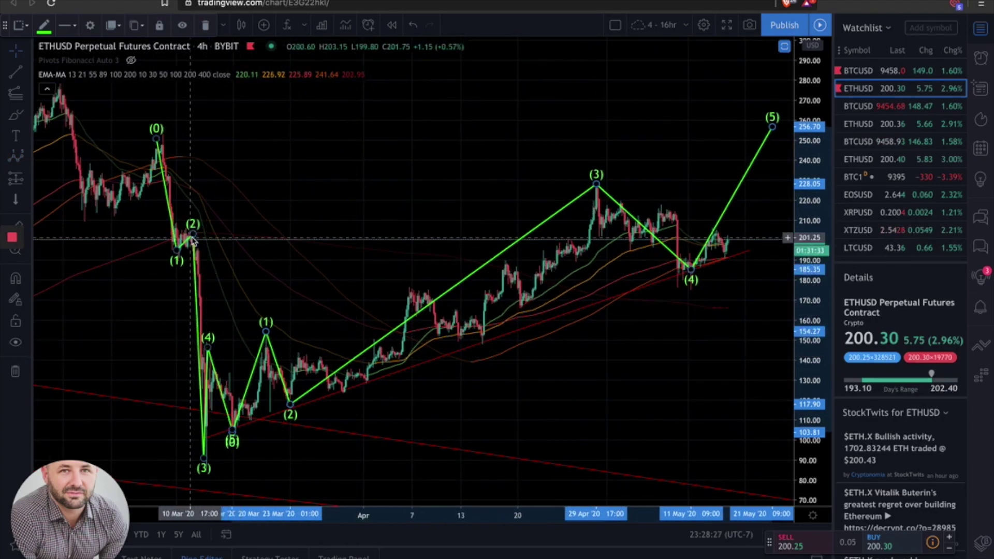
click(193, 234)
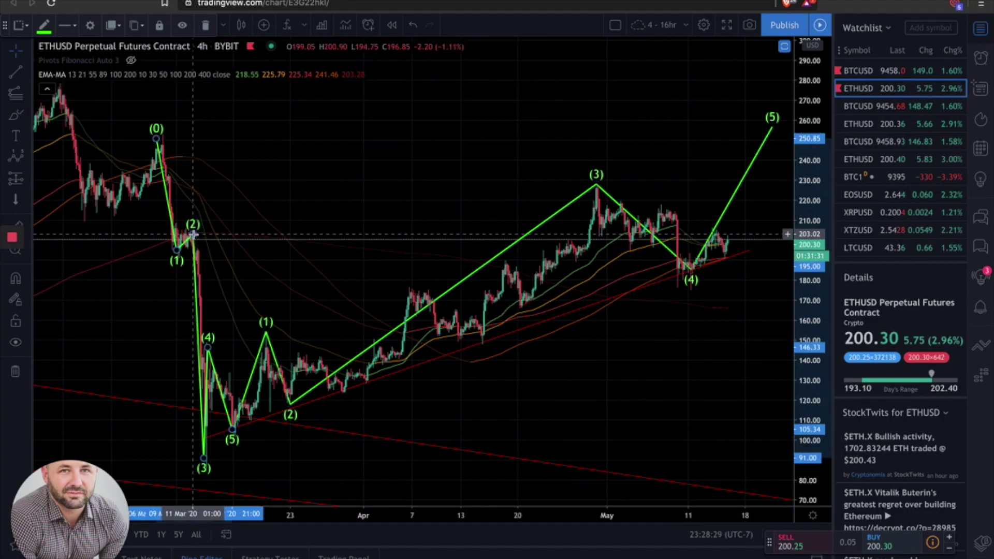
click(44, 30)
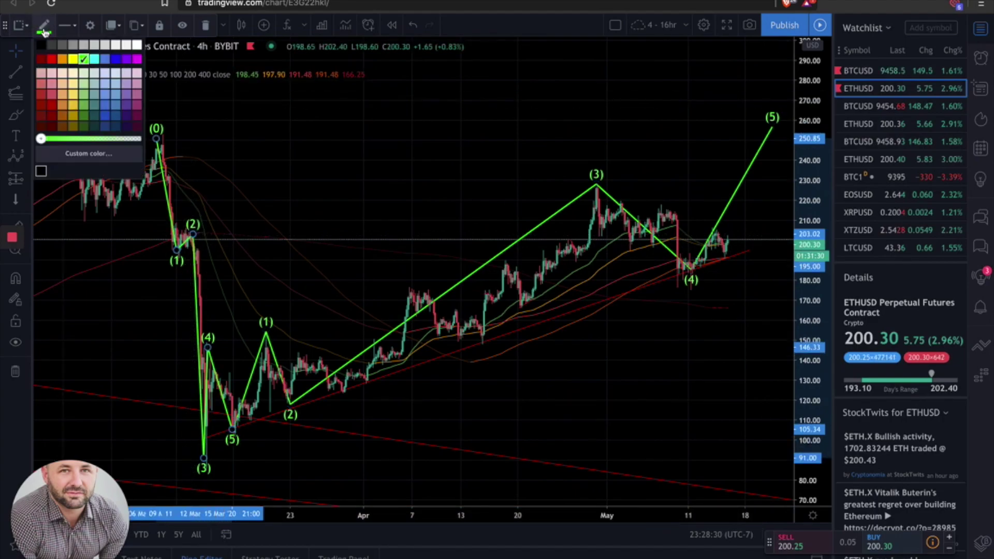
click(66, 61)
Step: Draw a thin yellow Elliott Impulse Wave inside green wave (1) from about 106.37 through 122.51, 109.44, 140.95 and 133.78 to 151.45
scroll(354, 362, up, 2)
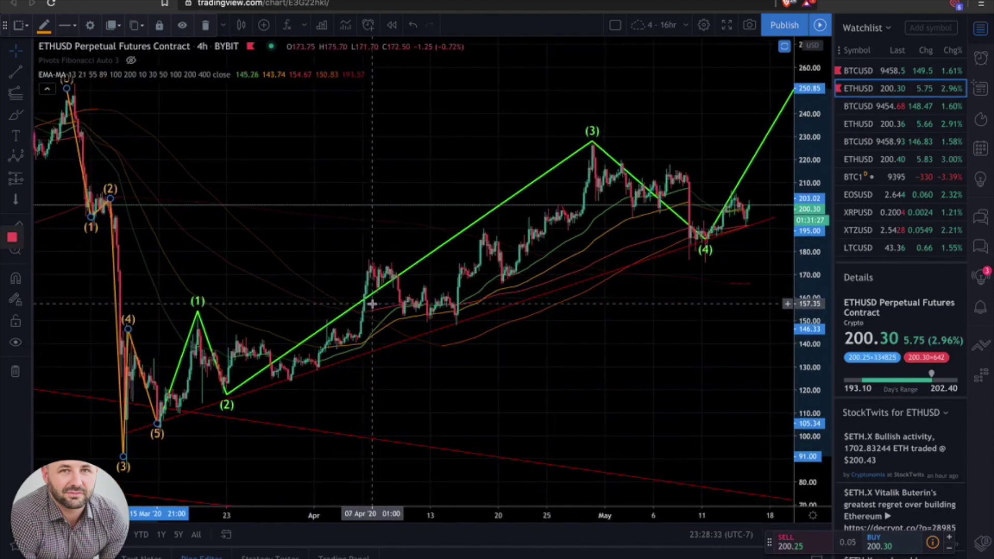
scroll(353, 362, right, 3)
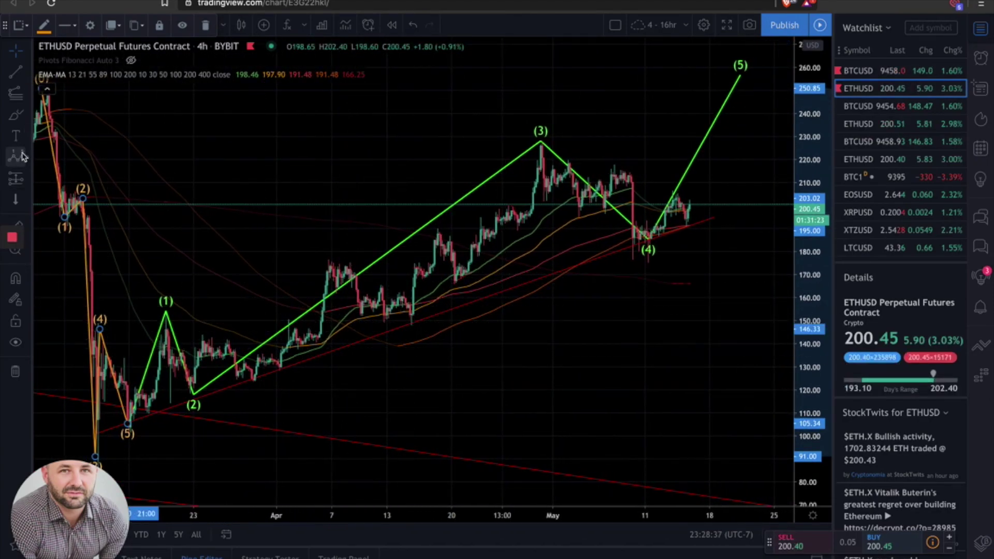
click(21, 155)
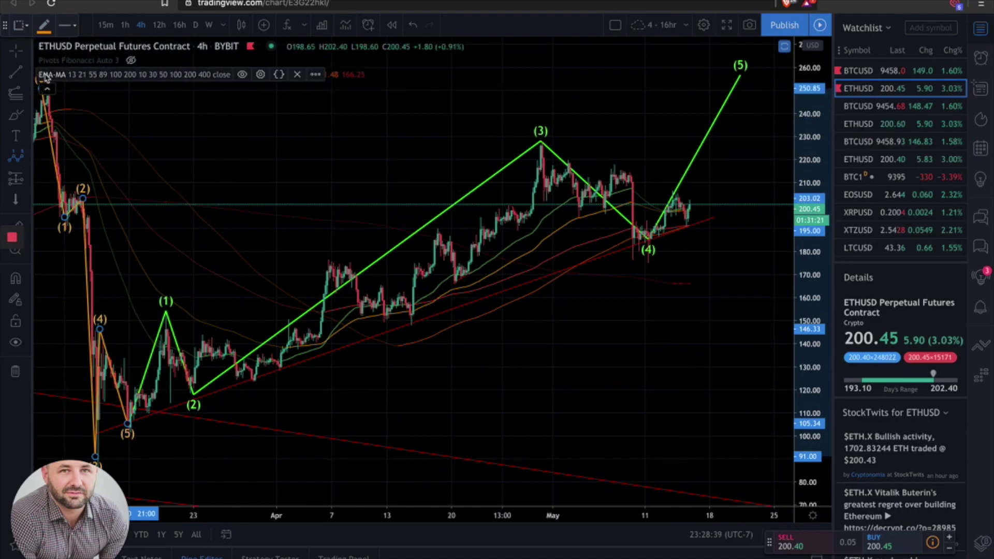
click(69, 27)
click(79, 49)
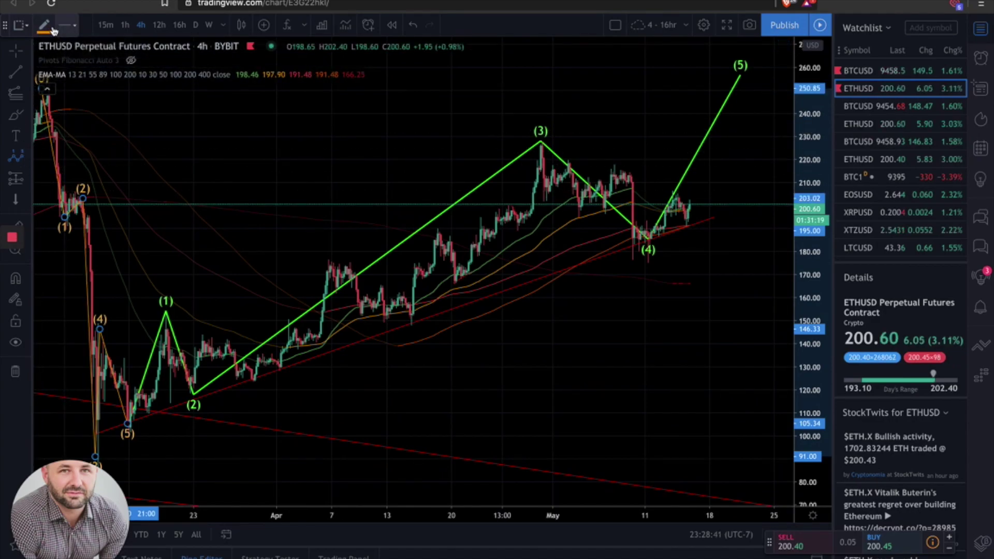
click(44, 25)
click(74, 59)
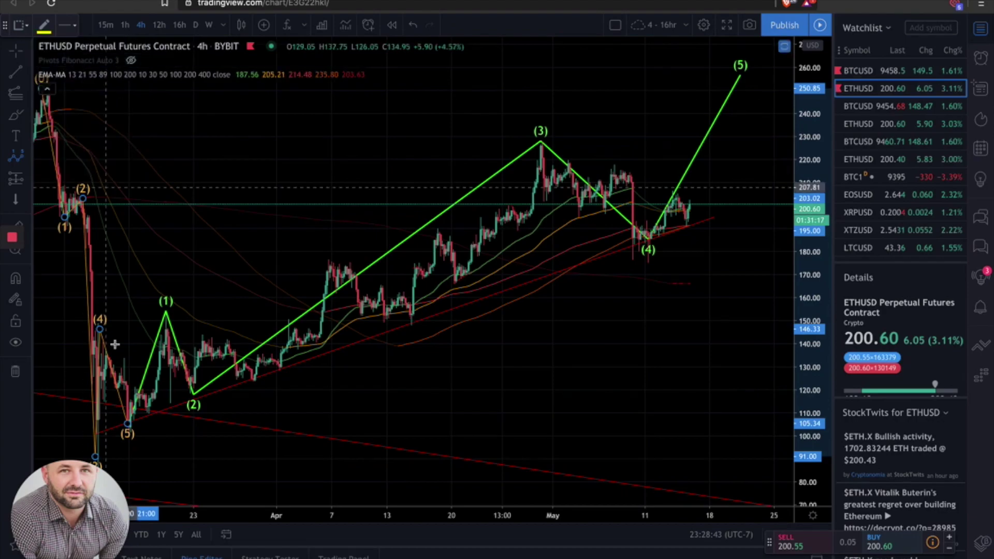
click(128, 426)
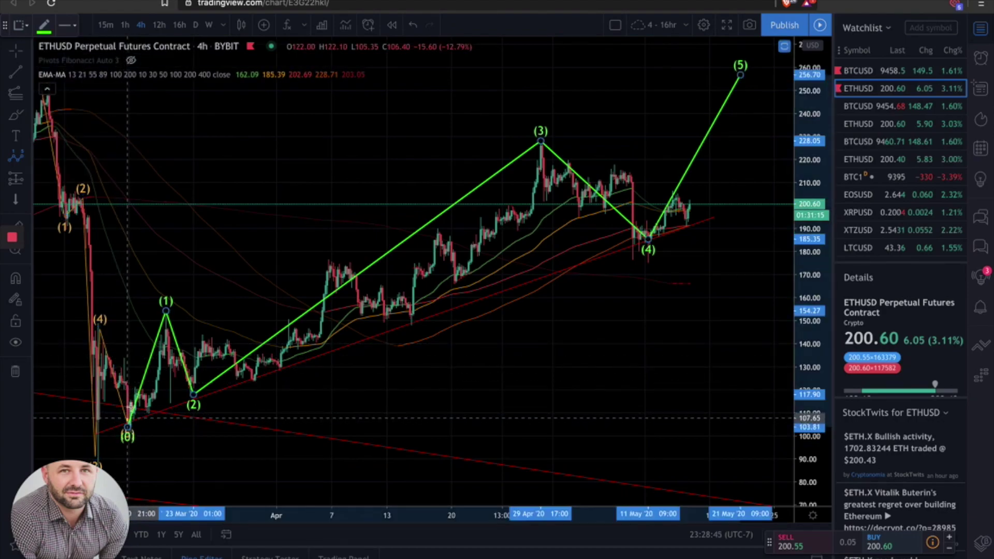
click(135, 384)
click(149, 413)
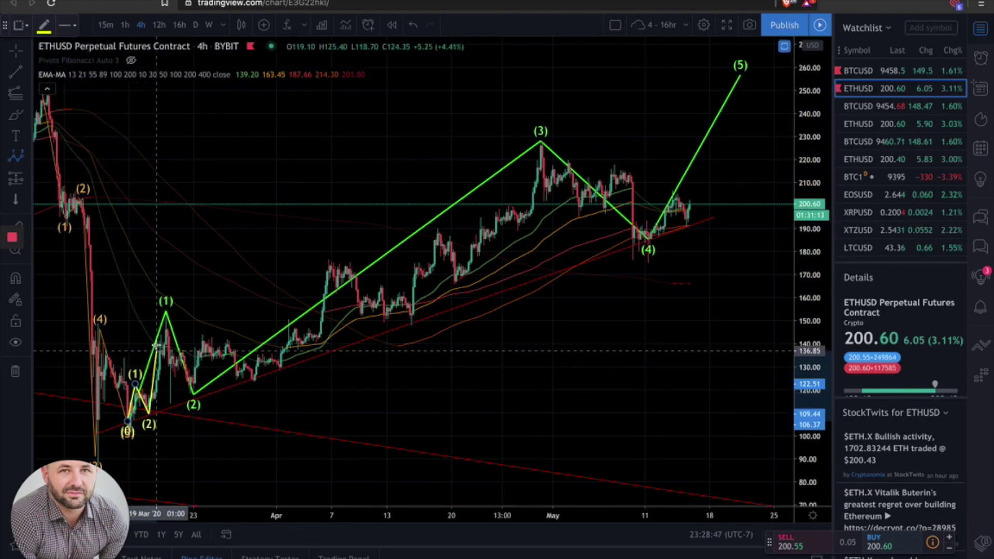
click(163, 358)
click(166, 317)
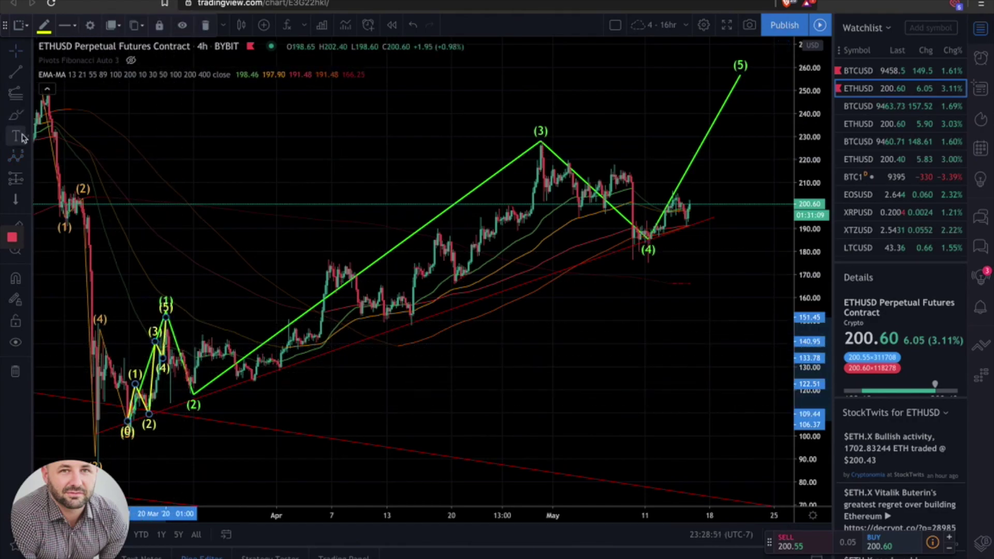
Step: Draw a yellow Elliott Impulse Wave inside green wave (3) from about 116.10 through 143.77, 124.81, 176.30 and 150.43 to 226.00
click(17, 158)
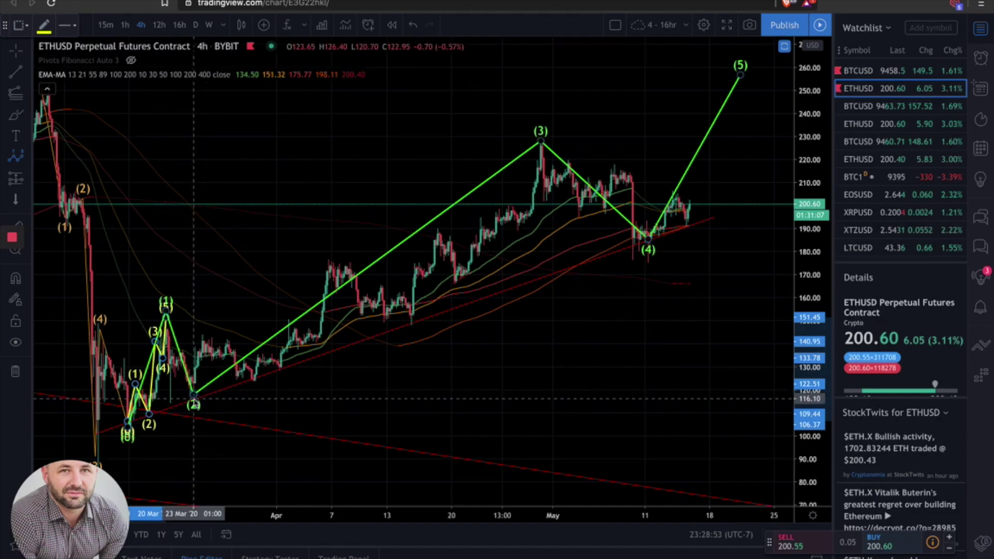
click(205, 336)
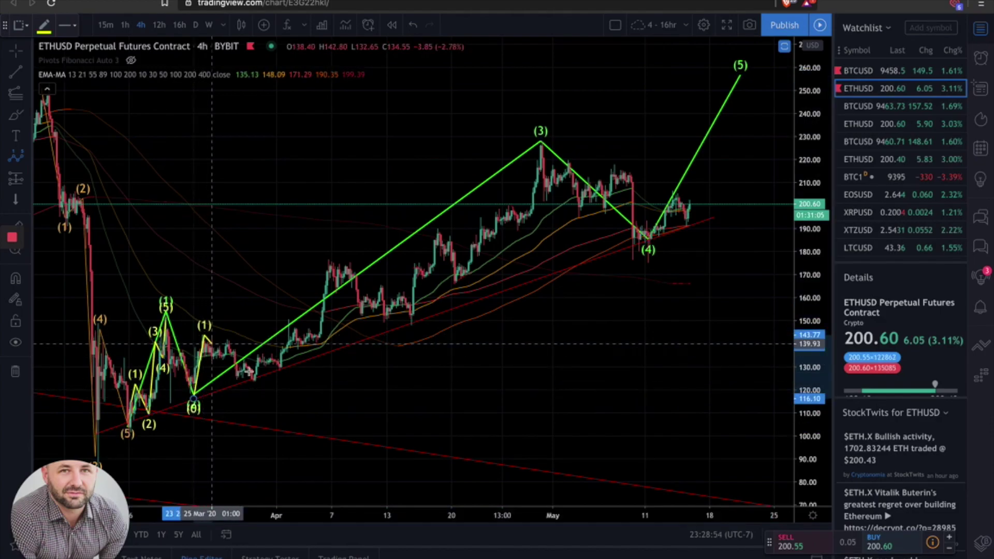
click(255, 380)
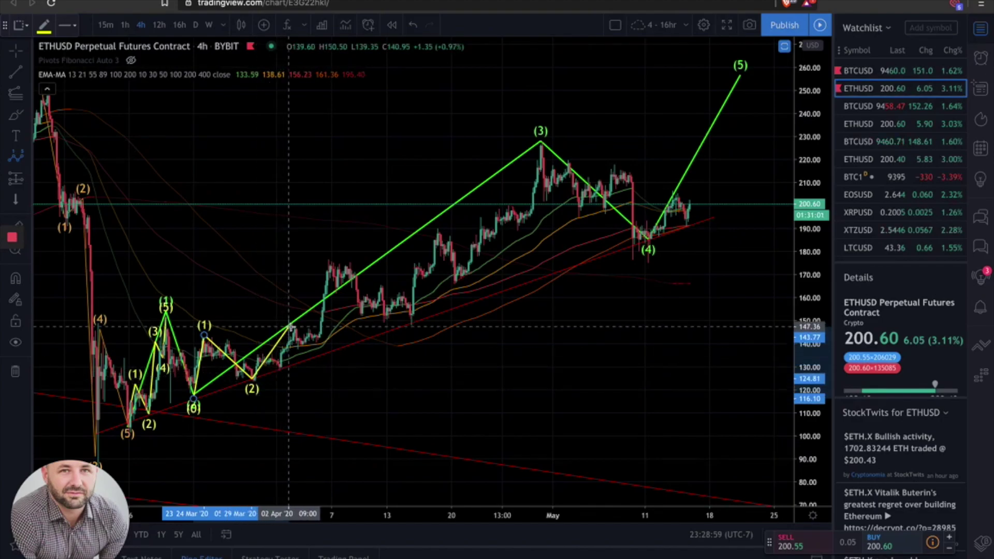
click(329, 260)
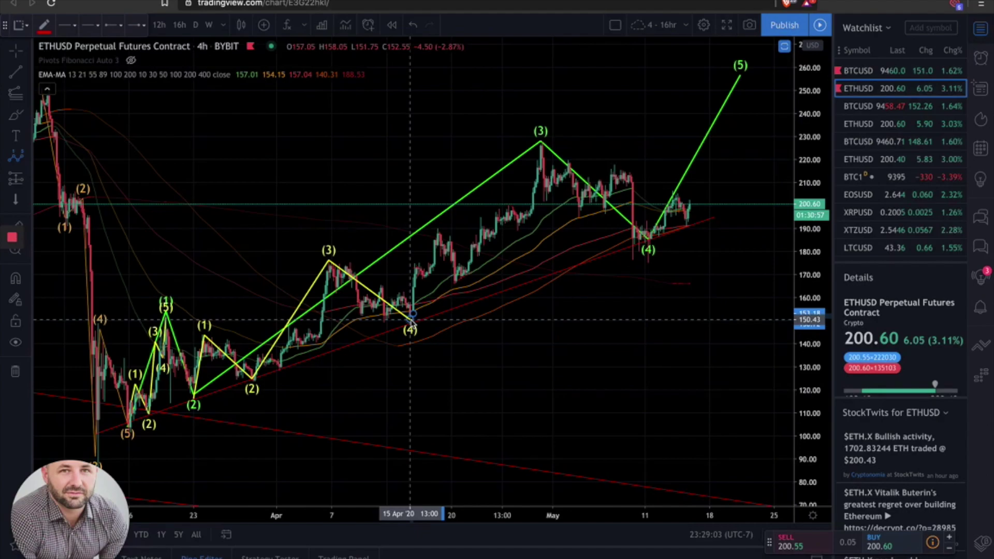
click(411, 317)
click(540, 145)
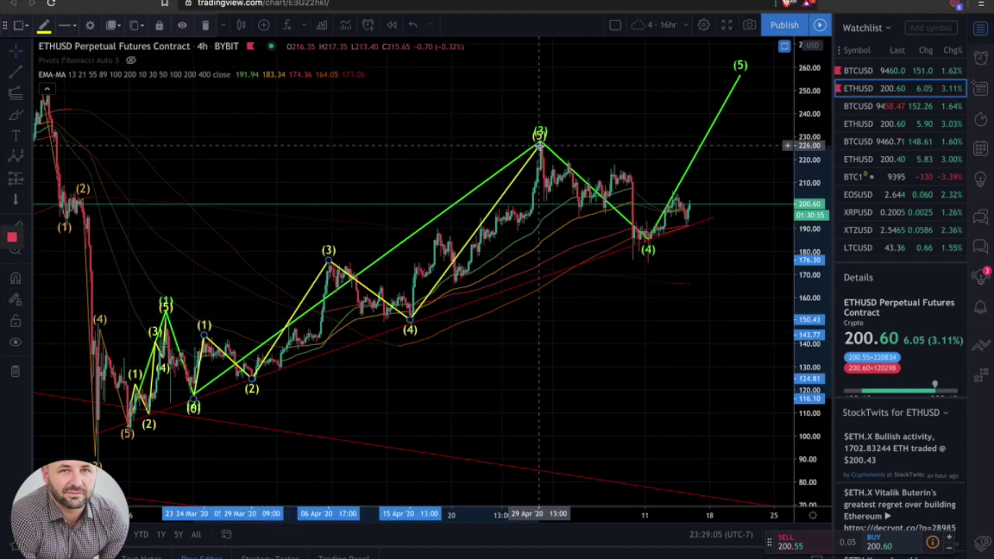
Step: Draw a trend-based Fib extension from about 102.01 at the March low to 154.02, ending at about 113.80 in early May
scroll(544, 368, down, 3)
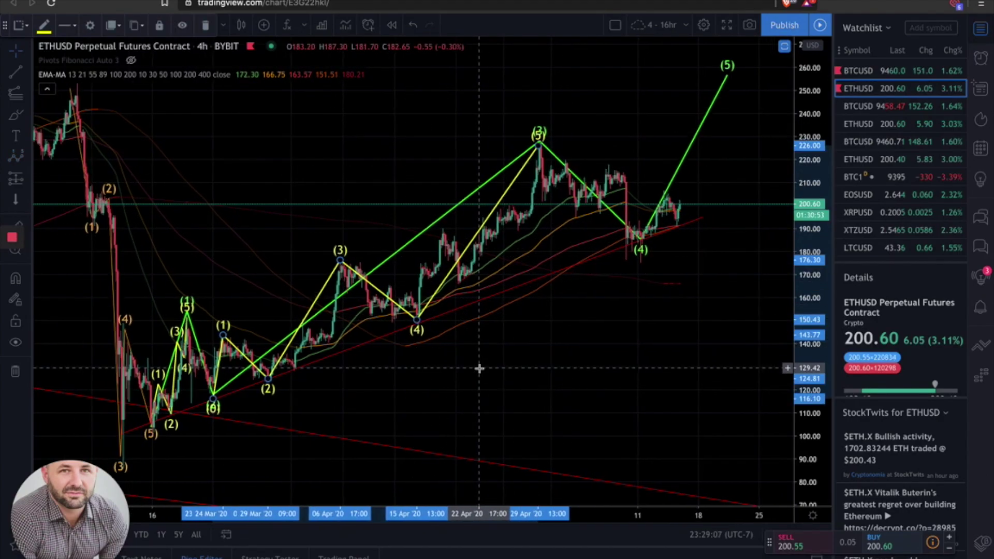
scroll(479, 368, up, 3)
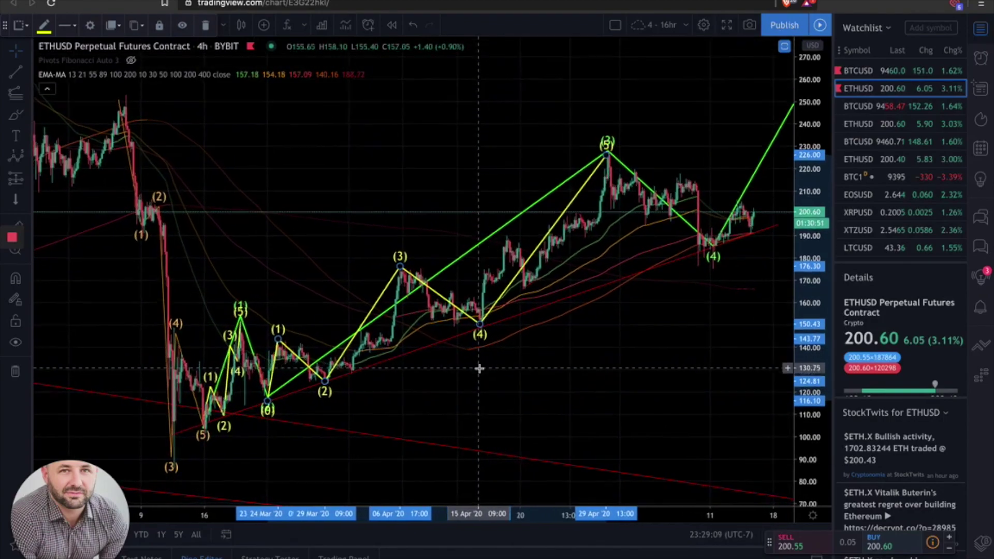
click(17, 96)
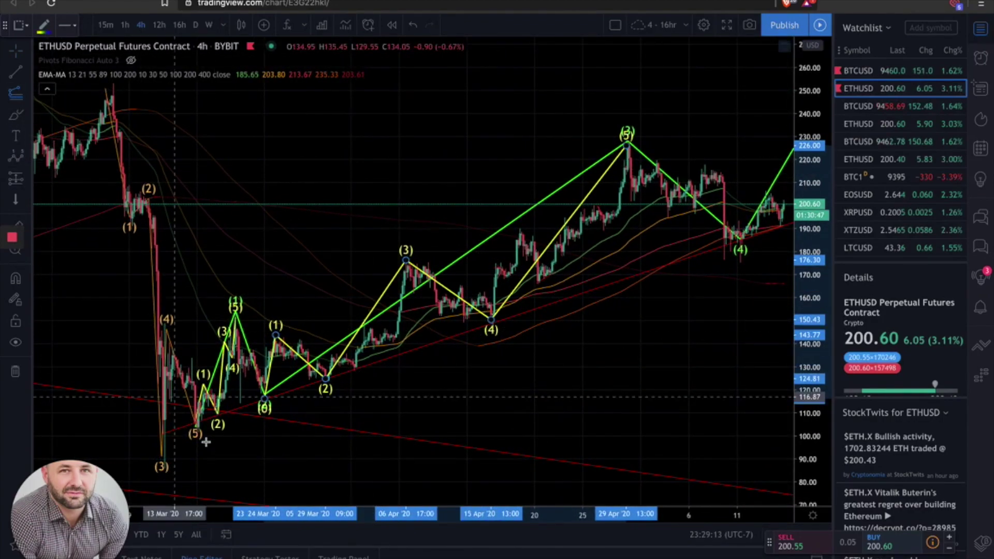
click(185, 431)
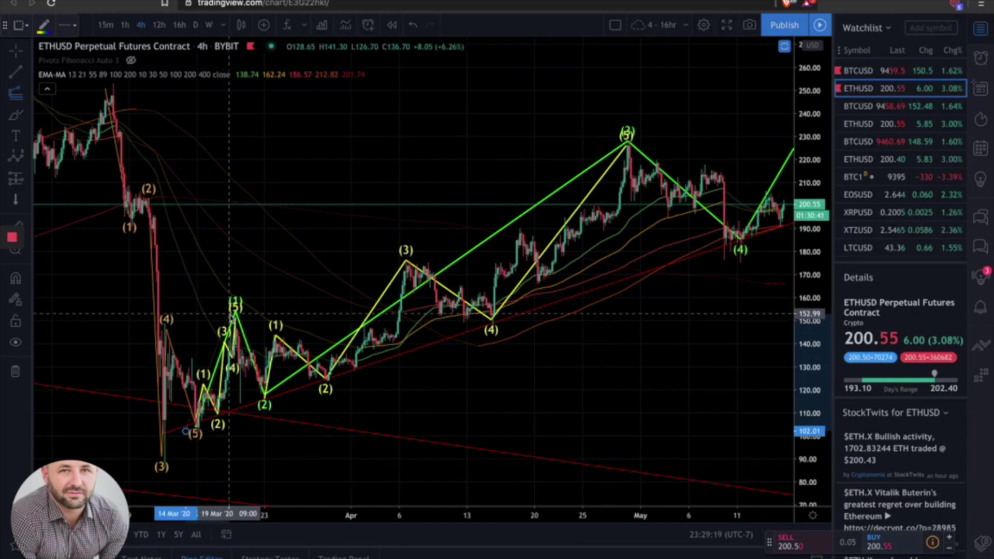
click(229, 311)
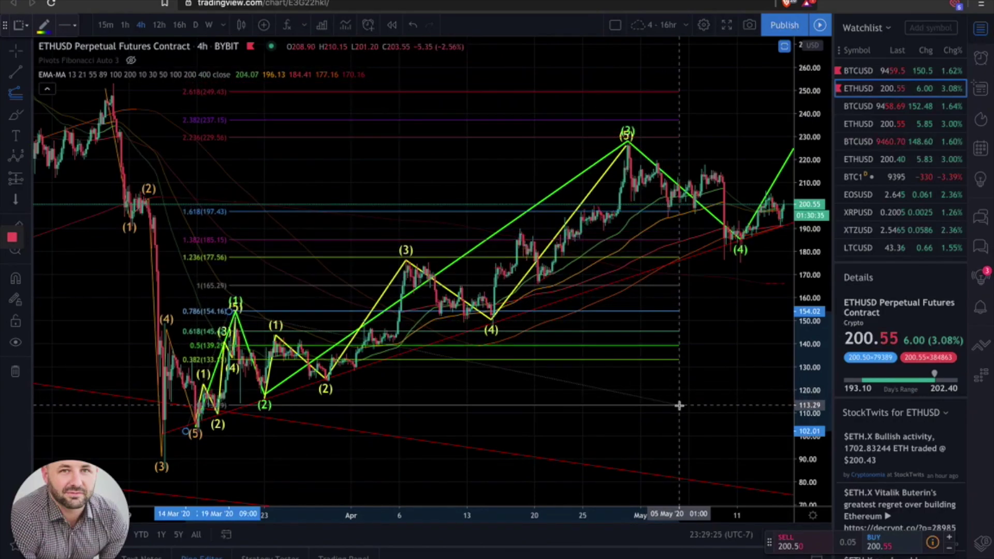
click(680, 406)
Step: Lower the green impulse wave's projected point (5) to about 247.00, between the 2.382 and 2.618 Fib levels
scroll(680, 405, down, 3)
scroll(679, 405, down, 2)
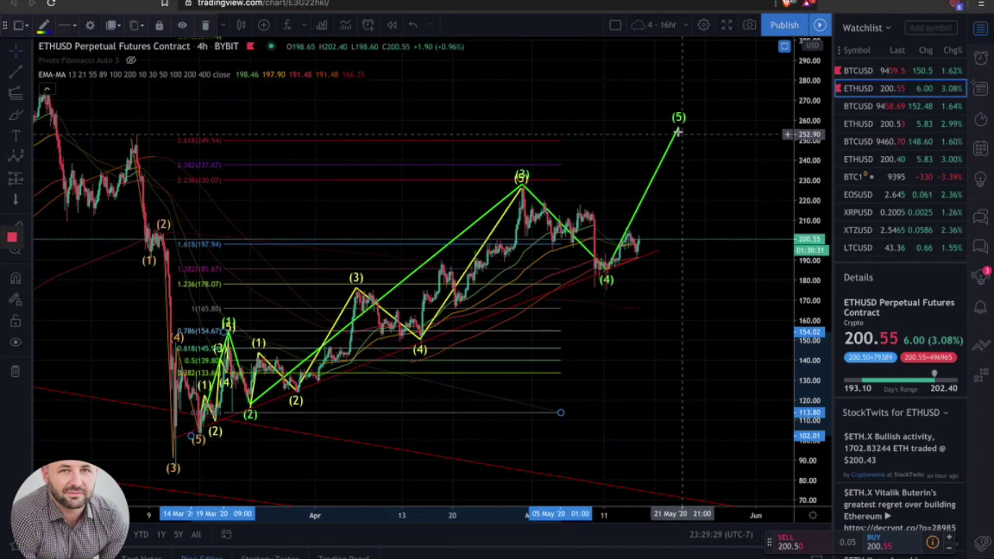
drag(679, 129, 682, 164)
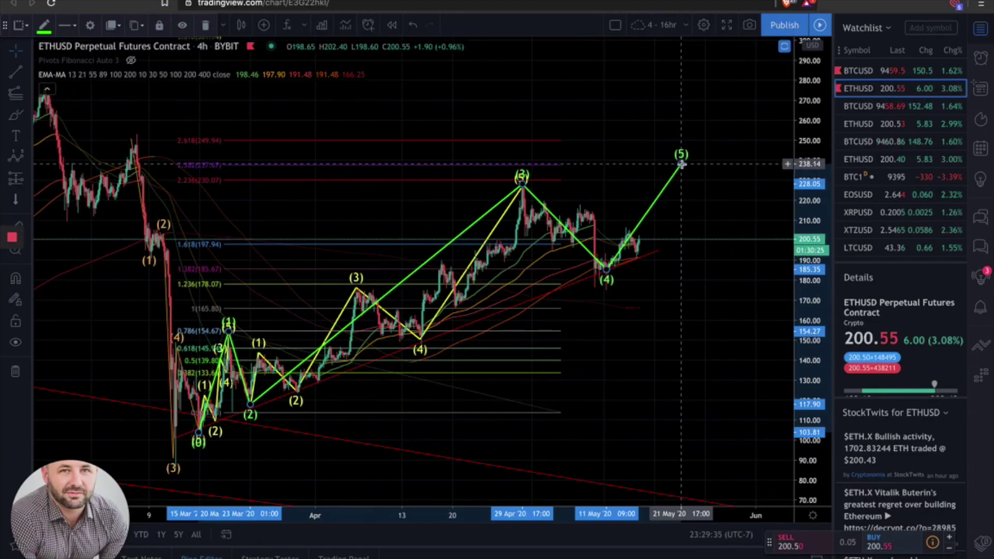
drag(682, 147, 683, 147)
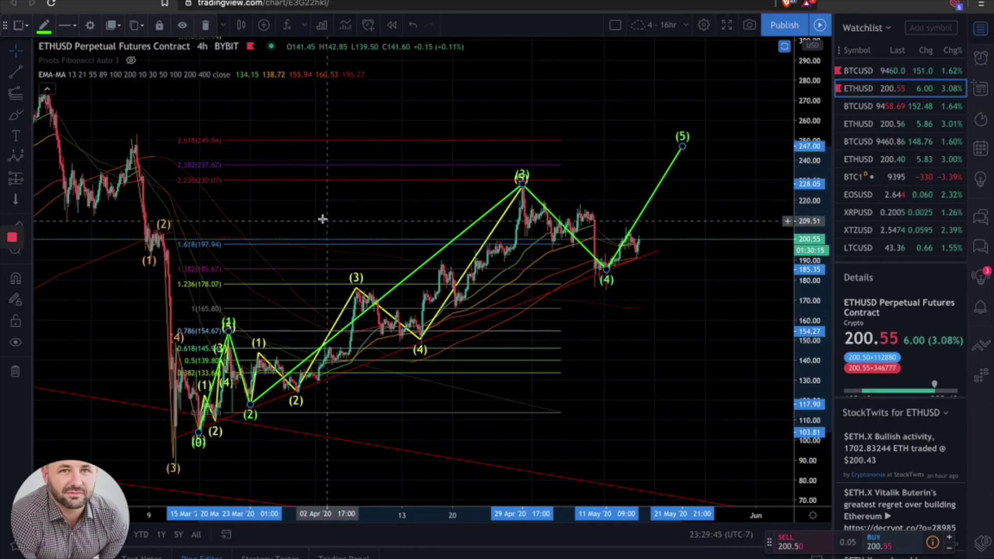
Step: Move the Fib extension's second anchor to about 157.27 and delete the small yellow impulse wave inside green wave (1)
click(229, 338)
drag(230, 336, 204, 329)
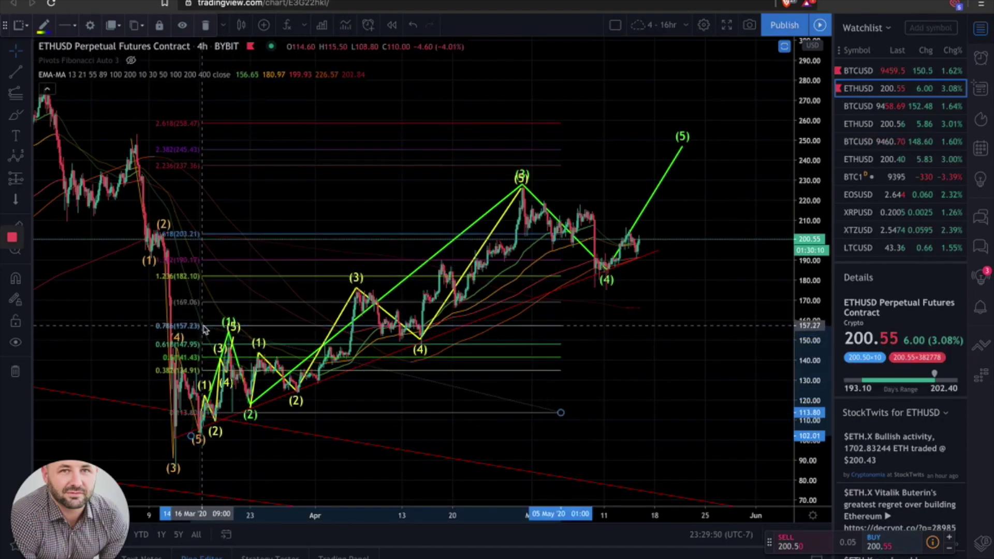
click(231, 336)
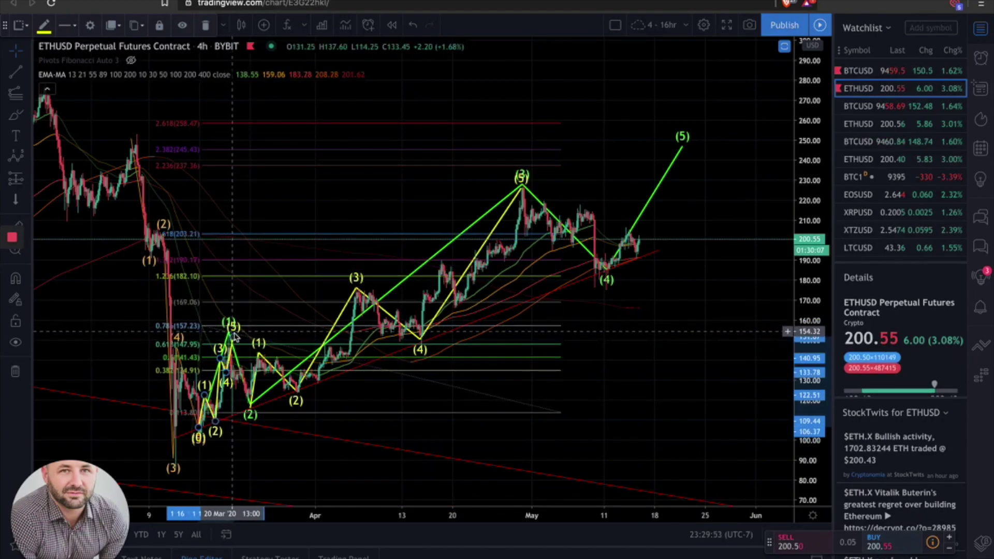
key(Delete)
Step: Reposition the Fib extension's first two anchors to about 101.20 and 153.14, and the green wave's points (1) and (5) to about 151.37 and 249.95
click(231, 337)
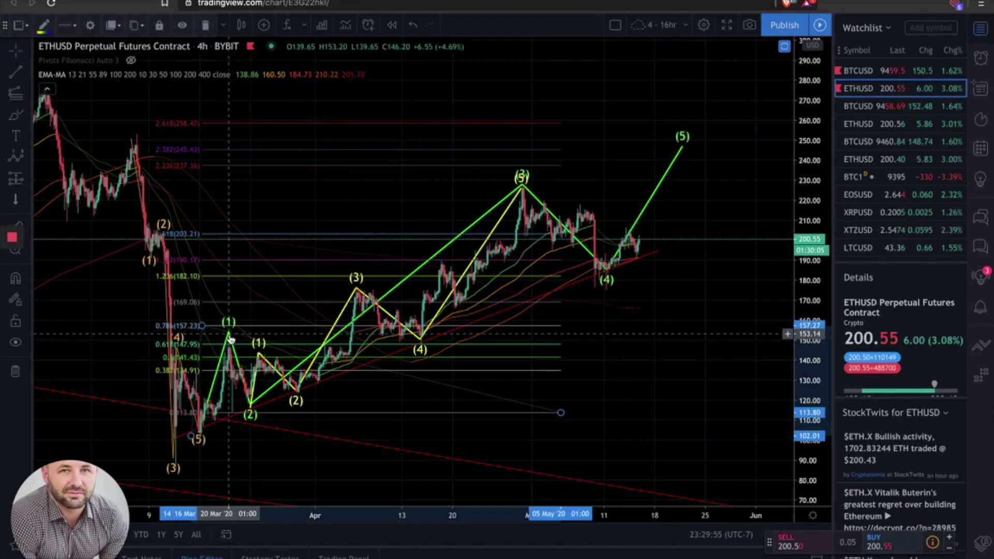
mouse_move(228, 332)
mouse_down()
mouse_move(239, 336)
mouse_move(207, 330)
mouse_move(220, 334)
mouse_up()
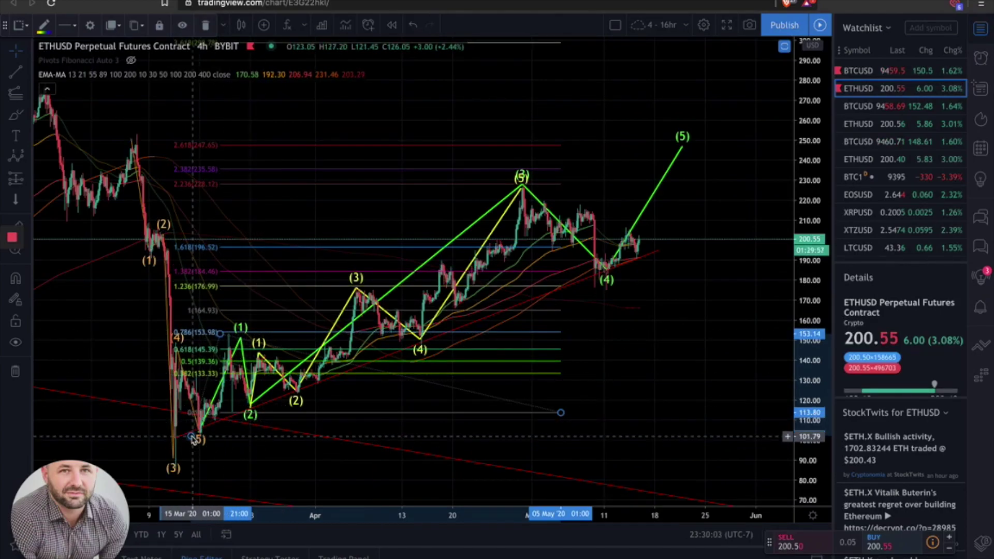
drag(192, 439, 188, 438)
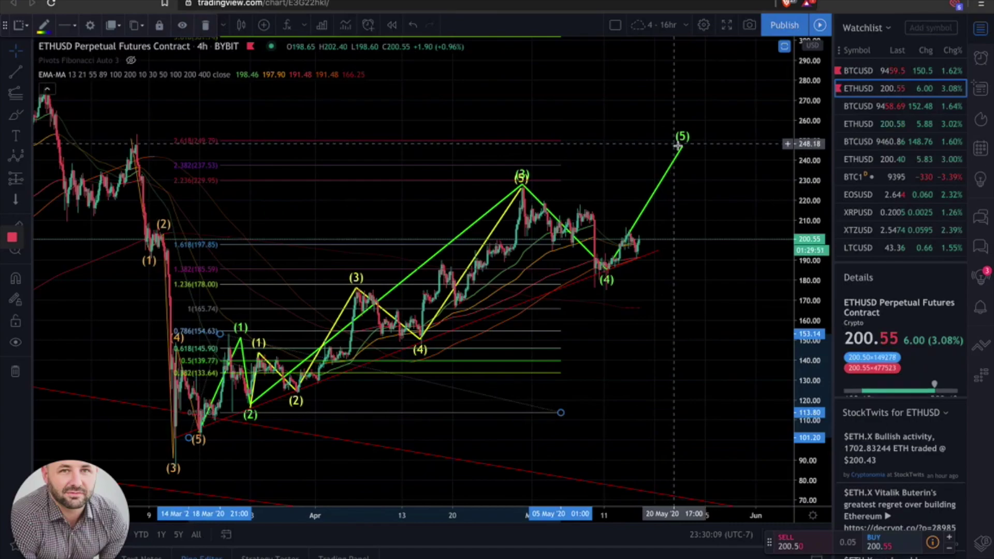
drag(685, 148, 667, 140)
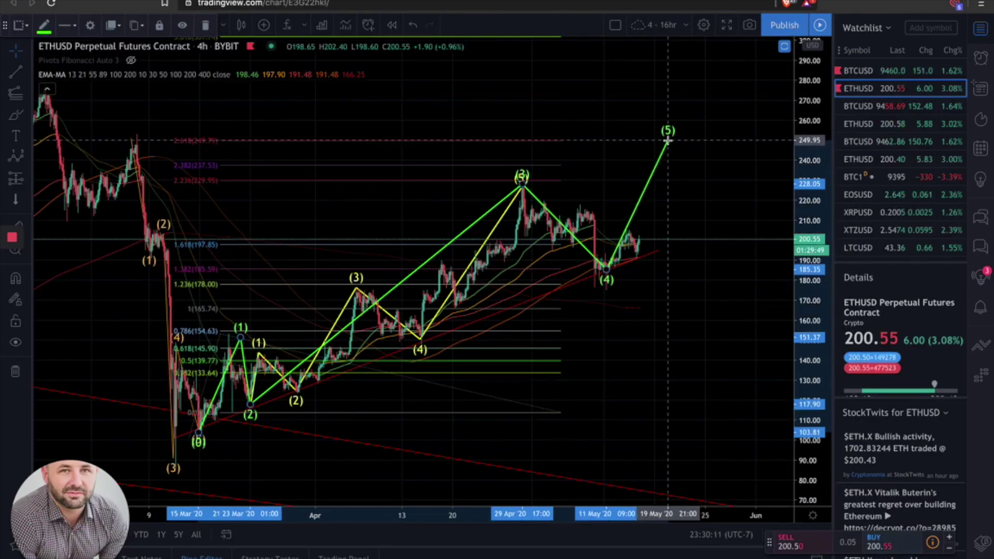
Step: Move the green impulse wave's projected point (5) to about 249.65 on 23 May, near the 2.618 Fib level
drag(669, 159, 669, 169)
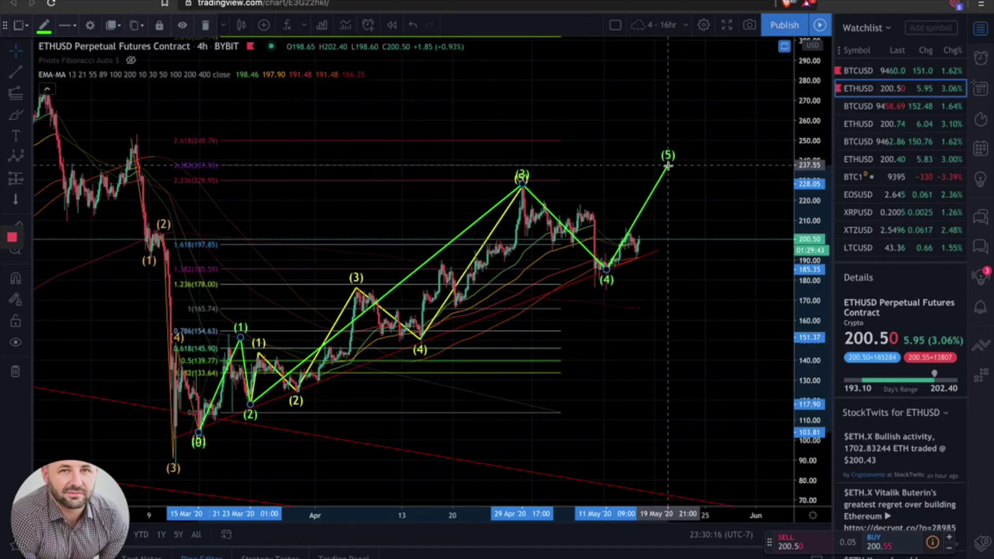
drag(668, 170, 688, 157)
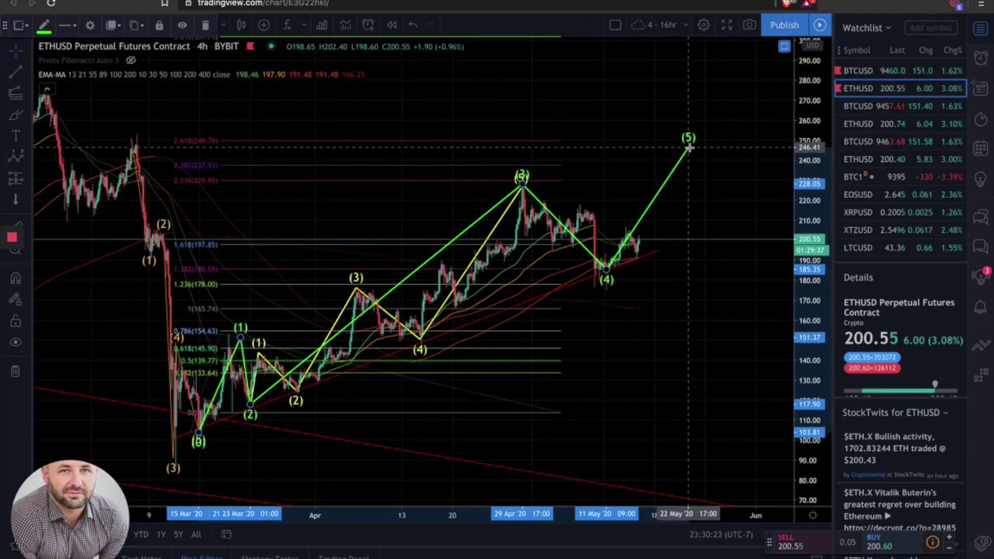
scroll(692, 141, down, 2)
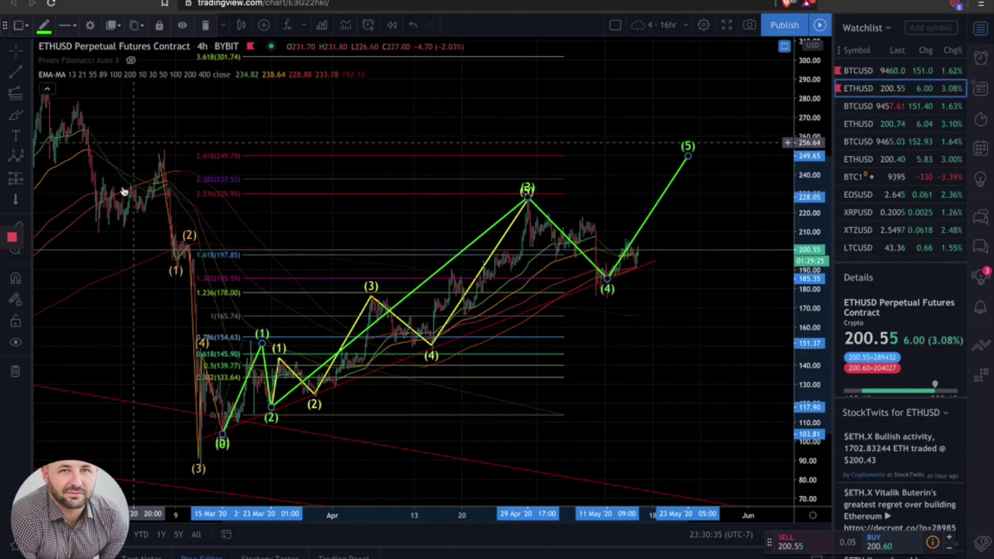
click(173, 237)
click(621, 155)
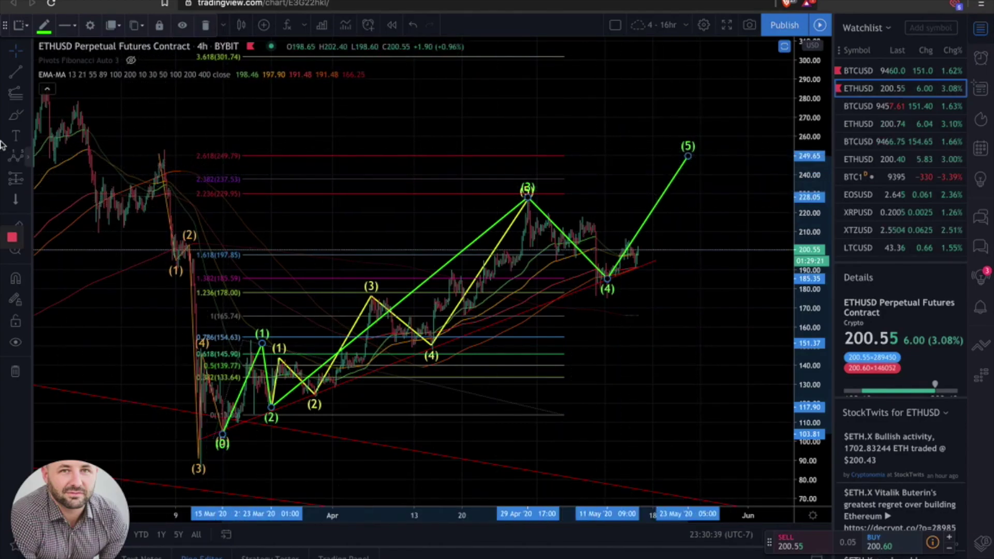
Step: Add a price label at about 250.76 at the green wave's projected point (5)
click(29, 164)
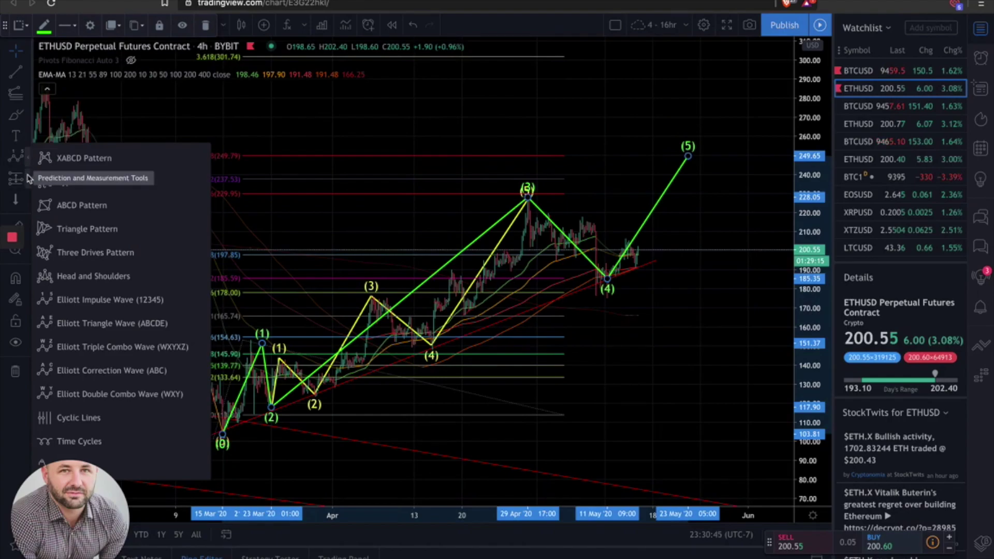
click(26, 116)
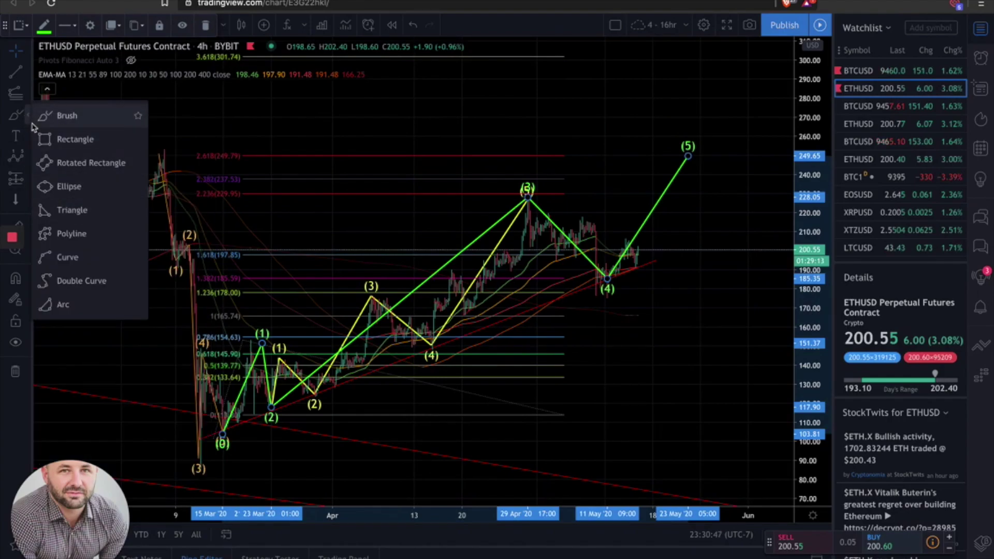
click(75, 139)
click(29, 138)
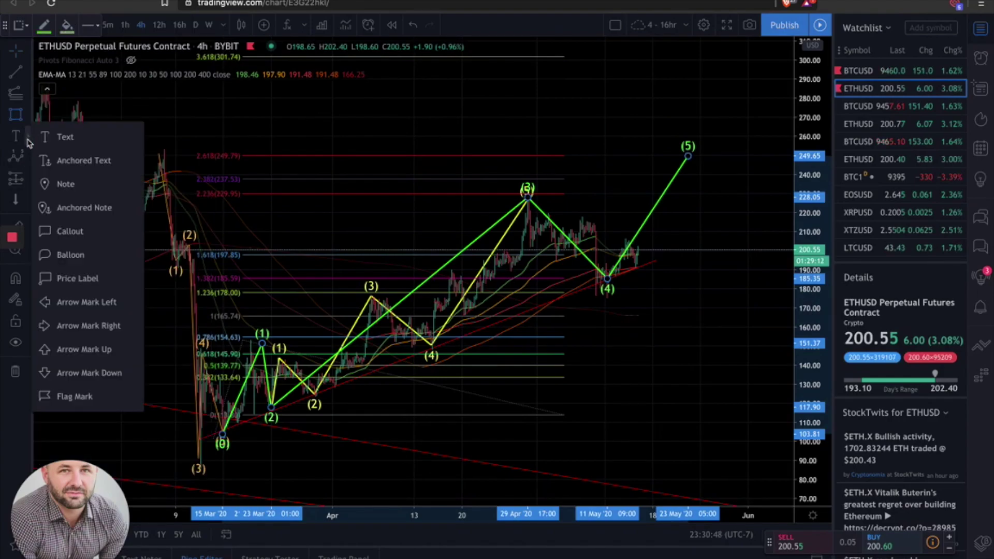
click(76, 278)
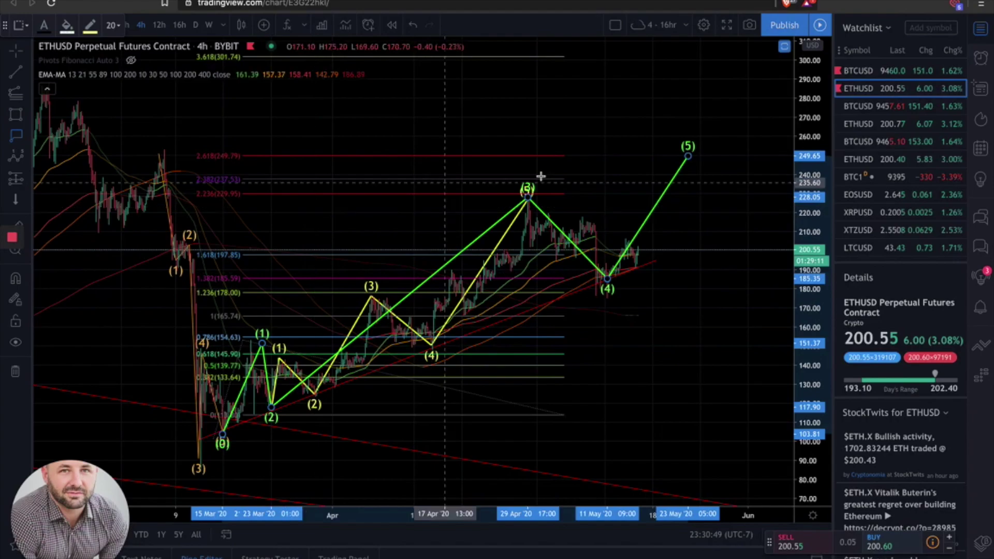
click(688, 157)
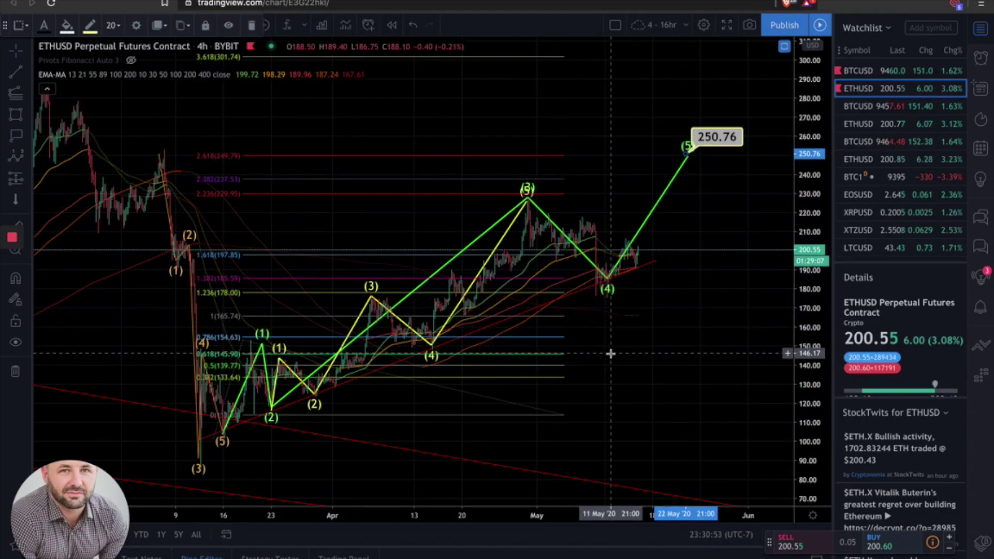
Step: Draw a yellow Elliott impulse wave from green point (4) through about 185.97, 205.19, 192.57, 225.55, 220.10 and 251.08
scroll(611, 353, right, 2)
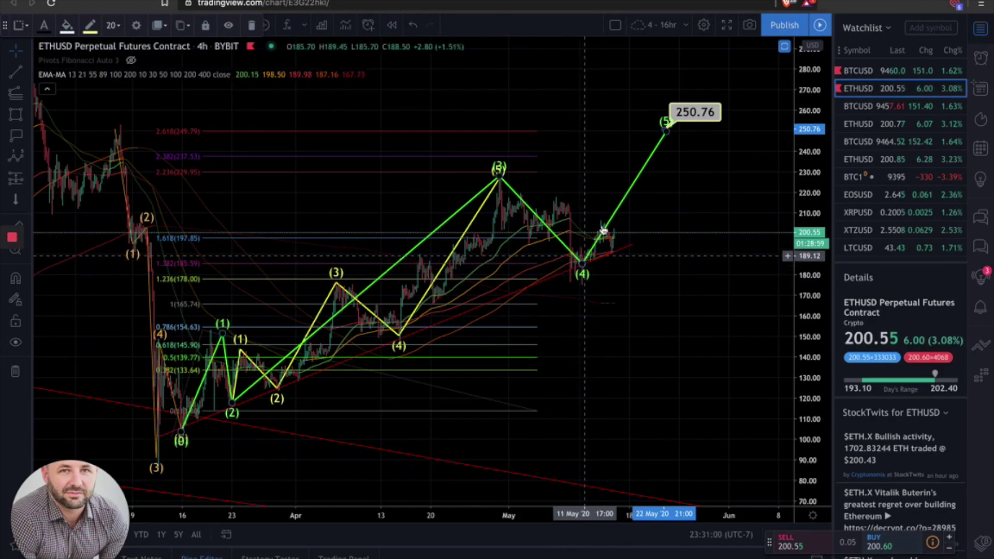
click(15, 155)
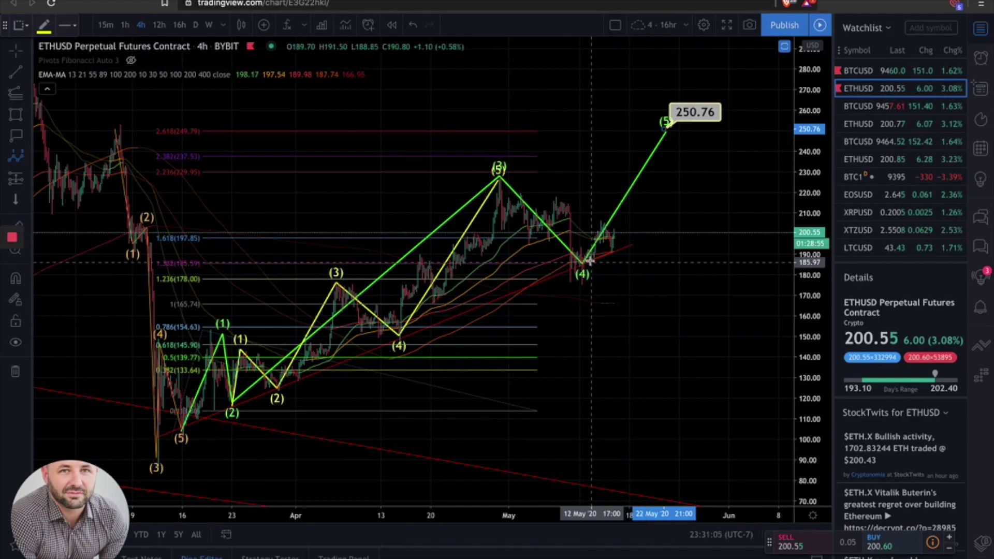
click(601, 226)
click(584, 261)
click(600, 224)
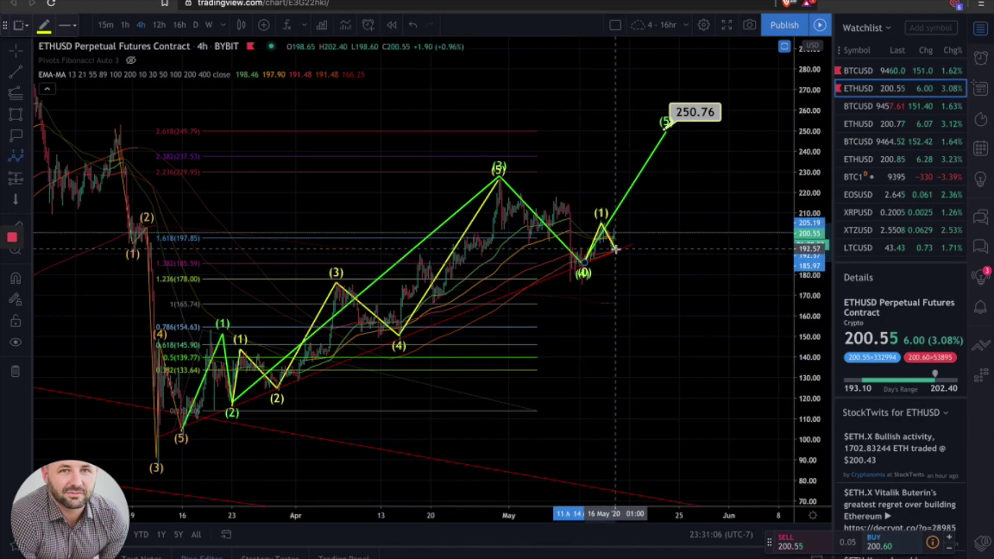
click(614, 250)
click(631, 182)
click(658, 193)
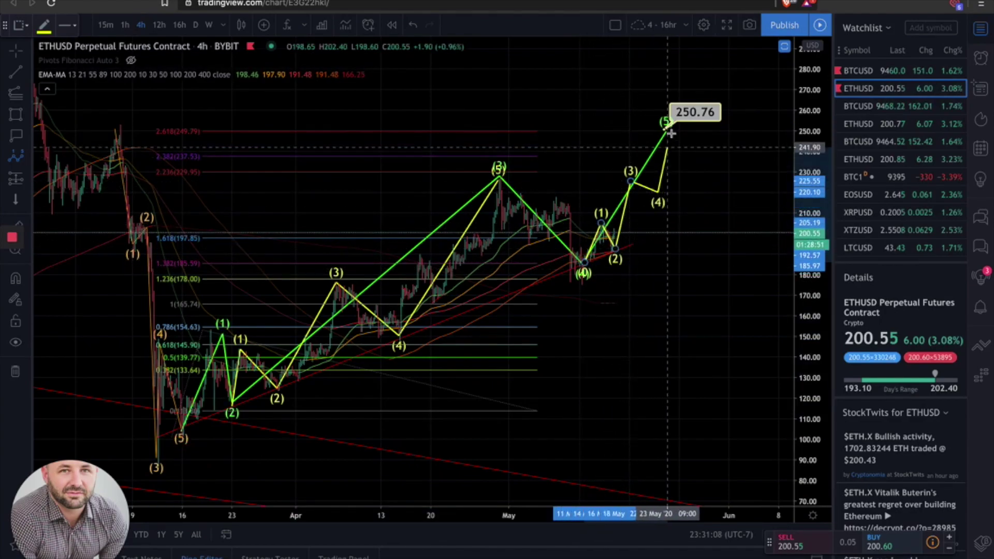
click(672, 127)
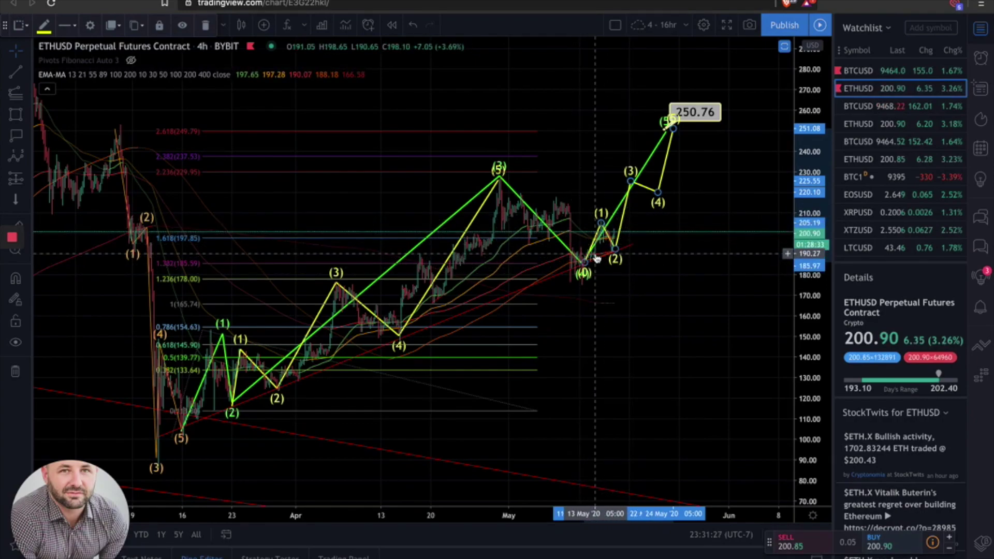
Step: Switch to the 15-minute ETHUSD chart and maximize its price pane
scroll(596, 259, up, 1)
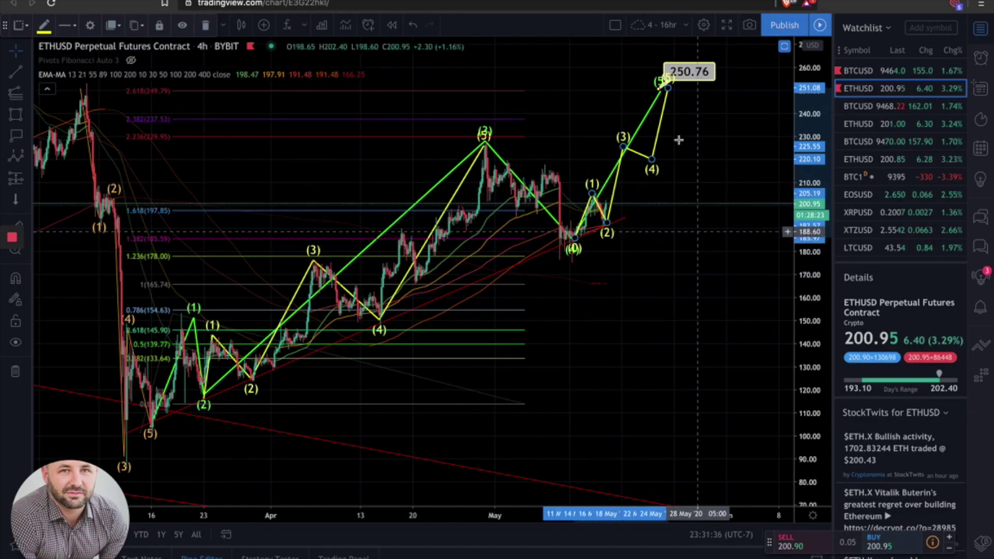
click(628, 298)
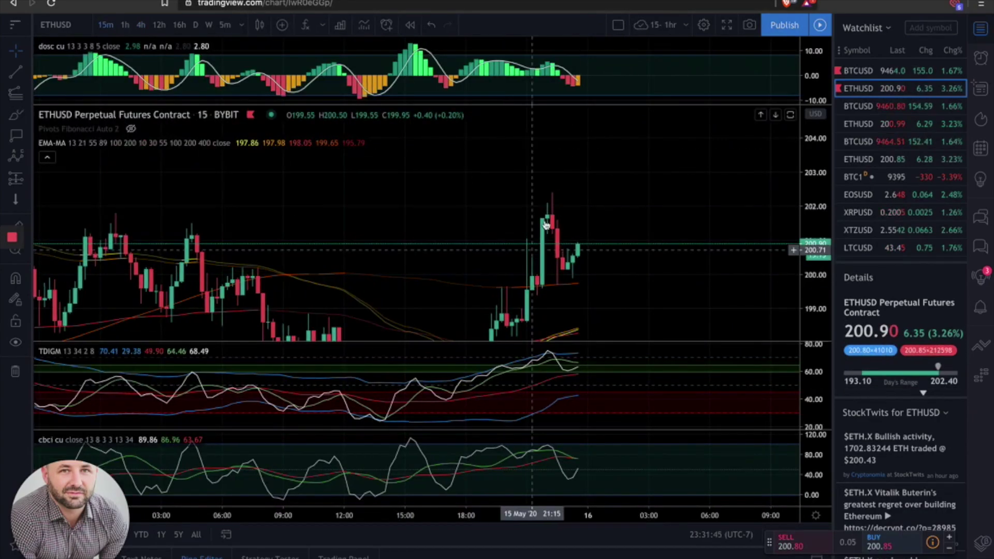
double_click(616, 195)
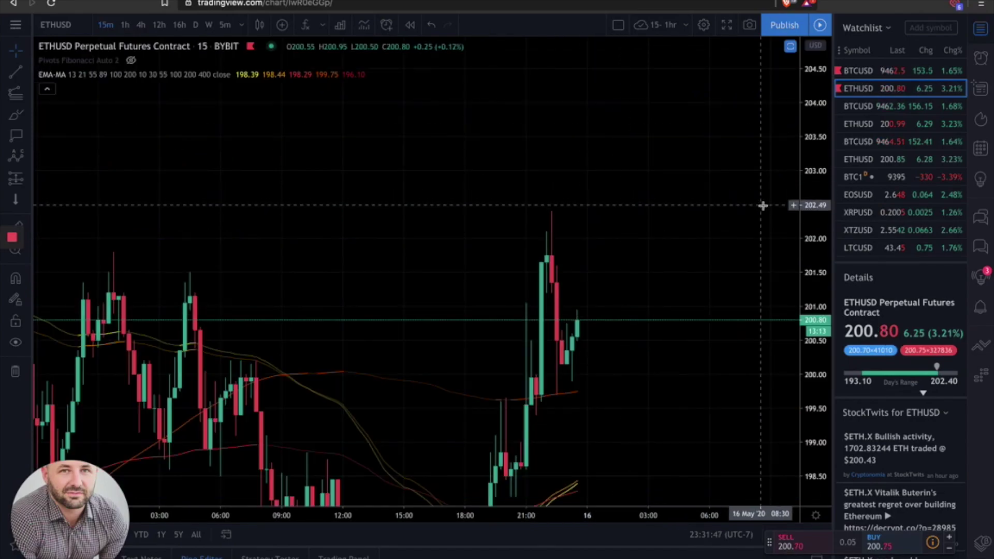
Step: Examine the 15-minute price action from 13 May, focusing on the 15 May low and the rally from it
drag(811, 178, 699, 241)
double_click(813, 299)
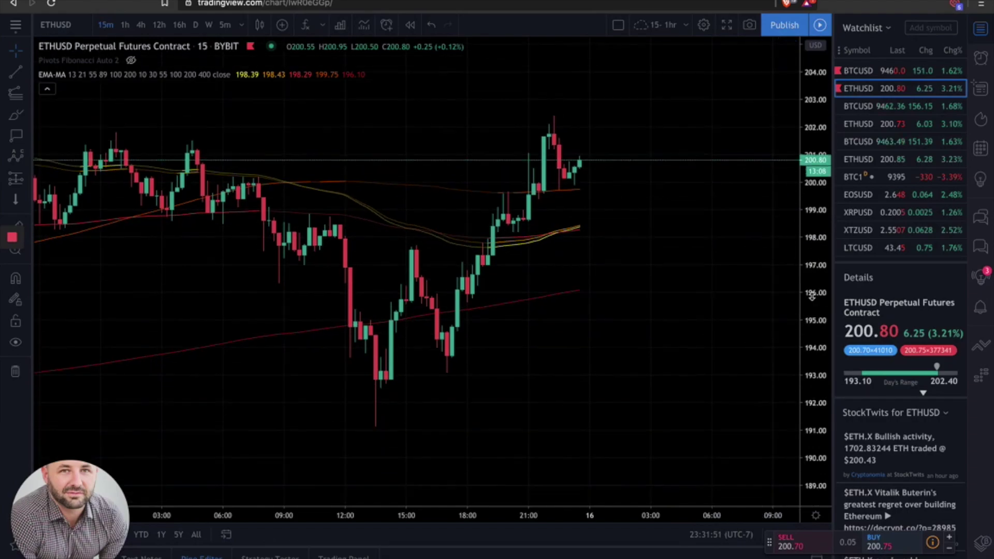
scroll(620, 328, down, 5)
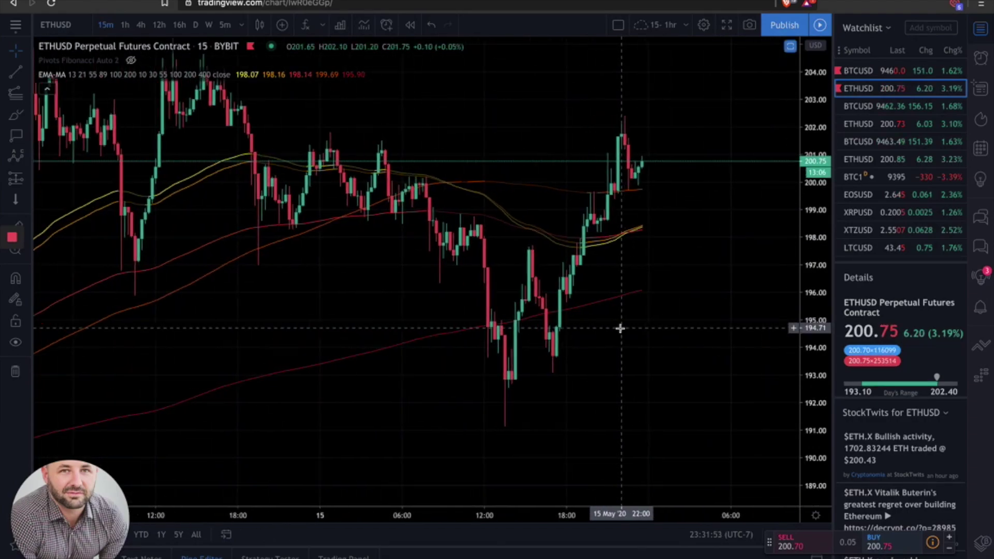
scroll(620, 328, down, 4)
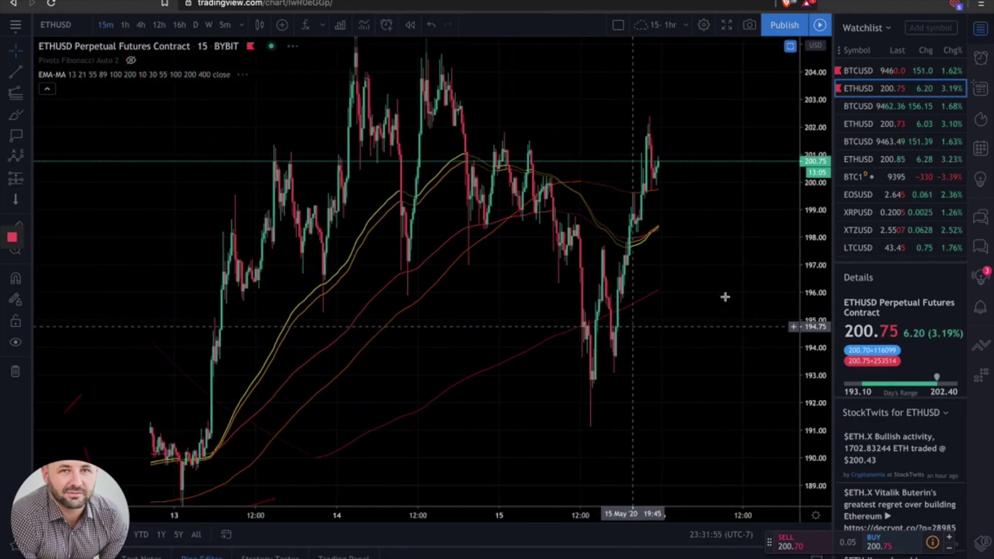
drag(820, 217, 682, 386)
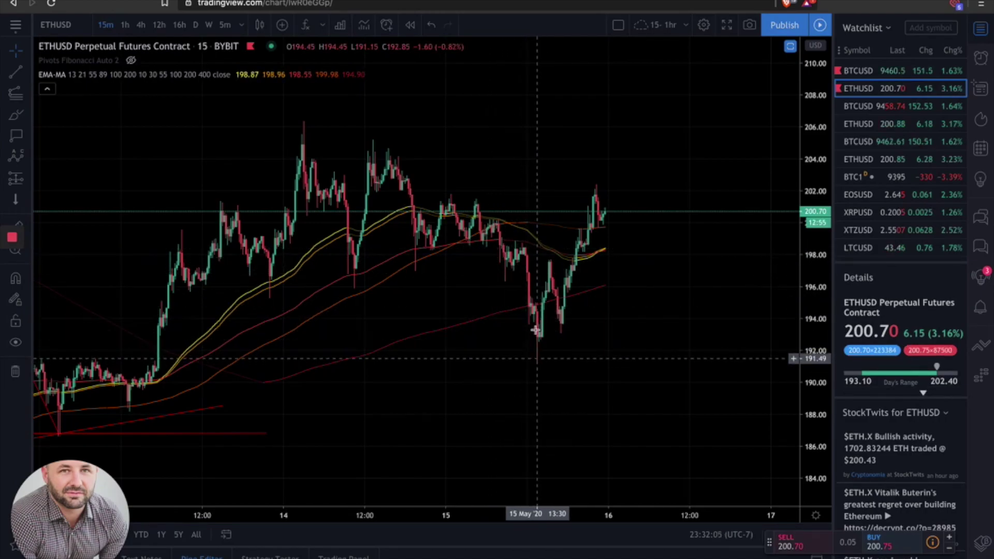
scroll(599, 337, up, 5)
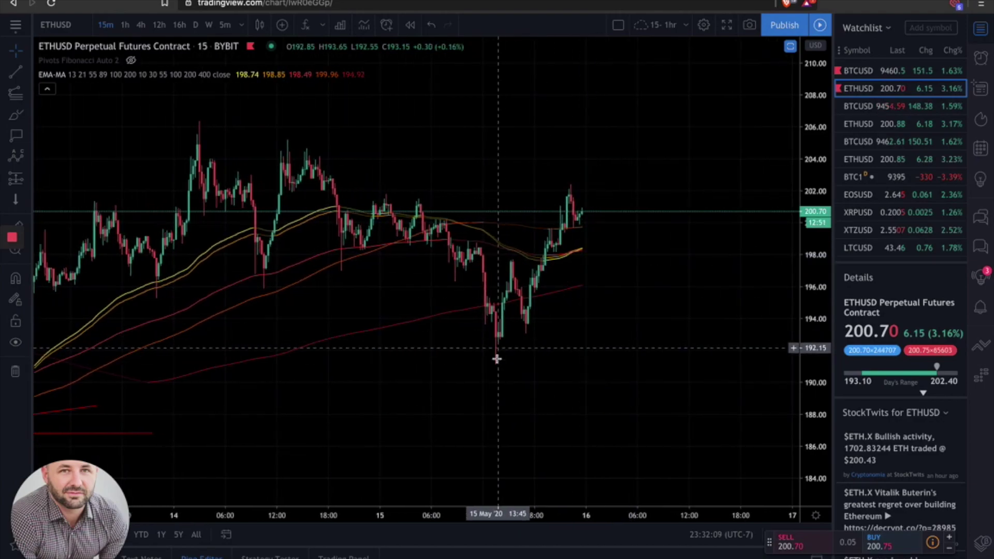
scroll(571, 326, up, 3)
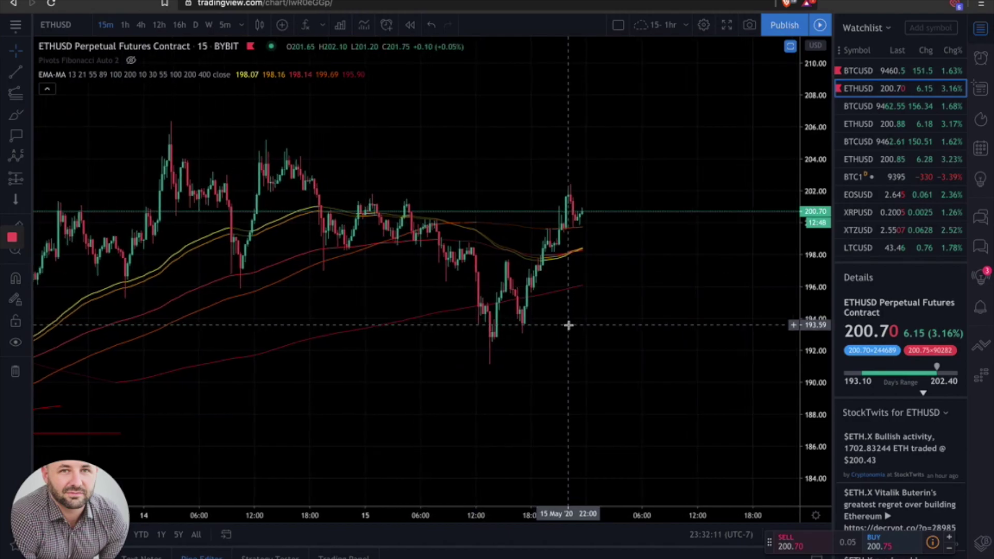
drag(821, 381, 820, 348)
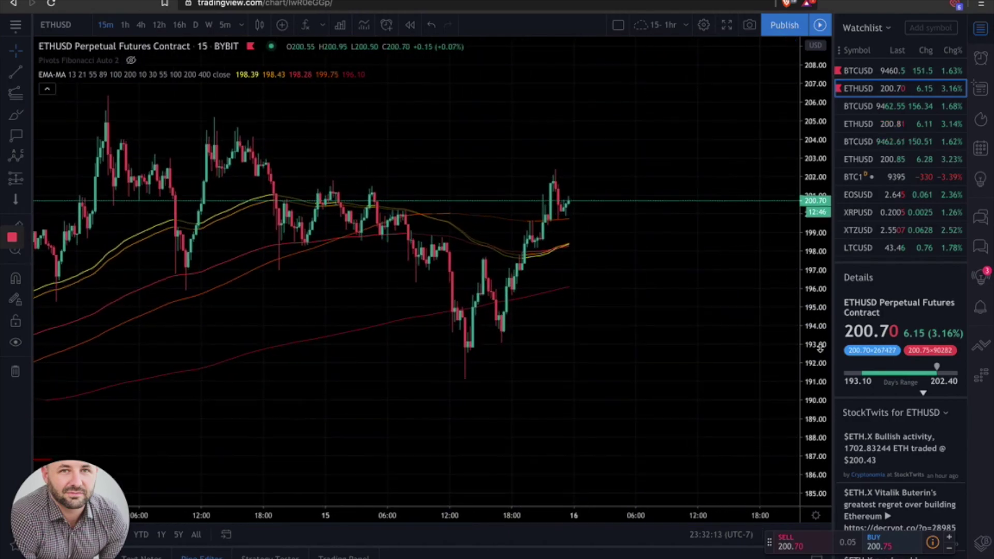
scroll(689, 348, up, 2)
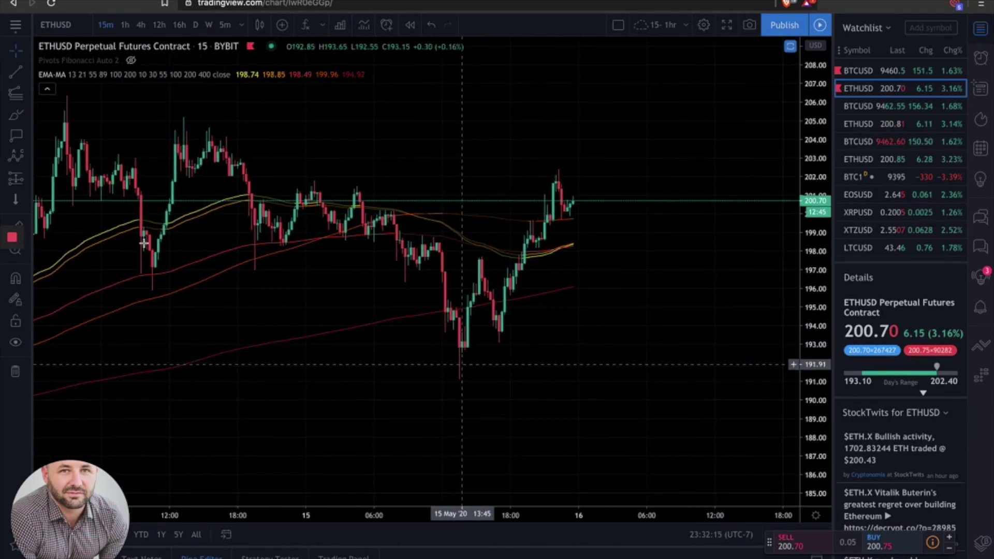
Step: Draw an Elliott impulse wave from the 15 May low through about 192.67, 197.64, 193.24, 202.36, 199.13 and 208.23
click(27, 162)
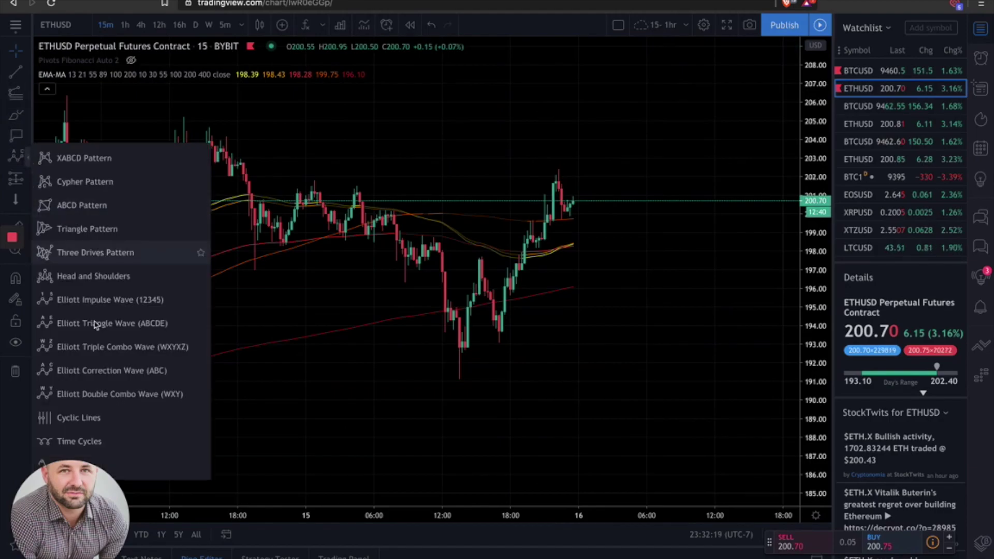
click(116, 303)
click(465, 348)
click(481, 258)
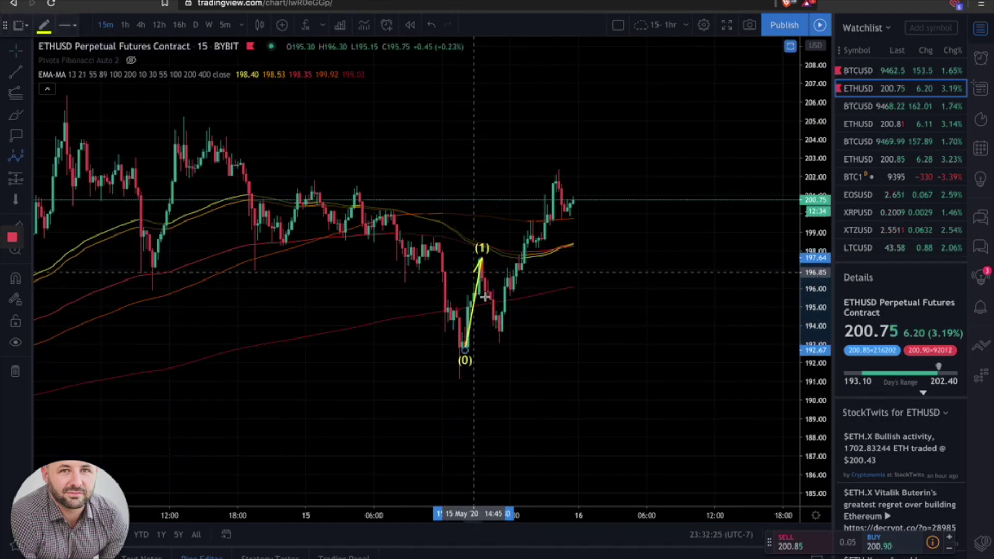
click(501, 338)
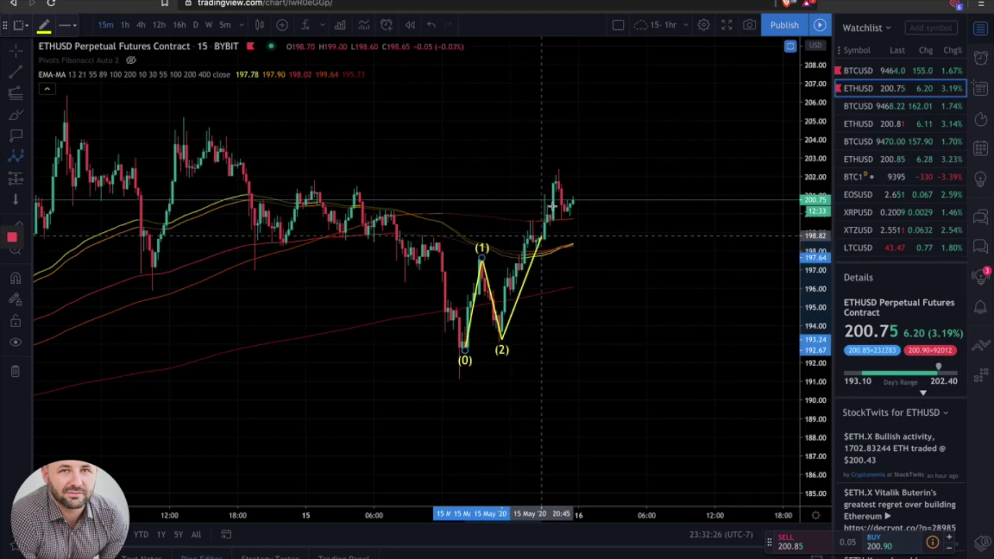
click(559, 170)
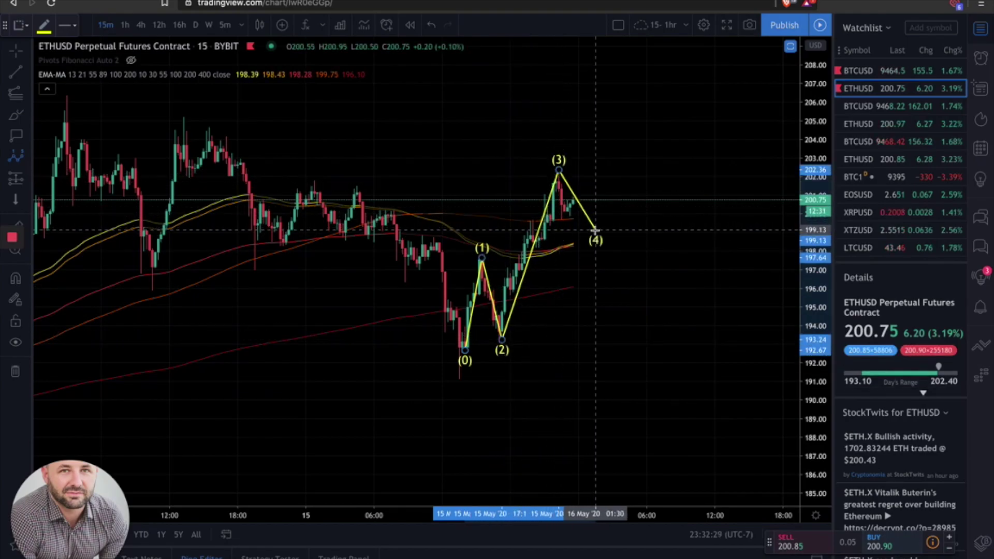
click(595, 229)
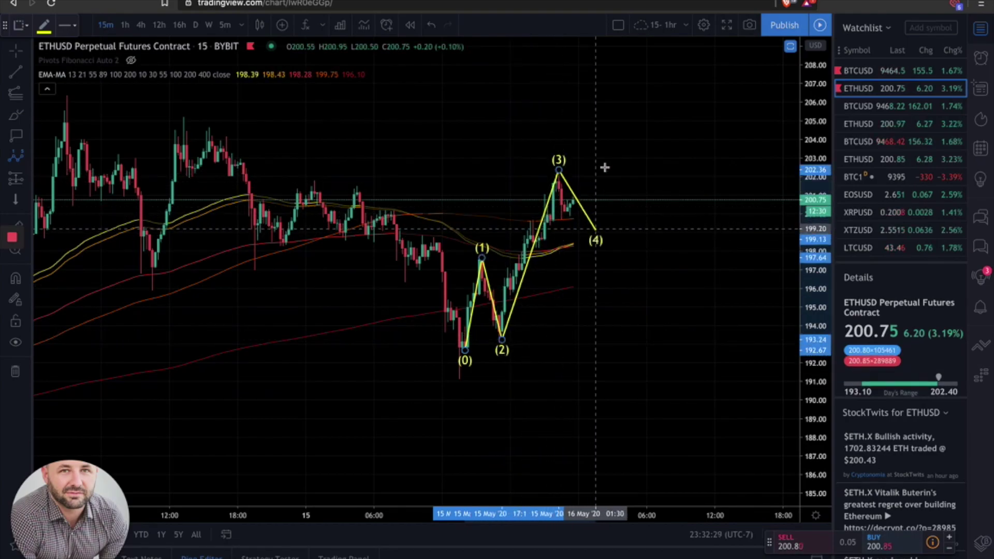
click(644, 62)
Step: Shift point (4) of the 15-minute impulse wave forward in time, to about 199.31
scroll(677, 322, down, 5)
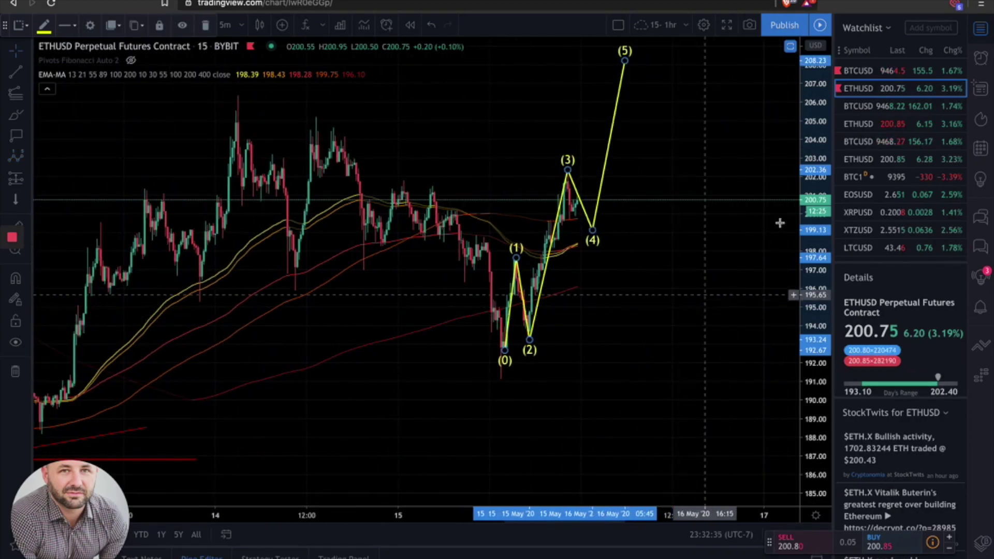
drag(814, 153, 800, 261)
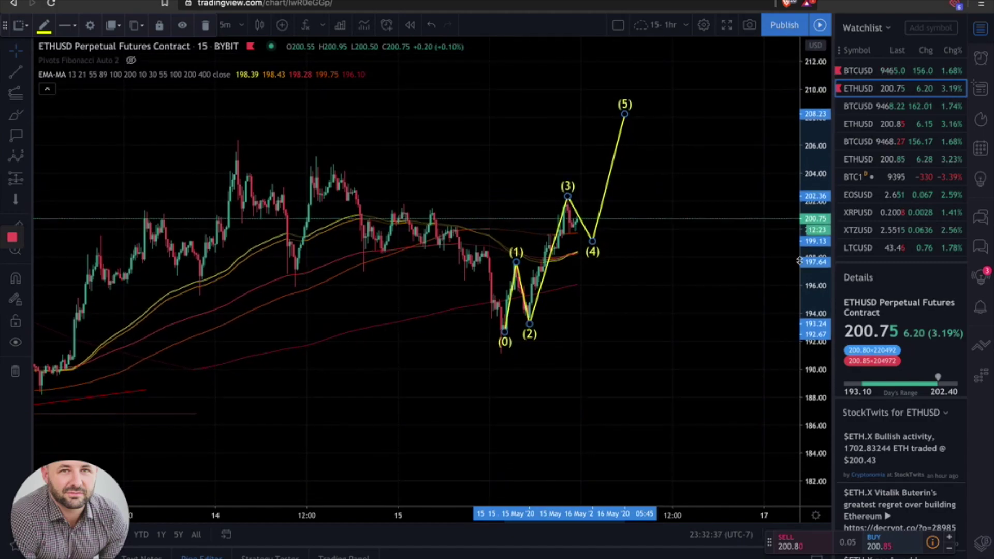
scroll(577, 284, down, 3)
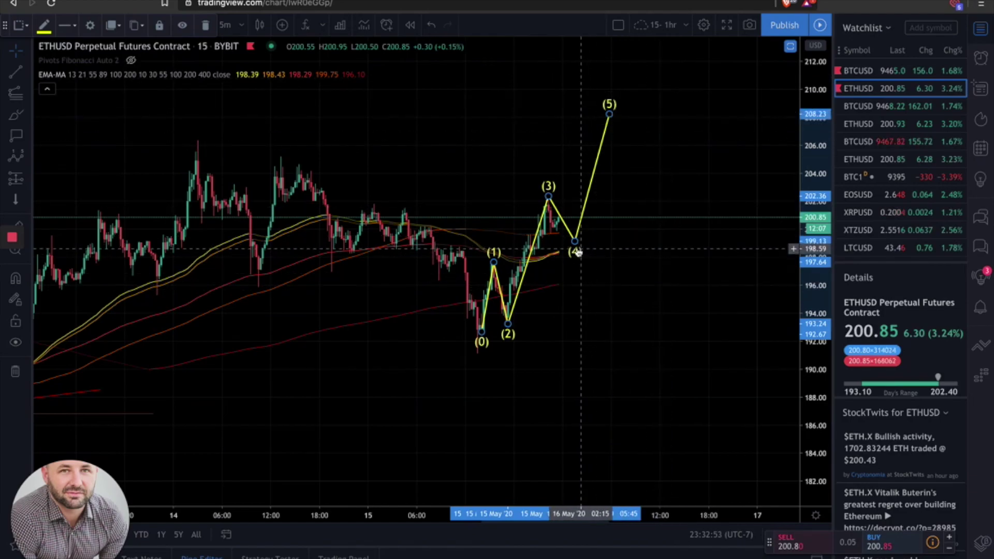
drag(575, 242, 593, 239)
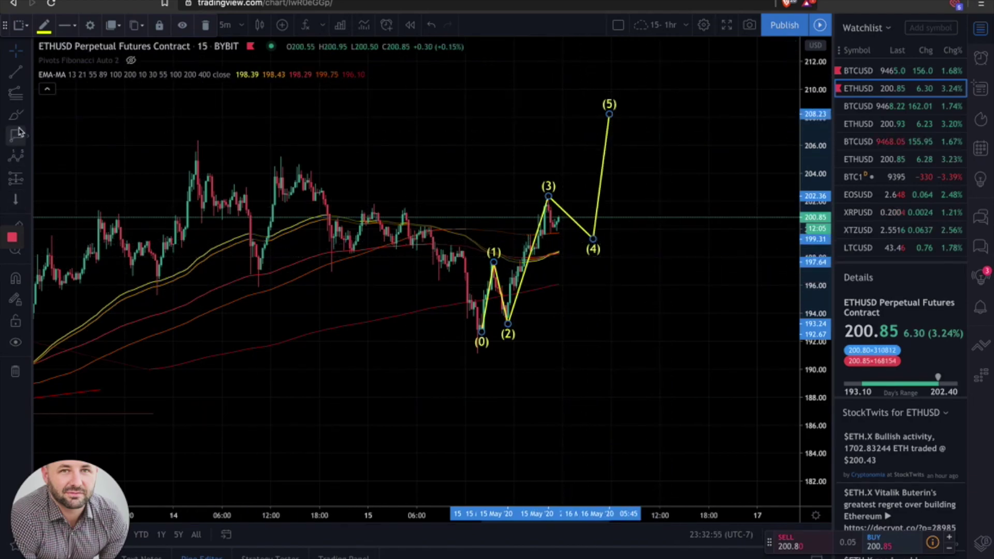
Step: Draw a trend-based Fib extension on the 15-minute wave (1), from about 192.06 through 197.84 to 192.82
click(16, 97)
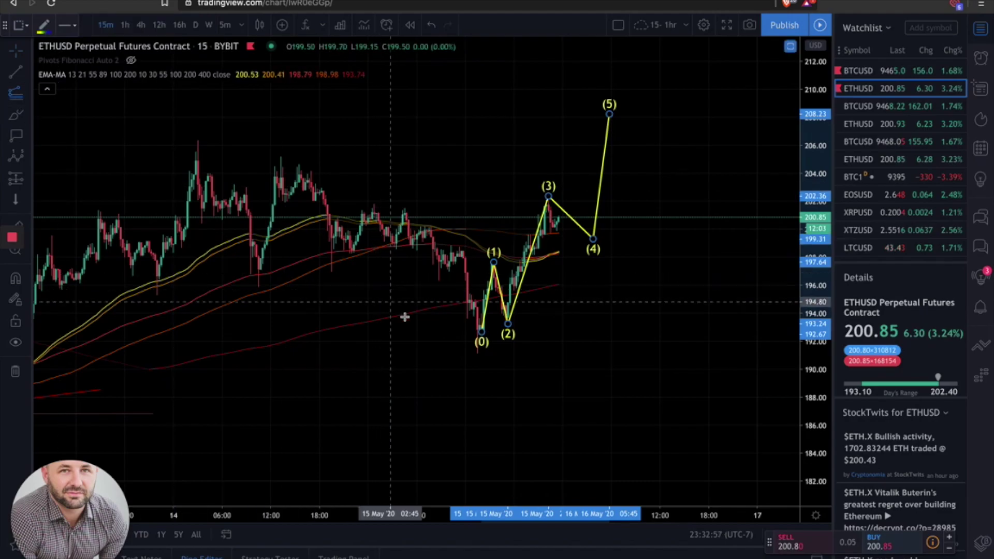
click(452, 340)
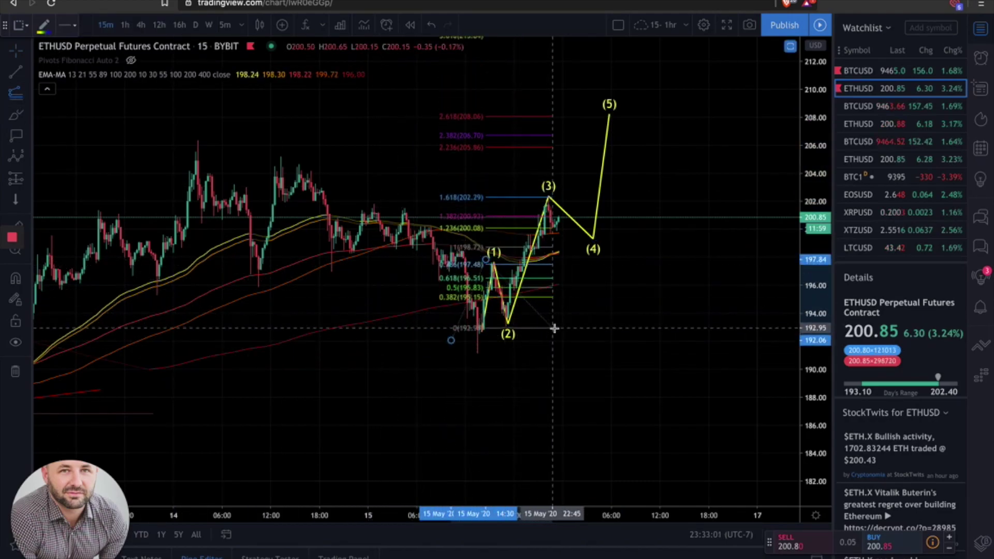
click(605, 330)
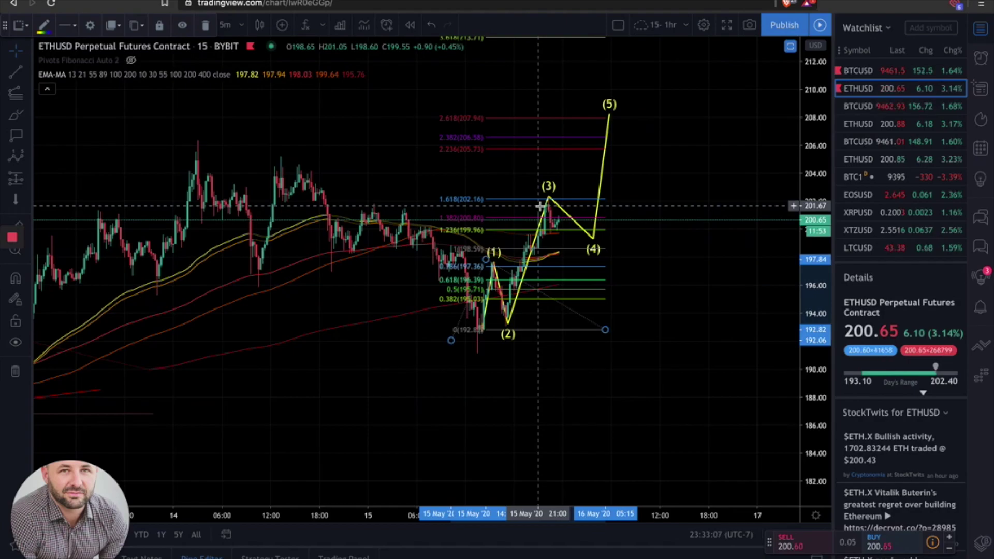
Step: Lower point (5) of the 15-minute impulse wave to about 205.76 and mark it with a price label at 205.72
click(552, 200)
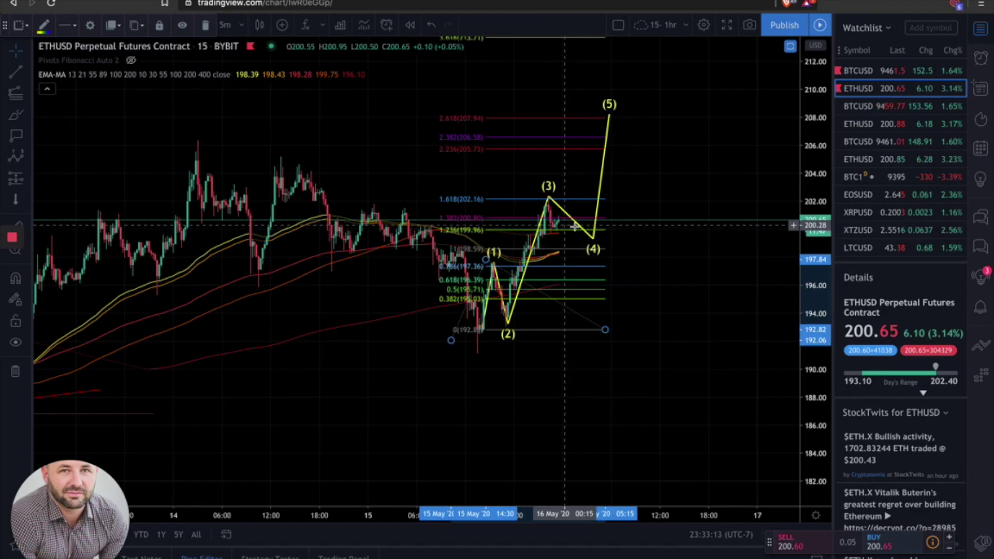
click(616, 146)
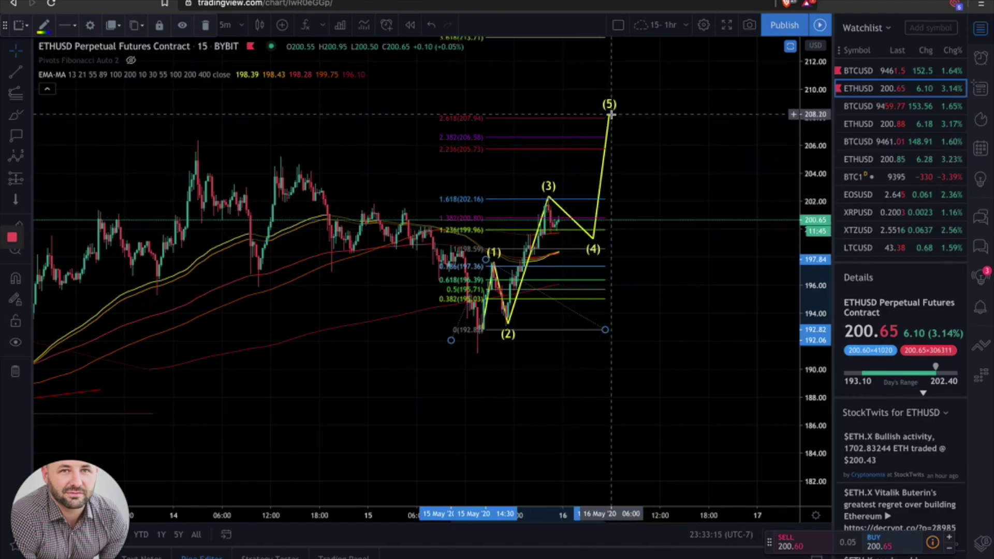
drag(611, 115, 616, 146)
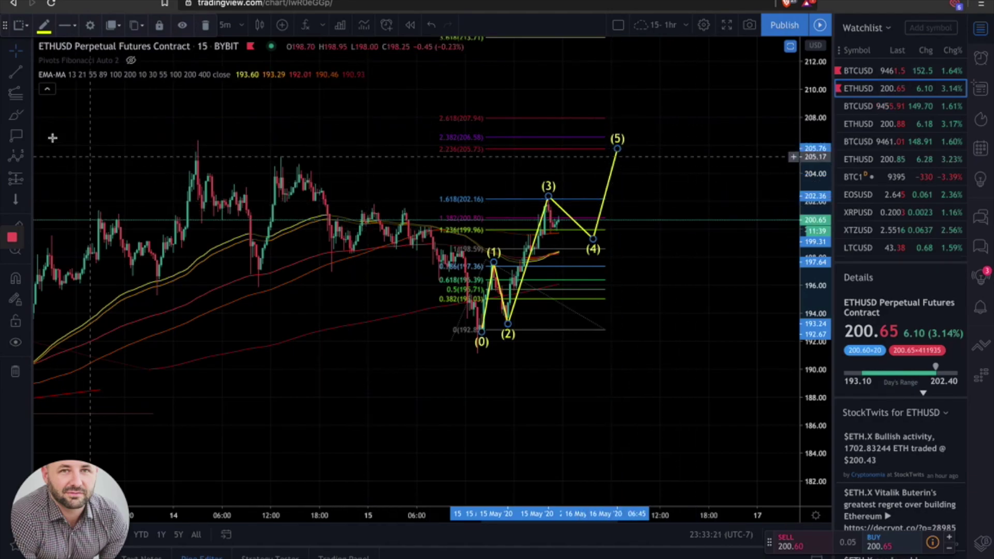
click(20, 137)
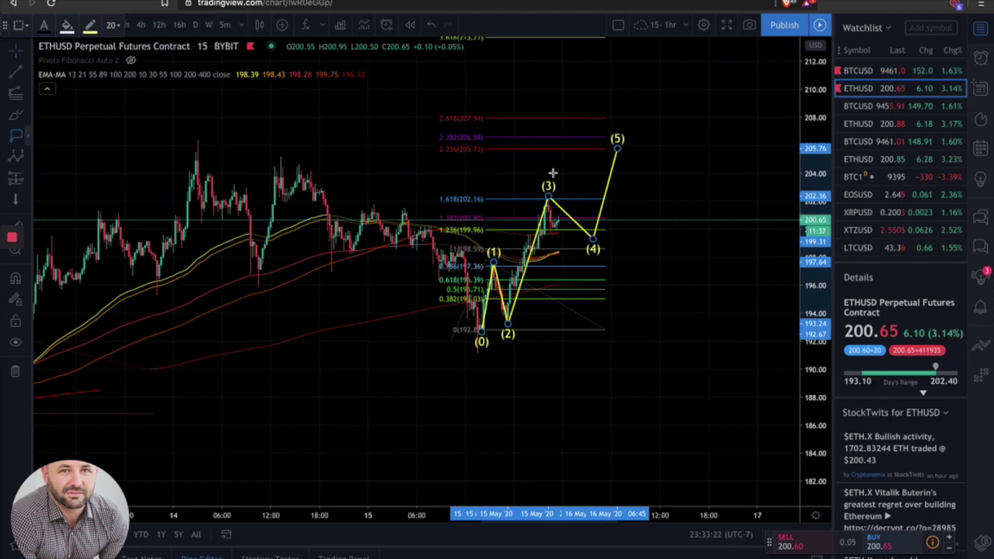
click(611, 148)
Step: Draw an Elliott correction wave (ABC) from point (5) at about 205.51 through 202.51 and 203.82 to 198.43
scroll(673, 292, down, 4)
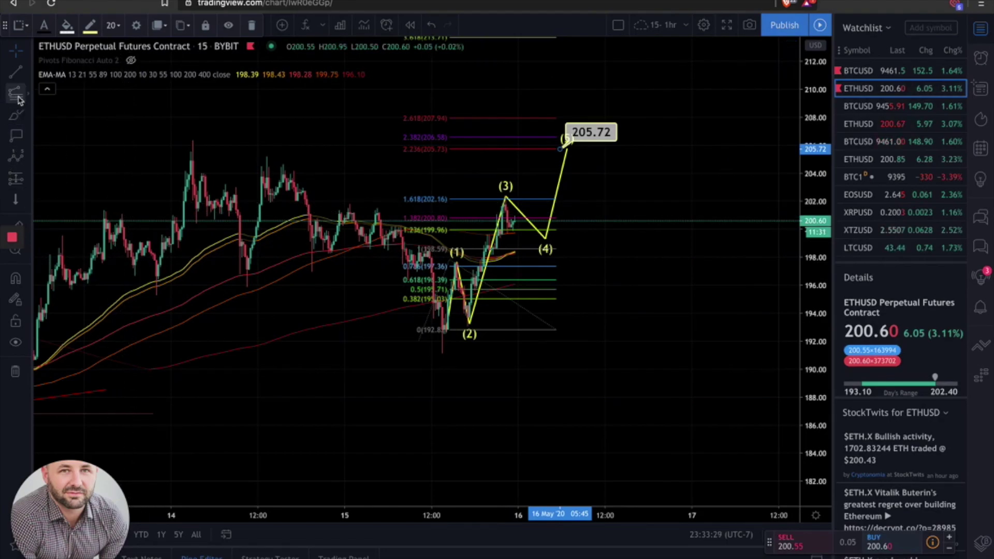
click(29, 157)
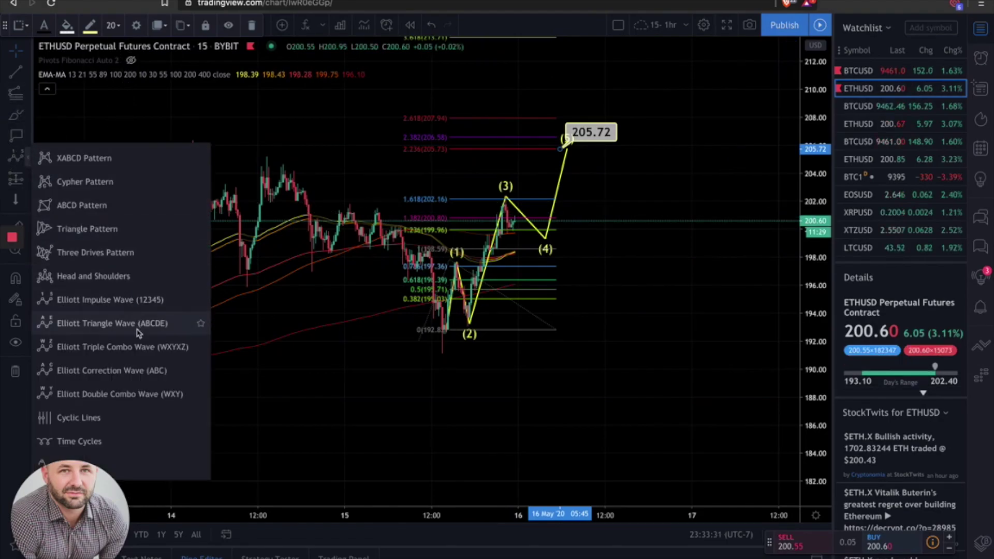
click(145, 372)
click(570, 152)
click(584, 194)
click(620, 177)
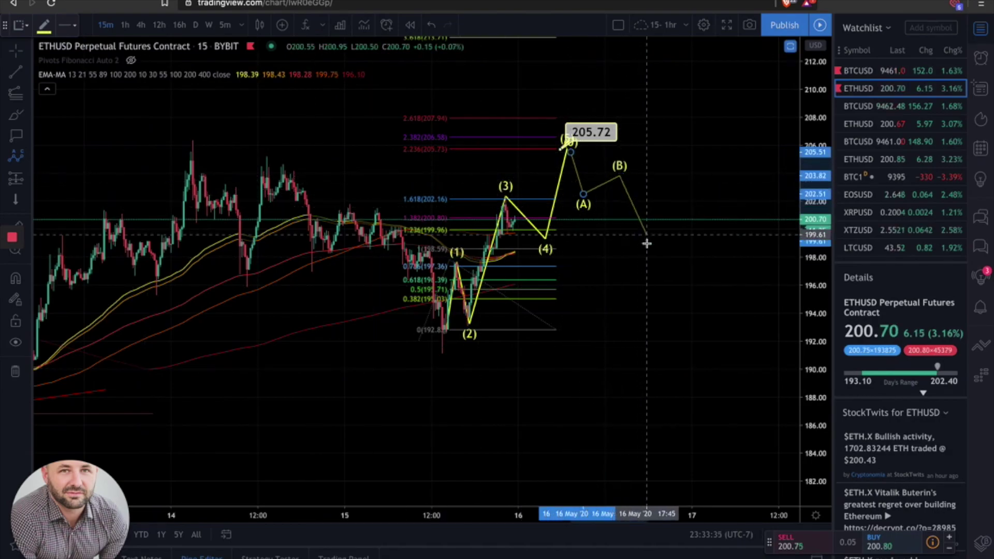
click(642, 251)
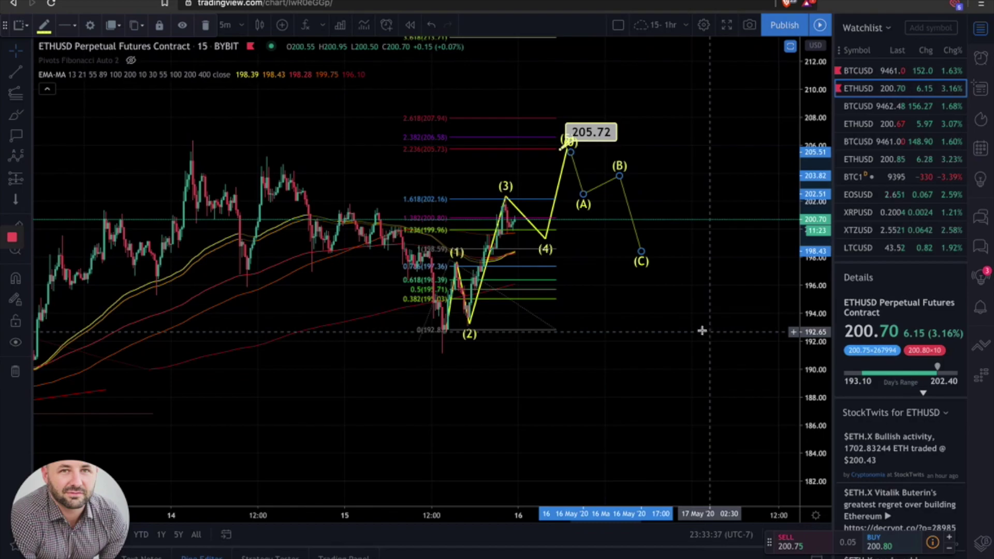
Step: Draw a larger trend-based Fib extension from about 192.57 through 205.84 to 200.45 on 17 May
click(16, 92)
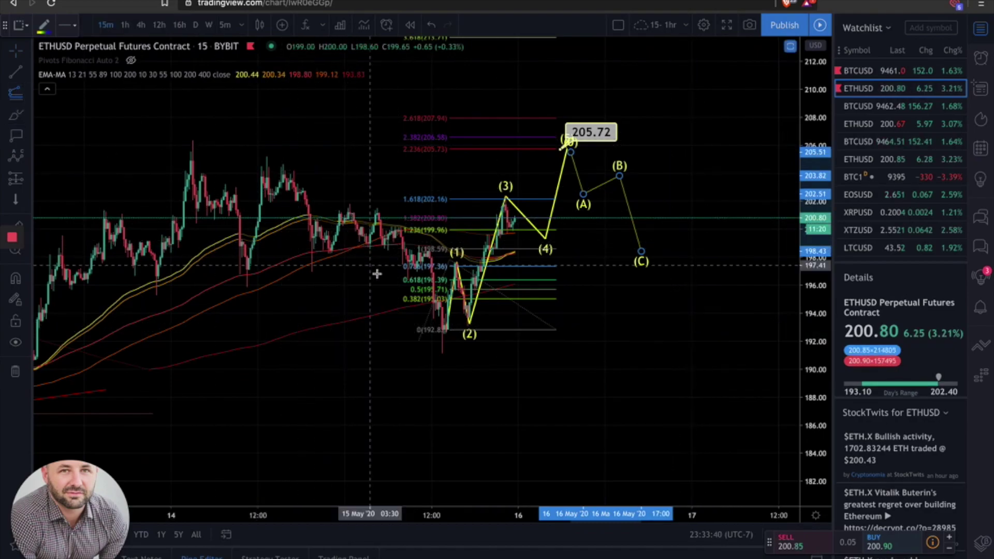
click(409, 333)
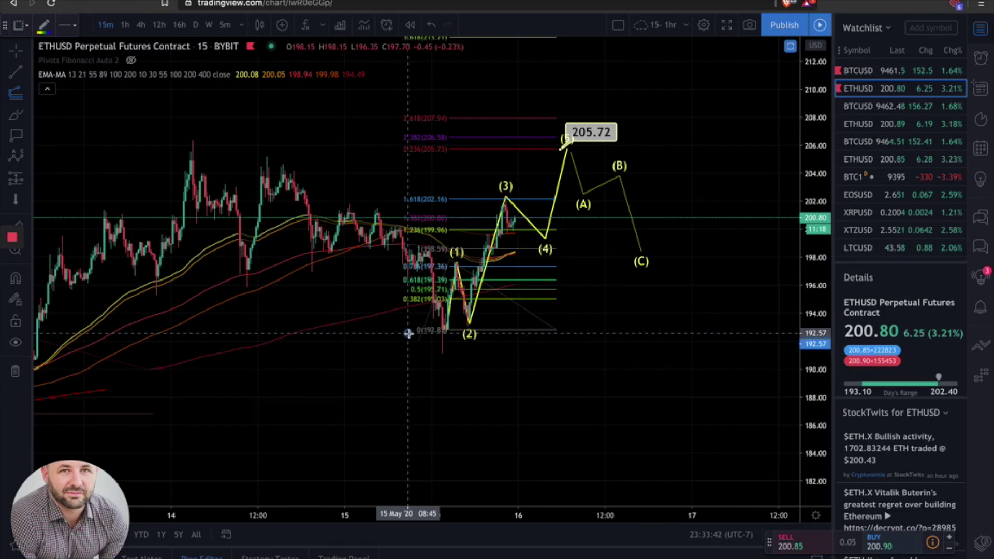
click(526, 148)
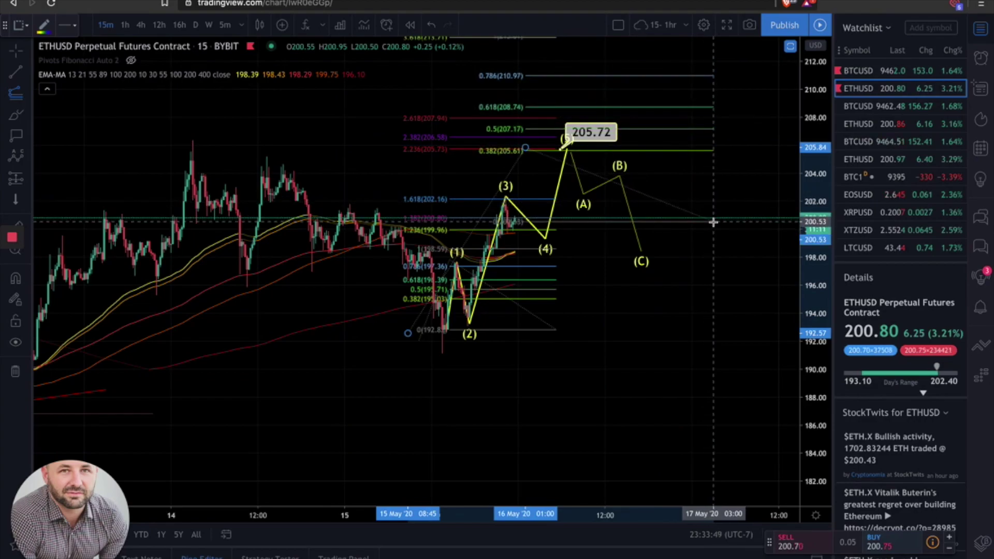
click(713, 221)
Step: Shift the second anchor of the larger Fib extension forward in time on 16 May, to about 205.73
scroll(714, 223, down, 2)
scroll(712, 207, down, 3)
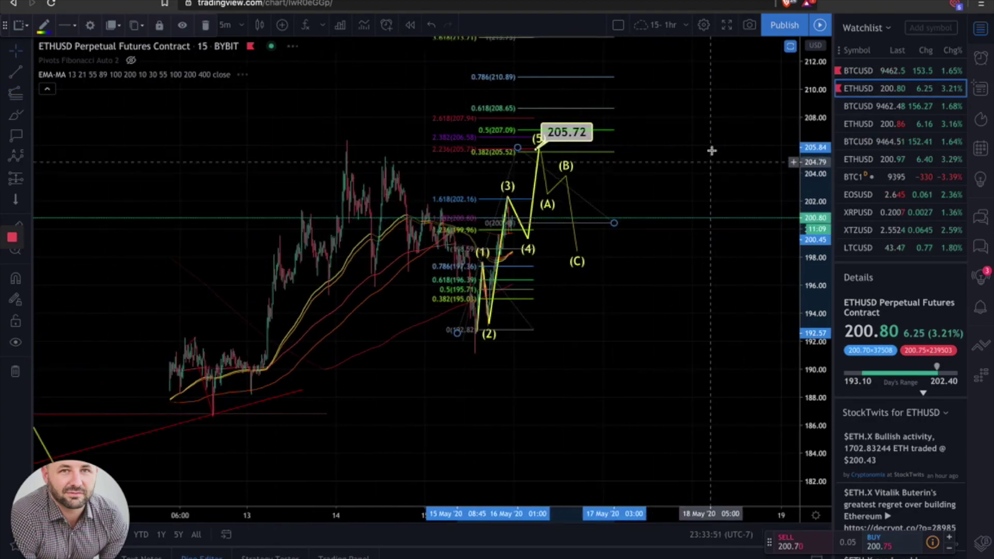
drag(801, 253, 781, 344)
drag(522, 229, 559, 225)
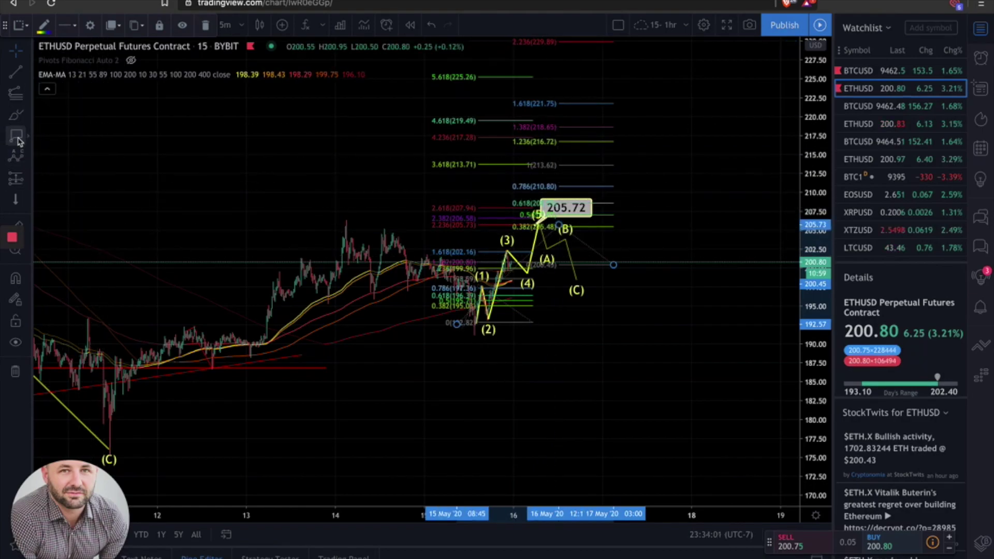
Step: Draw a larger Elliott impulse wave from the 15 May low at 191.32 through about 206.51, 200.82, 221.78, 215.86 and 230
click(21, 160)
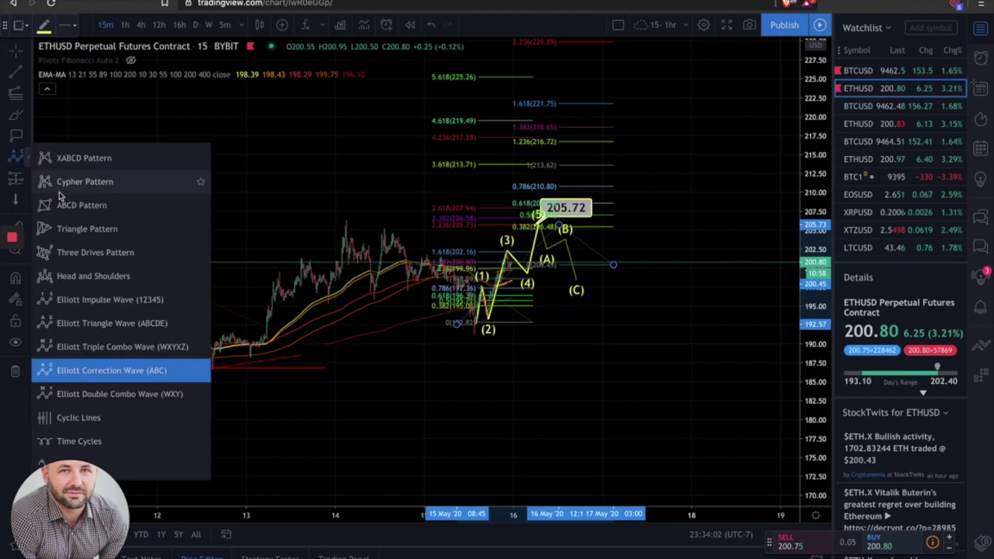
click(113, 299)
click(474, 334)
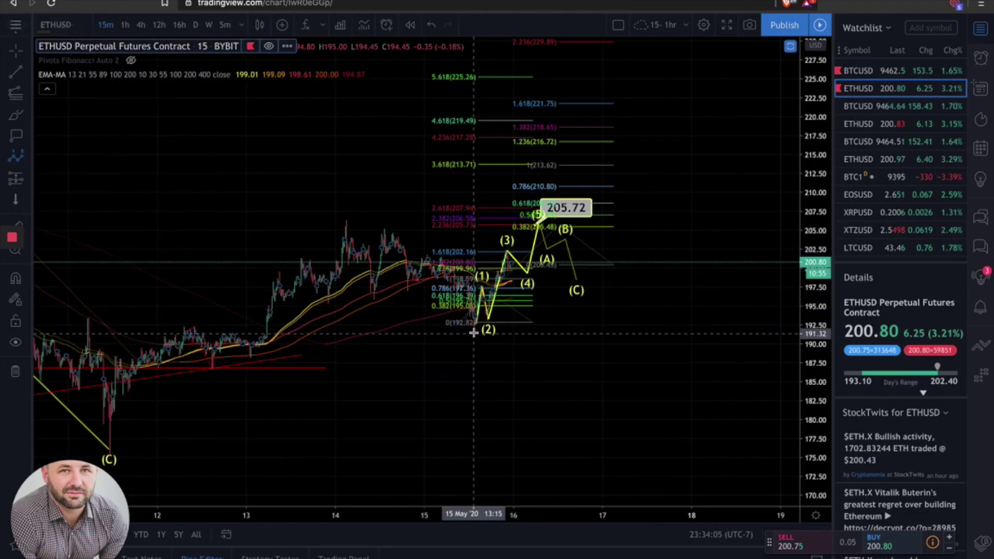
click(540, 218)
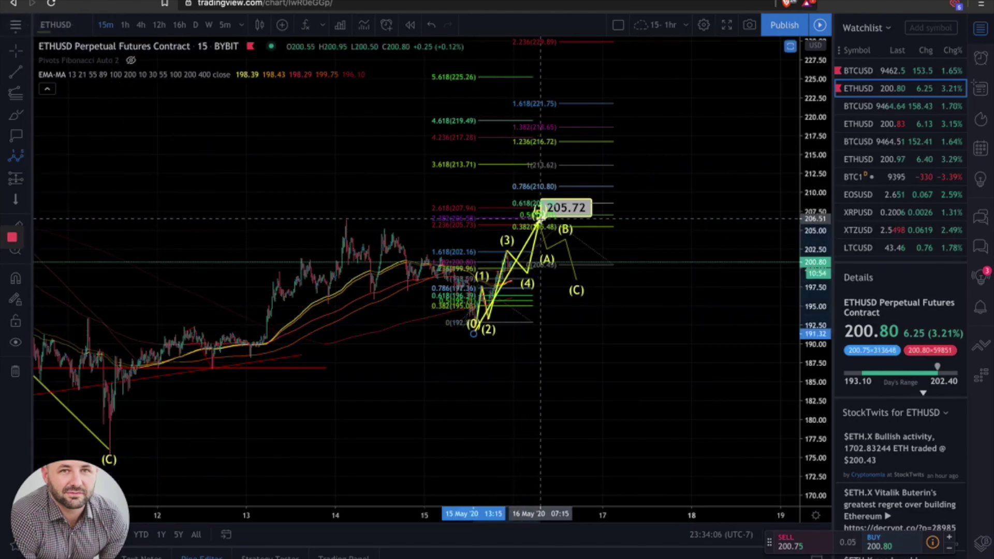
click(605, 262)
click(649, 104)
click(691, 147)
click(720, 44)
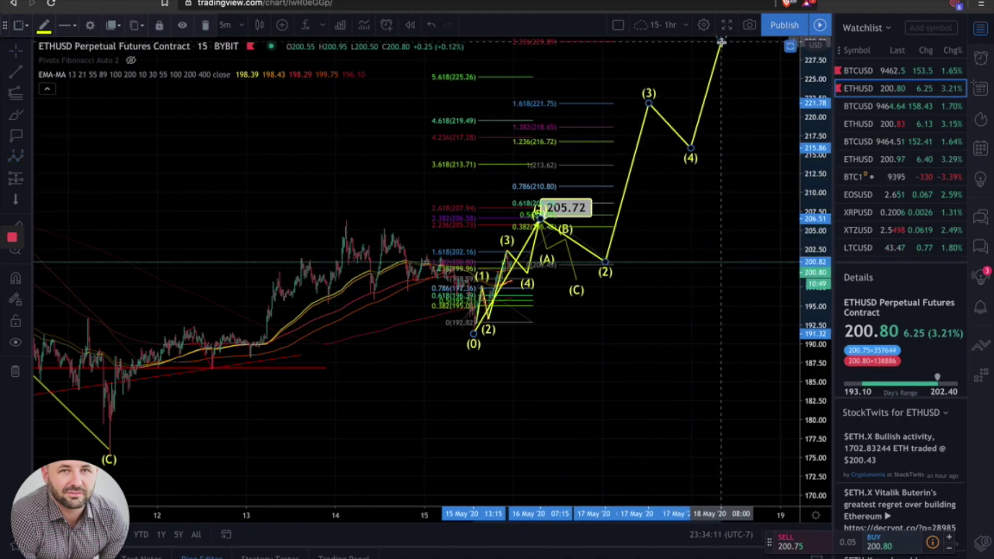
Step: Raise the larger impulse wave's point (3) to the 2.236 level at 229.89 and point (5) to the 3.618 level near 248
drag(750, 68, 695, 131)
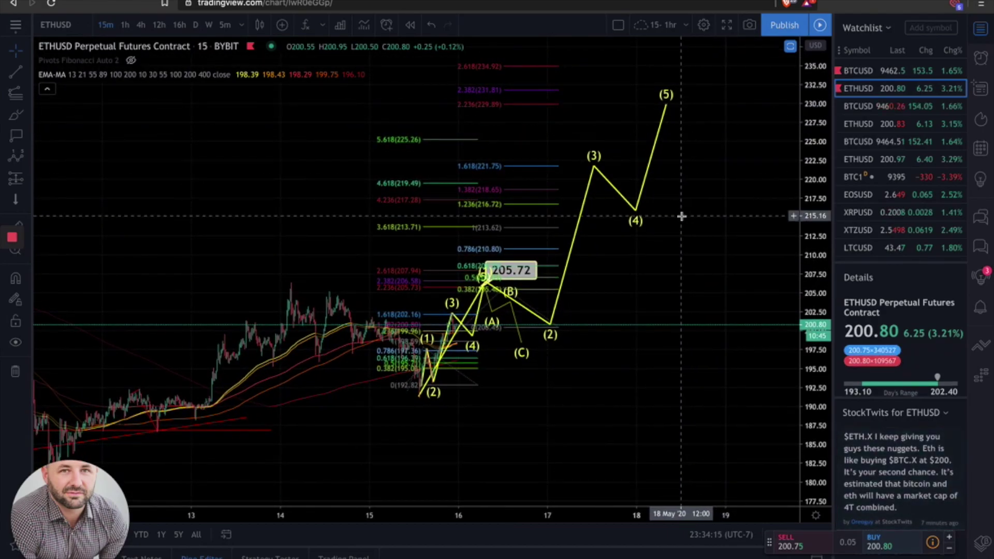
scroll(681, 215, down, 3)
scroll(661, 218, down, 1)
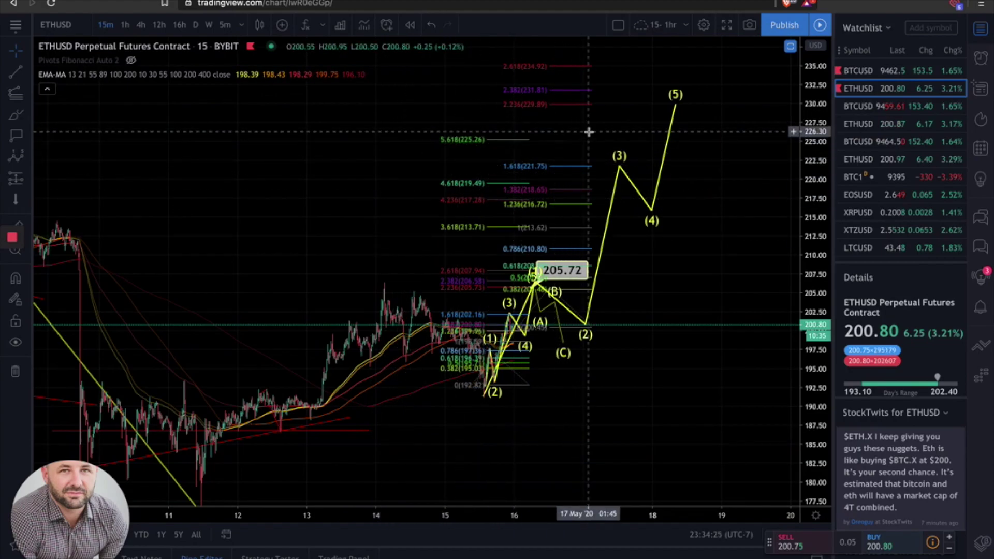
mouse_move(620, 165)
mouse_down()
mouse_move(629, 104)
mouse_move(679, 124)
mouse_move(674, 151)
mouse_move(688, 212)
mouse_move(673, 100)
mouse_move(681, 69)
mouse_up()
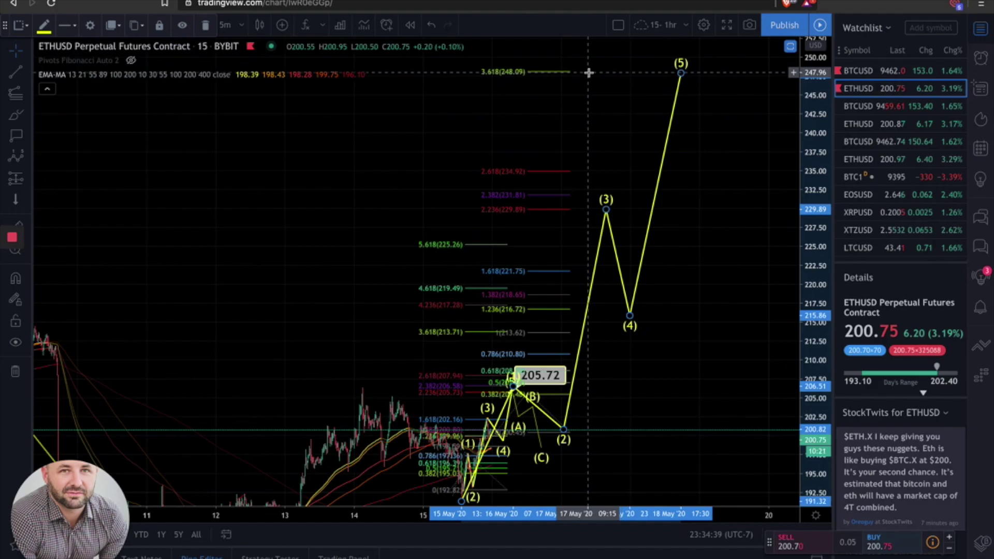
Step: Examine the larger 15-minute impulse wave's points (3) and (5) against the 2.236 and 3.618 Fib extension levels
scroll(679, 412, down, 1)
mouse_move(679, 413)
mouse_down()
mouse_move(670, 295)
mouse_move(661, 309)
mouse_up()
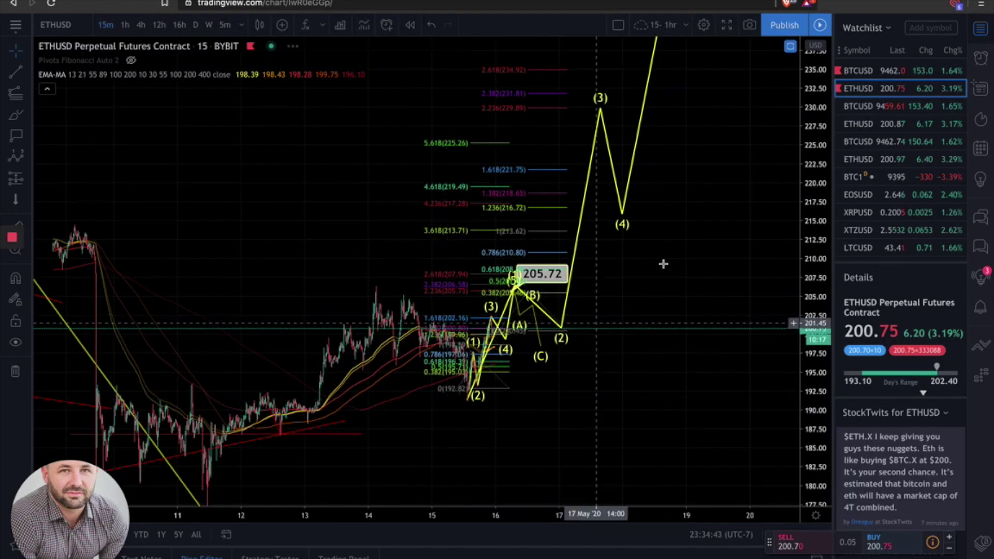
drag(688, 229, 670, 271)
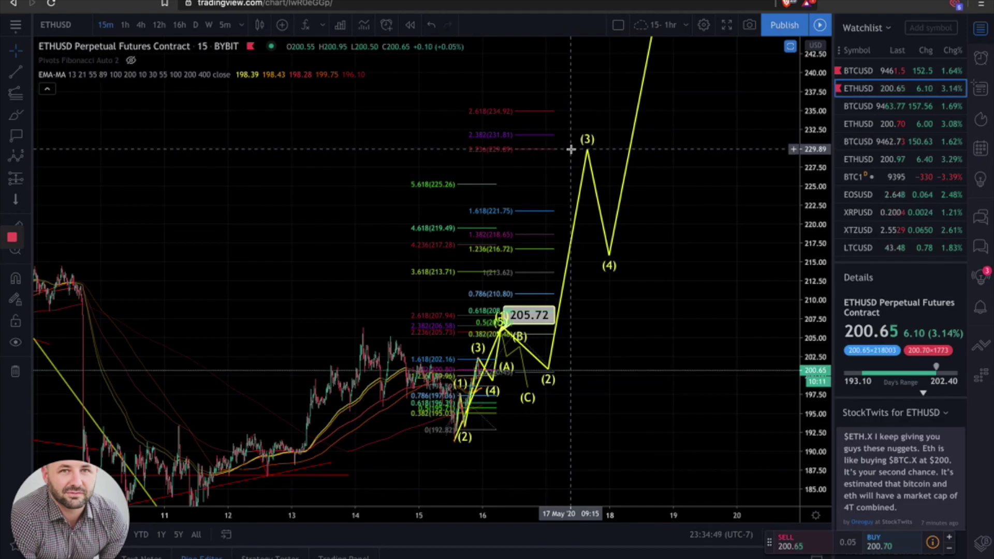
drag(584, 114, 564, 182)
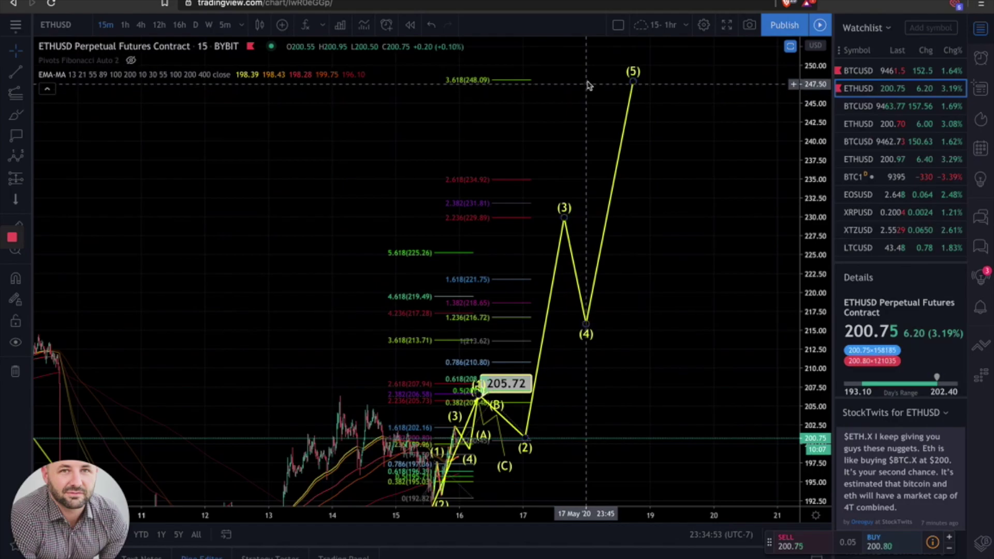
Step: Switch to the 4-hour ETHUSD chart and examine the wave (5) target at 250.76 and the Fib levels above it
key(ctrl+Tab)
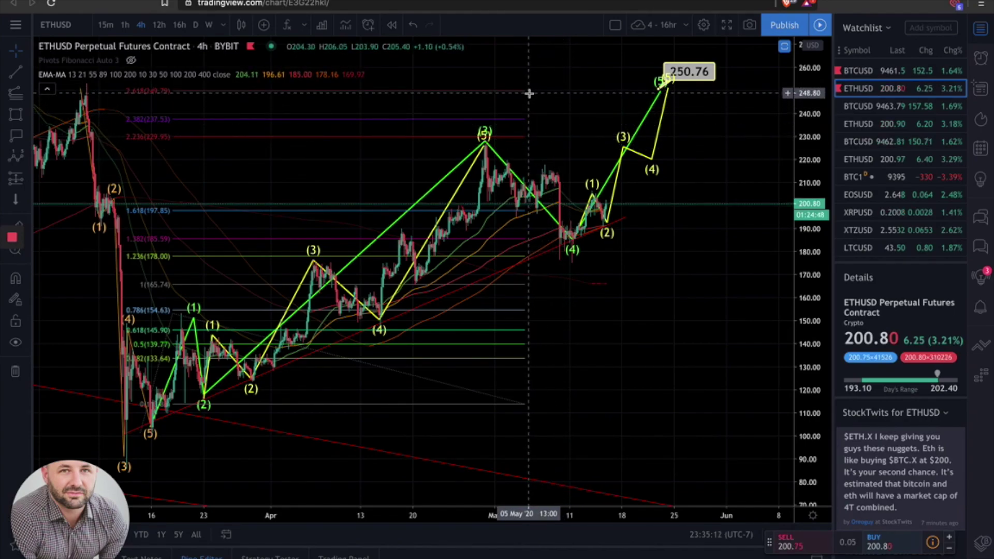
scroll(528, 129, down, 3)
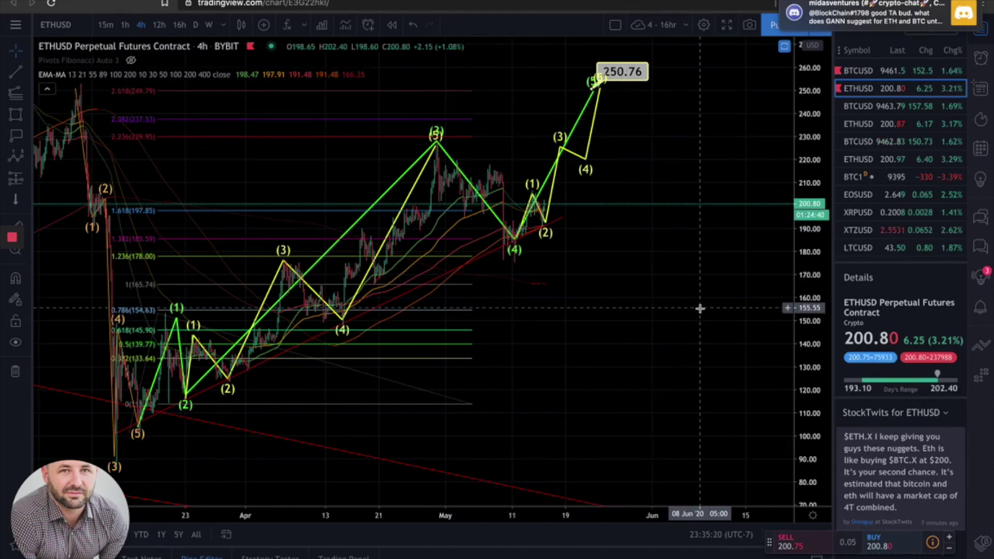
scroll(700, 309, down, 5)
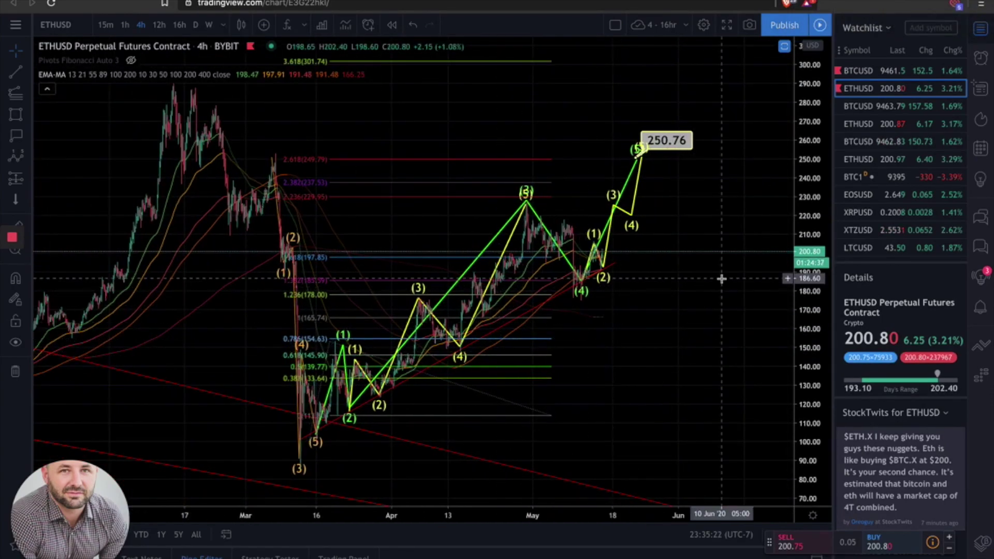
scroll(425, 376, down, 3)
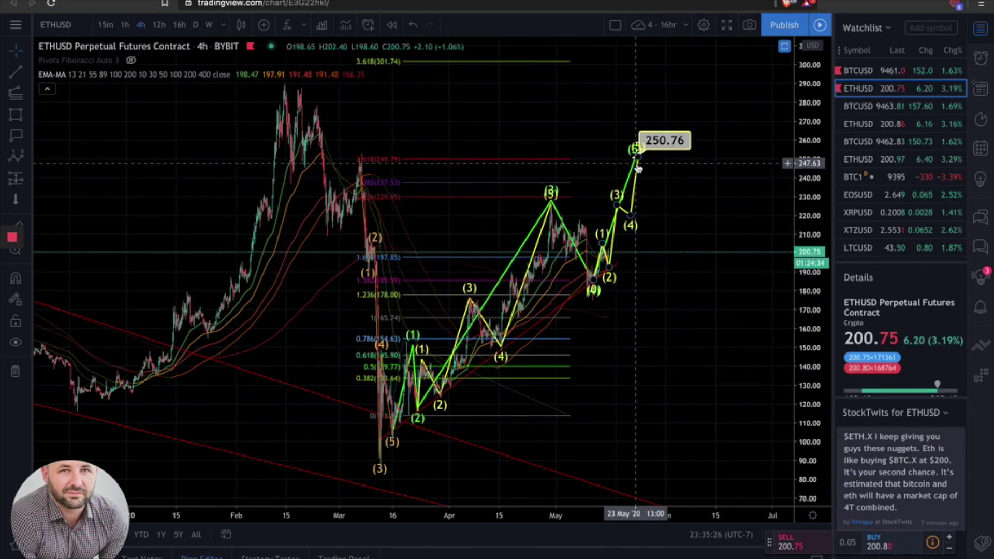
drag(646, 169, 565, 159)
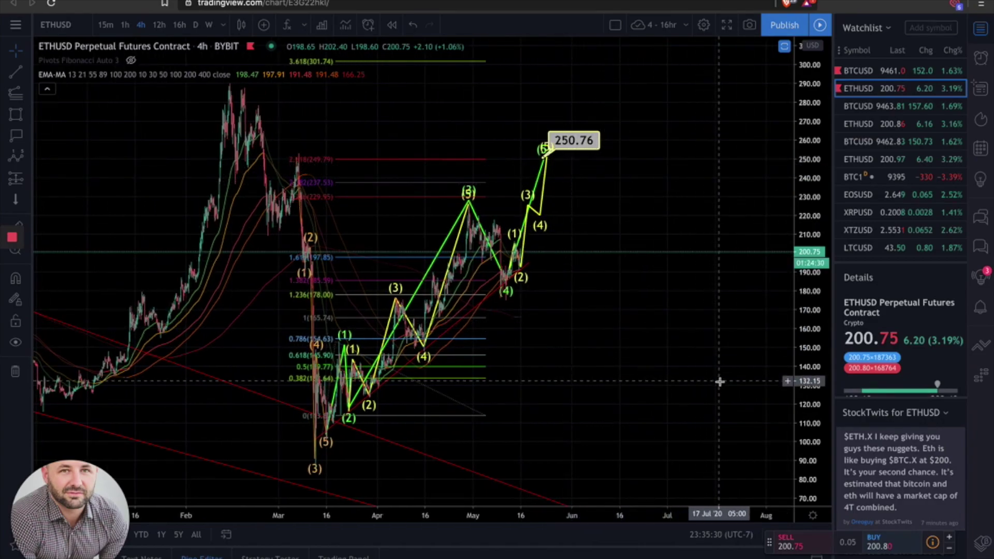
scroll(720, 382, down, 2)
scroll(722, 378, down, 4)
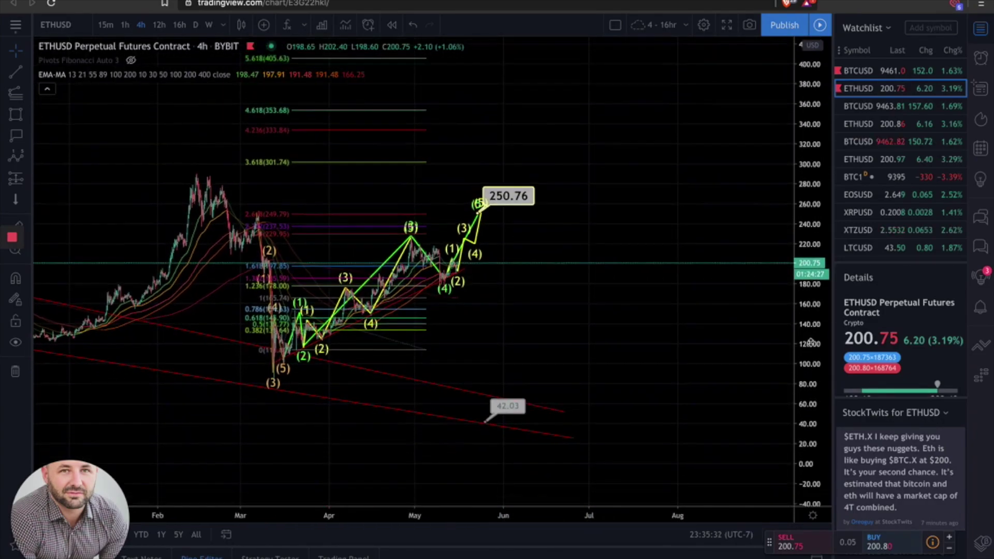
drag(694, 344, 600, 372)
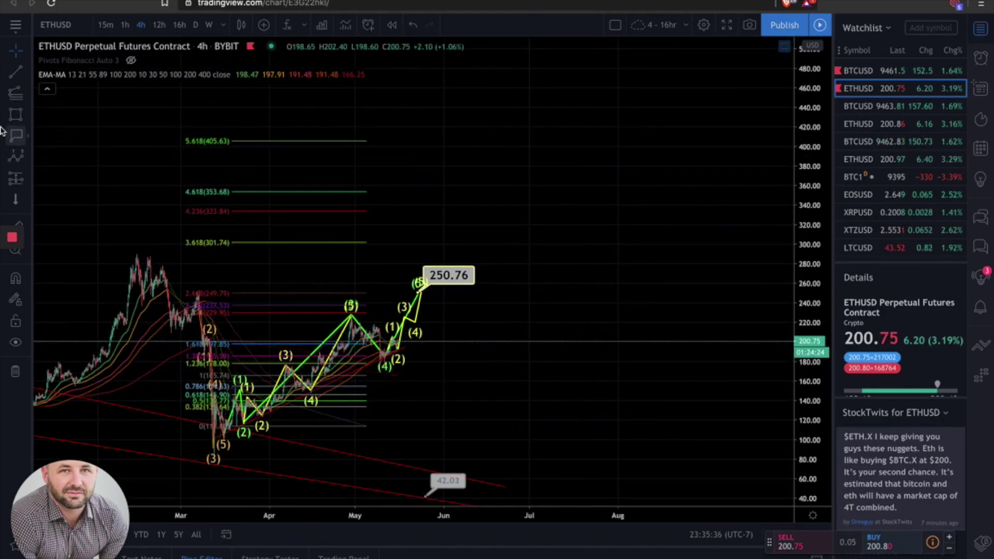
Step: Try a trend-based Fib extension on the 4-hour chart from about 104.99 through 252.90 to 165.36, check its upper levels, and delete it
click(11, 97)
click(223, 435)
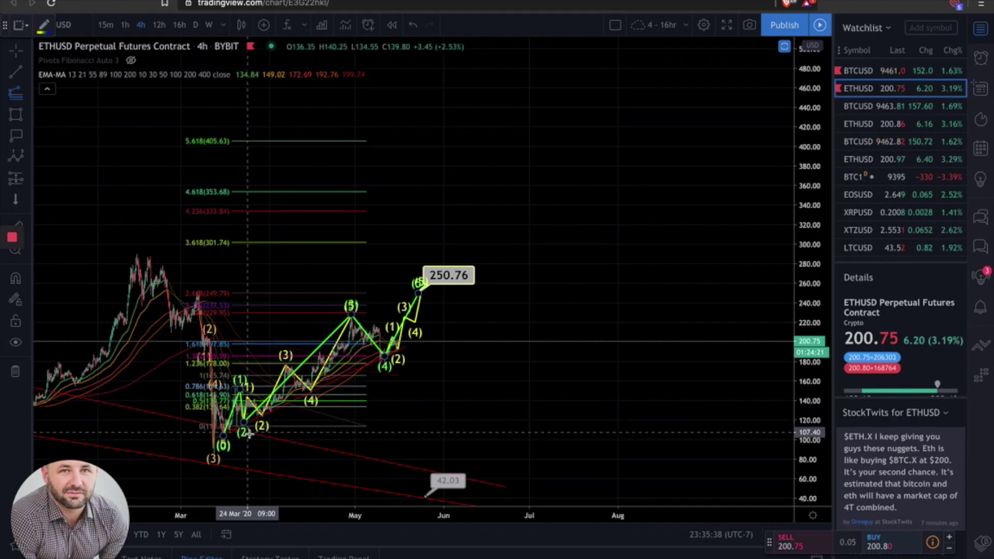
click(408, 290)
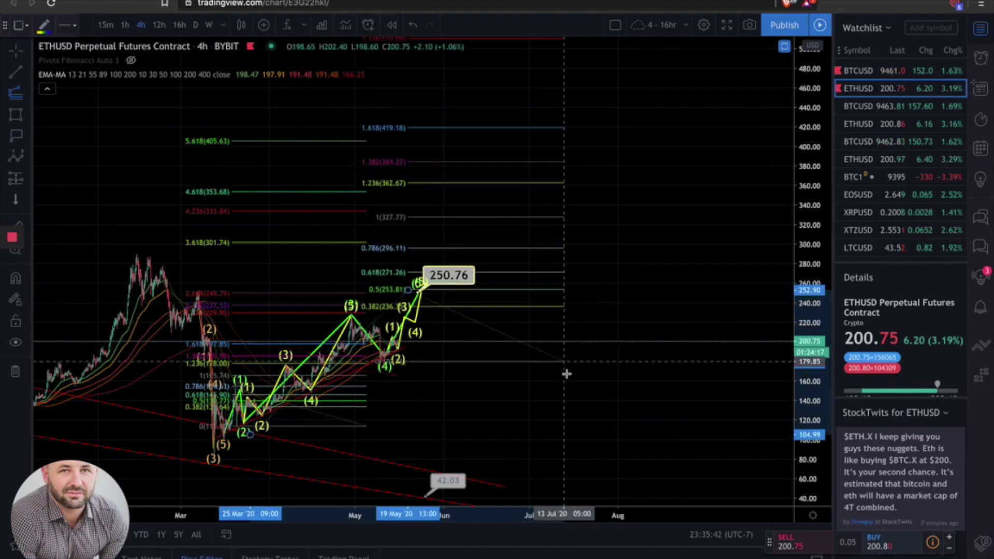
click(584, 376)
drag(689, 202, 676, 248)
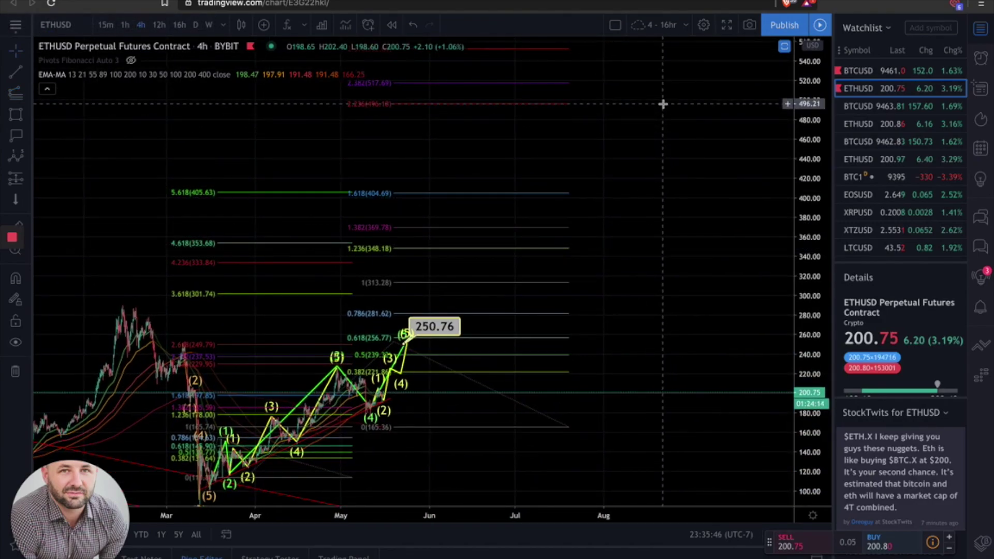
drag(654, 340, 628, 297)
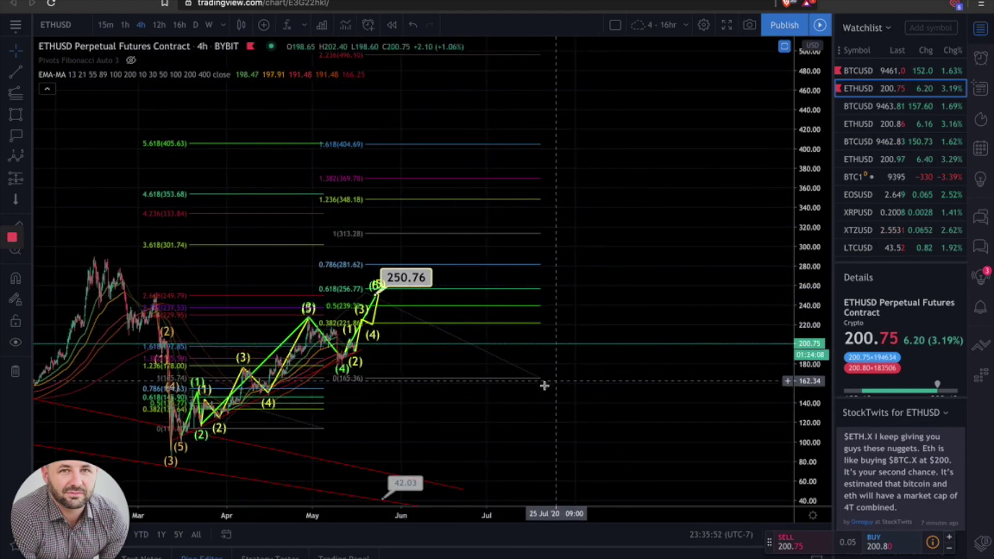
drag(541, 379, 538, 379)
key(Delete)
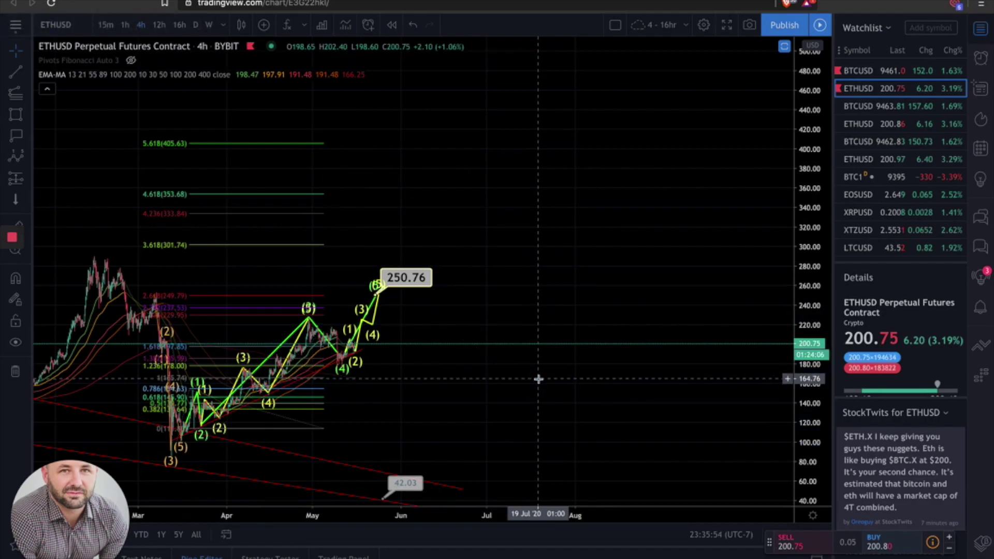
Step: Switch to the 15-minute ETHUSD chart and examine the projected impulse wave to point (5) against the preceding price action
scroll(538, 379, up, 3)
key(ctrl+Tab)
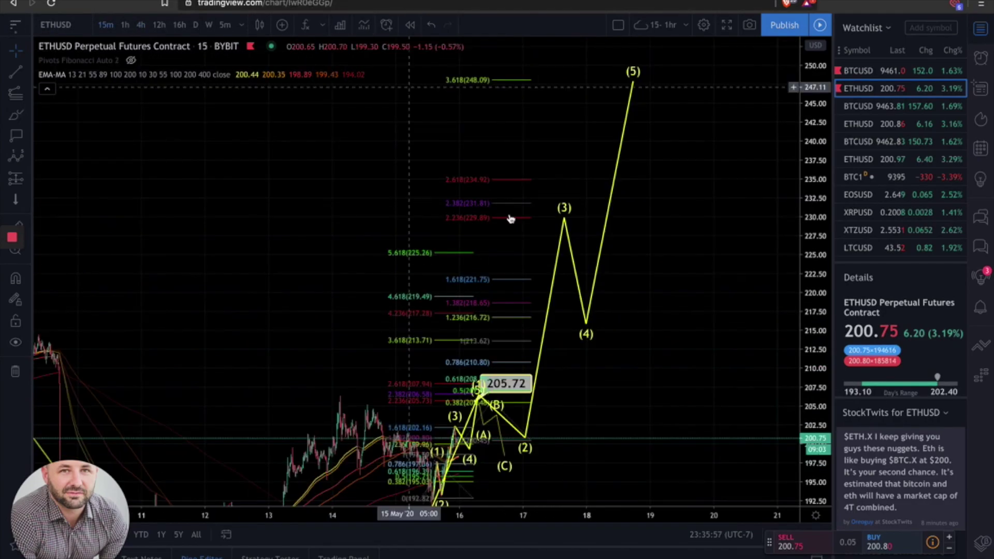
drag(624, 353, 645, 268)
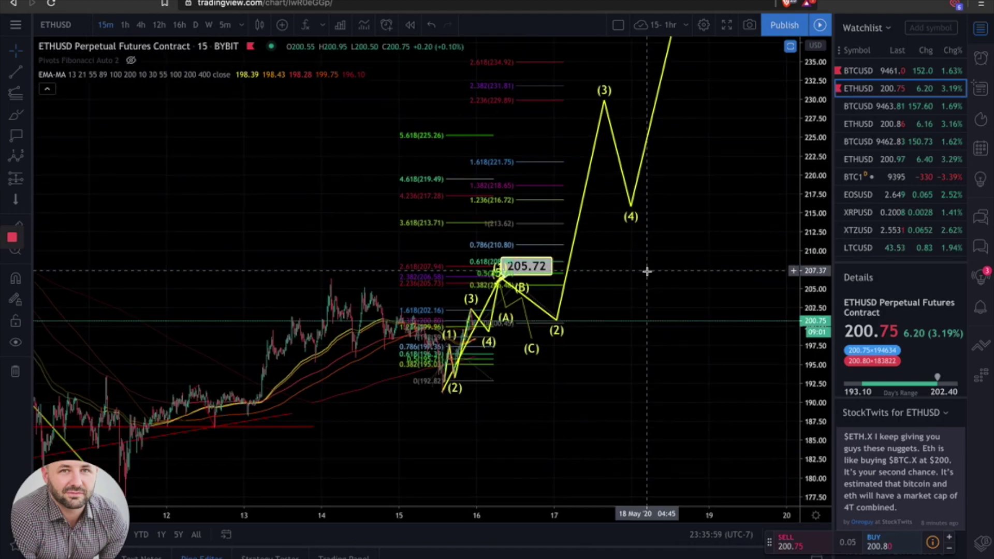
scroll(646, 268, down, 3)
drag(801, 202, 806, 291)
scroll(648, 352, up, 2)
scroll(650, 357, up, 2)
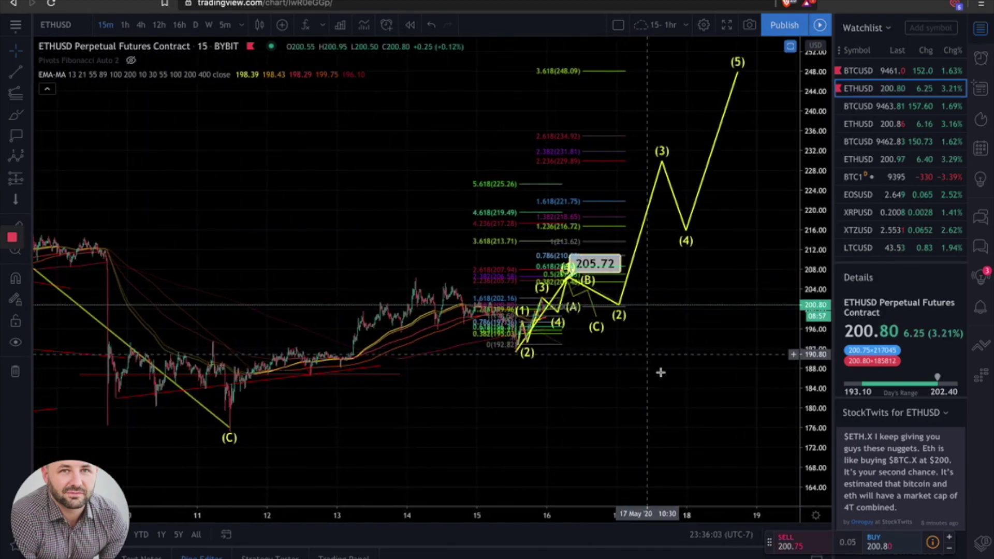
scroll(685, 409, up, 3)
scroll(688, 406, up, 1)
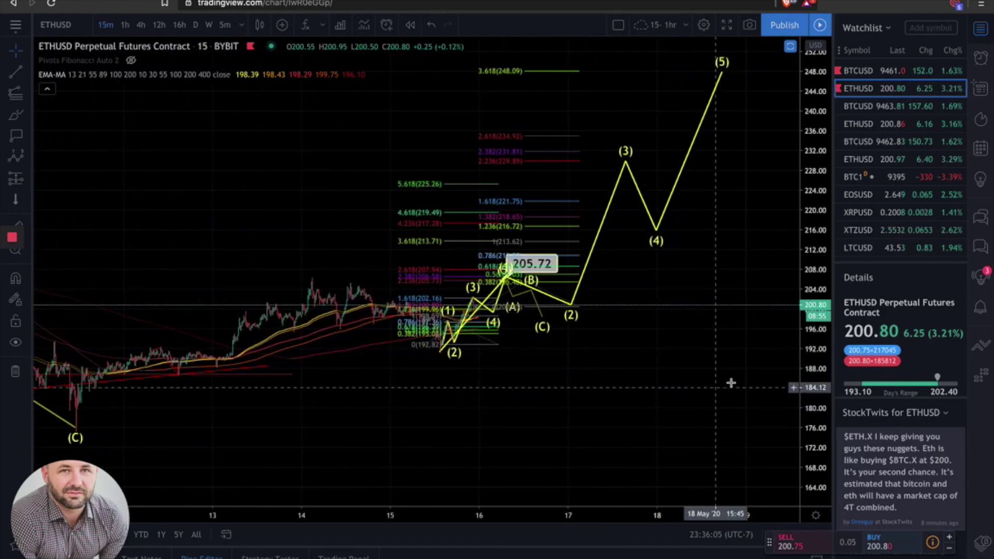
scroll(528, 377, down, 2)
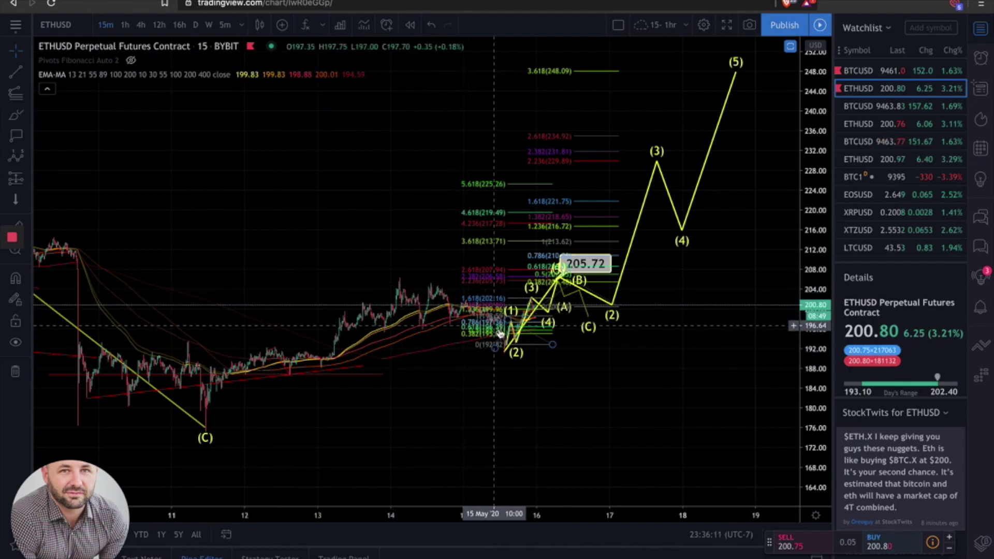
scroll(472, 364, down, 3)
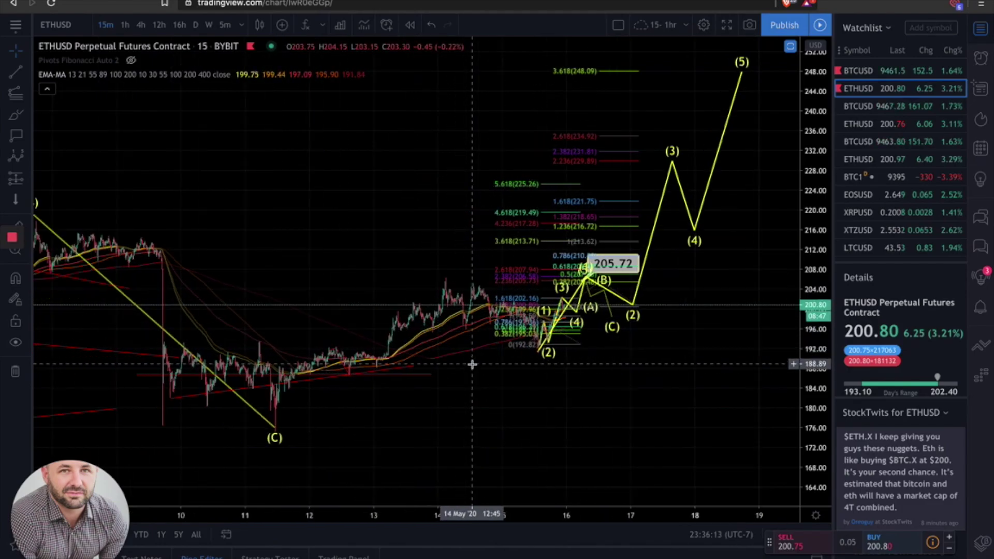
Step: Move point (C) of the existing correction wave from the 11 May low to the 9 May low at about 177.80
drag(810, 375, 821, 291)
drag(730, 388, 735, 266)
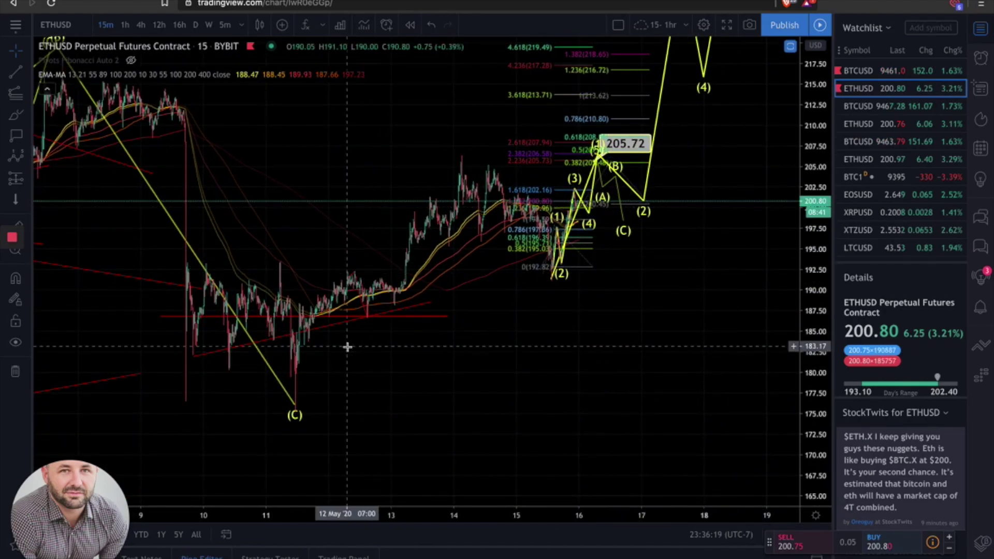
scroll(347, 347, up, 2)
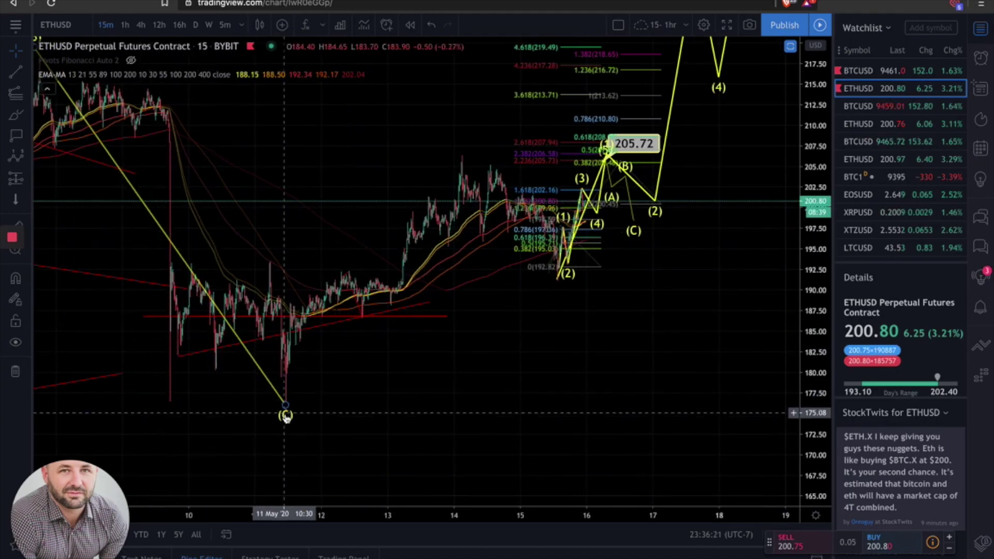
mouse_move(285, 408)
mouse_down()
mouse_move(177, 401)
mouse_move(277, 393)
mouse_move(163, 391)
mouse_up()
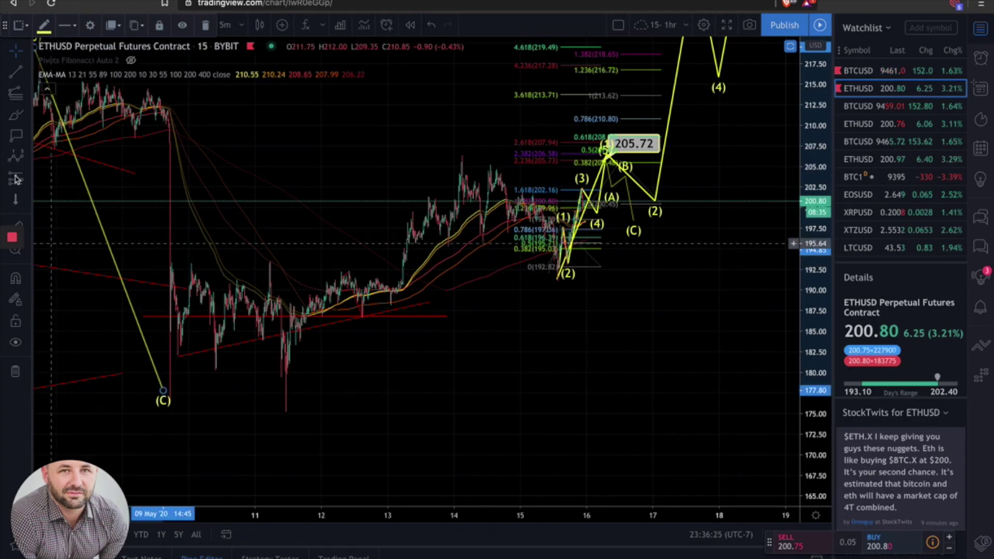
Step: Draw an Elliott double combo wave (WXY) from the 9 May low at about 176.37 through 192.92 and 175.15 to 205.88
click(27, 161)
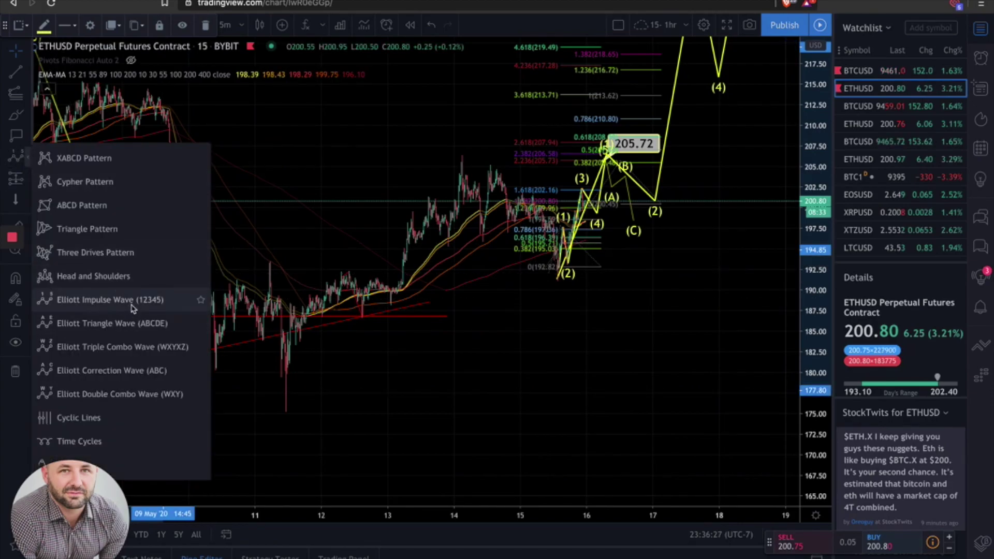
click(138, 393)
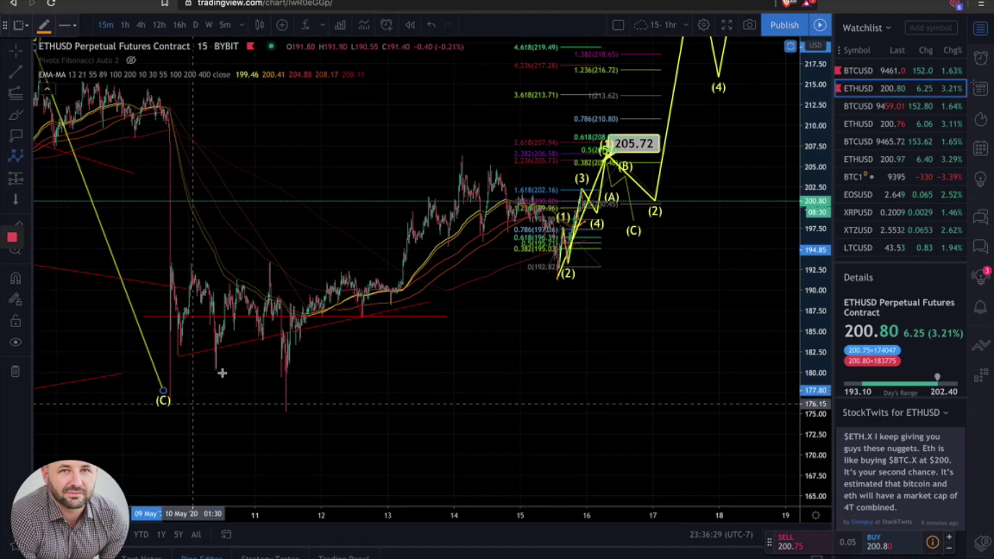
click(191, 266)
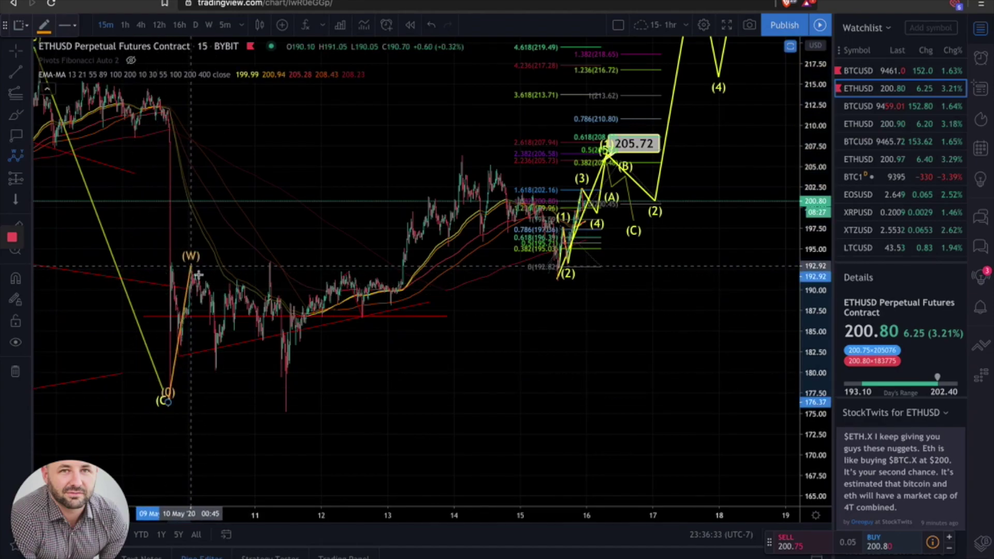
click(290, 412)
click(444, 159)
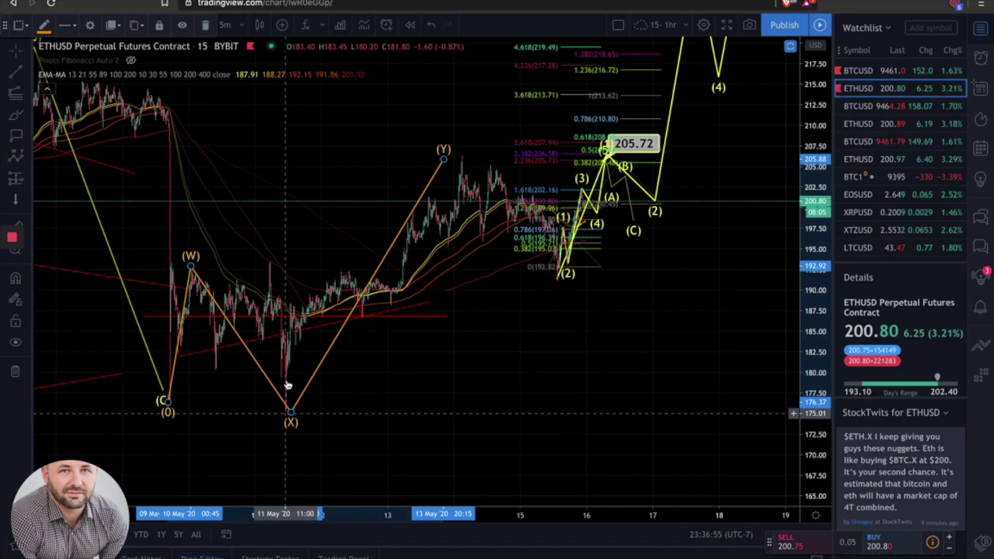
Step: Lower point (Y) of the double combo wave to about 190 on 12 May, and delete the whole wave
scroll(290, 355, up, 5)
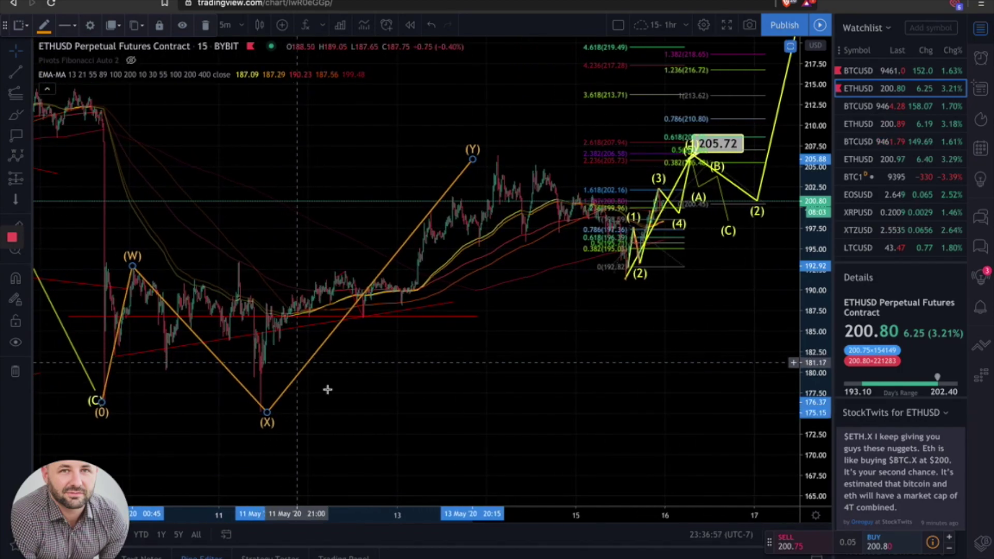
scroll(279, 400, up, 3)
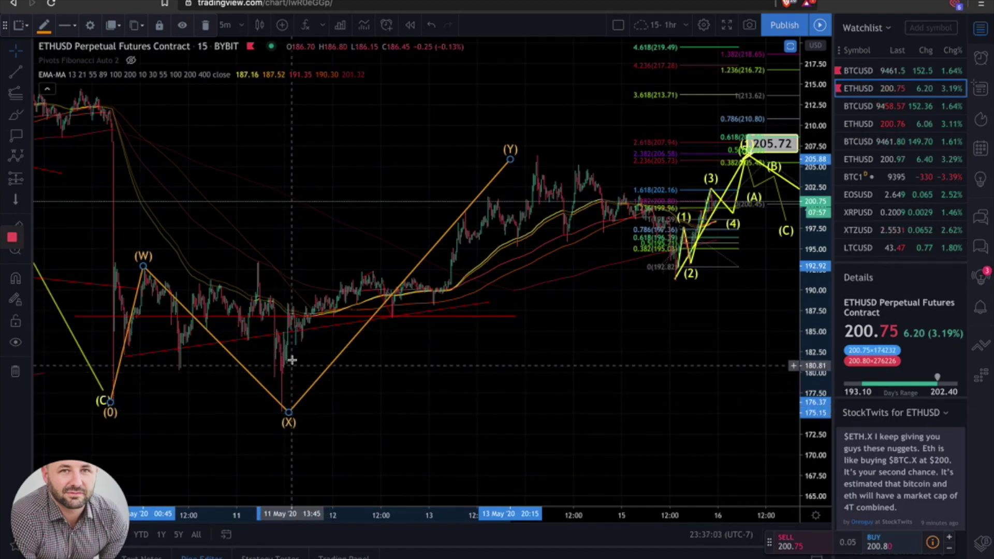
scroll(288, 415, up, 2)
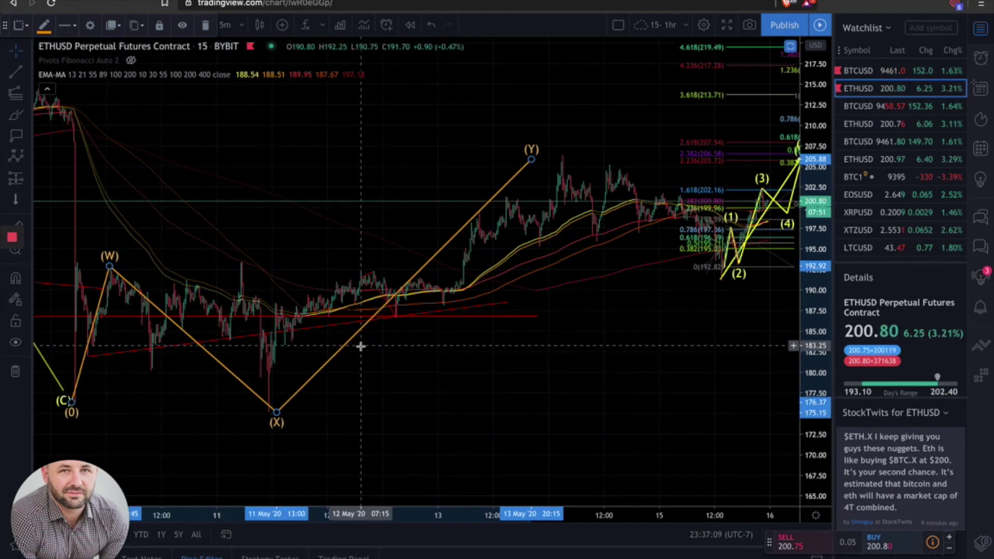
mouse_move(532, 160)
mouse_down()
mouse_move(392, 240)
mouse_move(332, 289)
mouse_up()
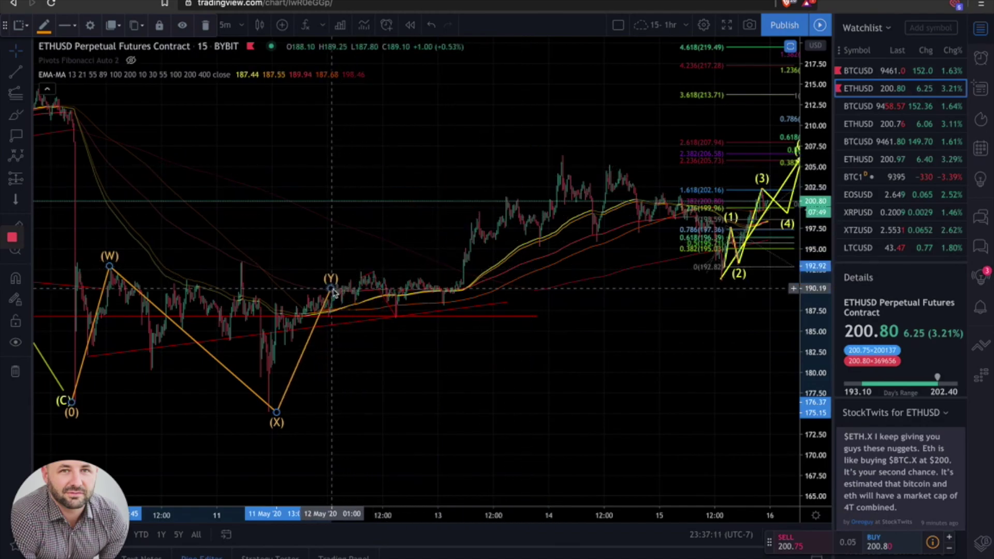
key(Delete)
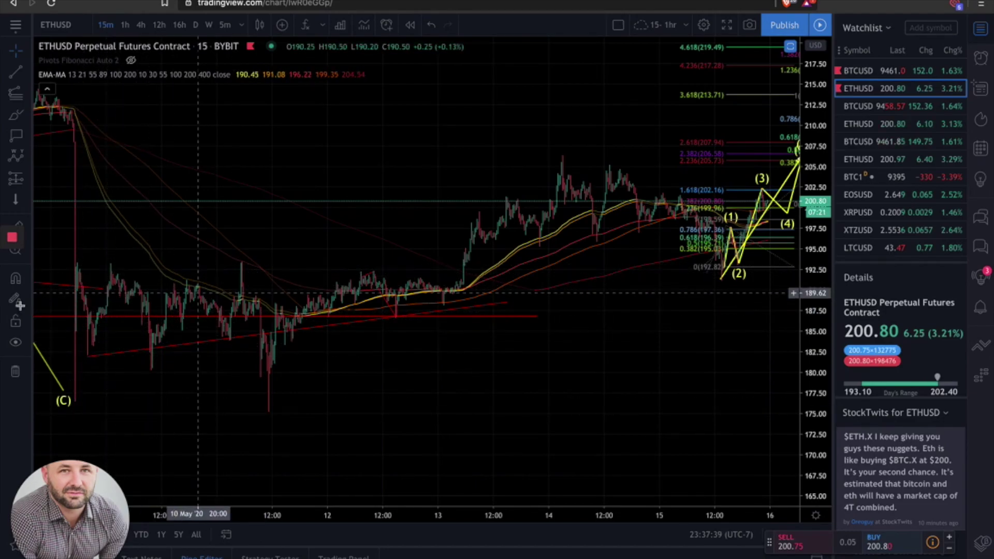
click(27, 153)
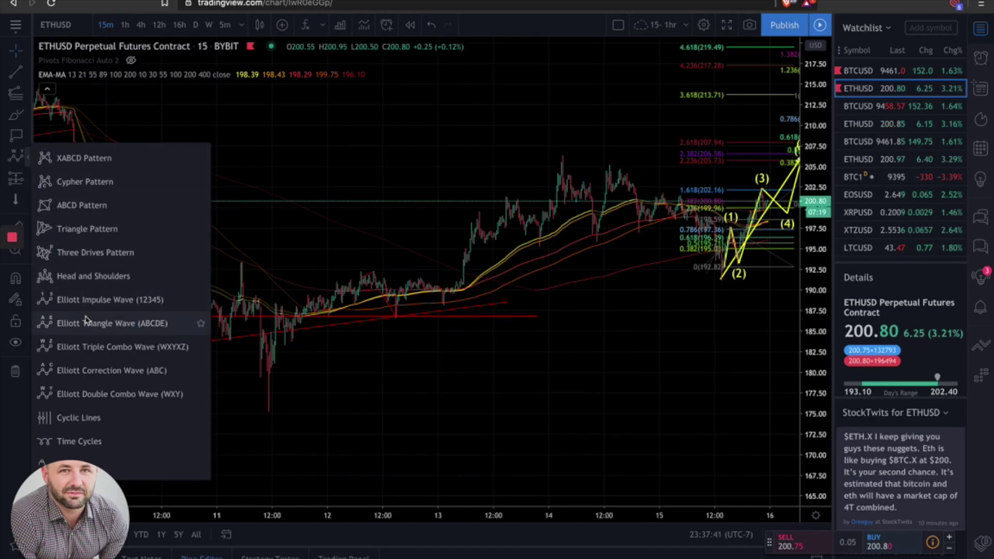
click(93, 371)
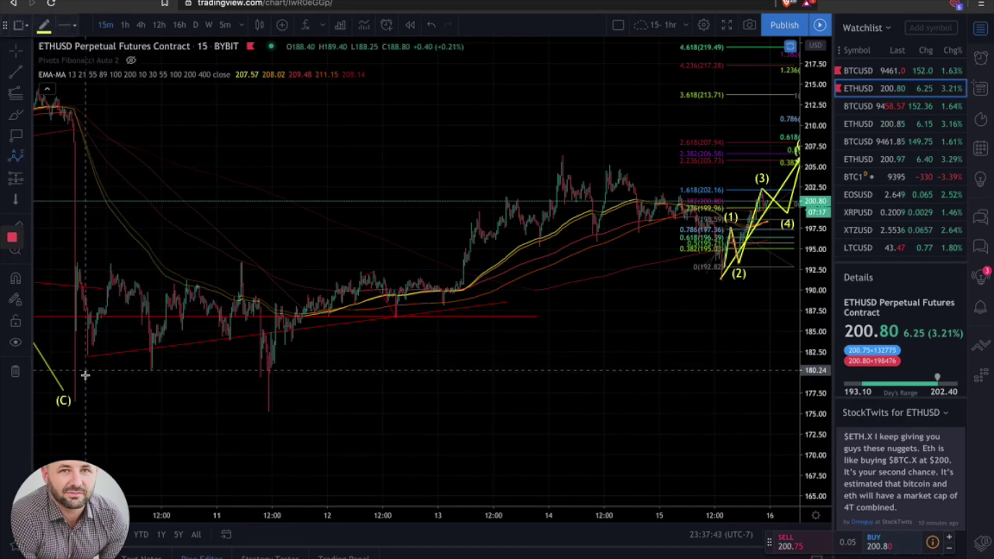
click(89, 350)
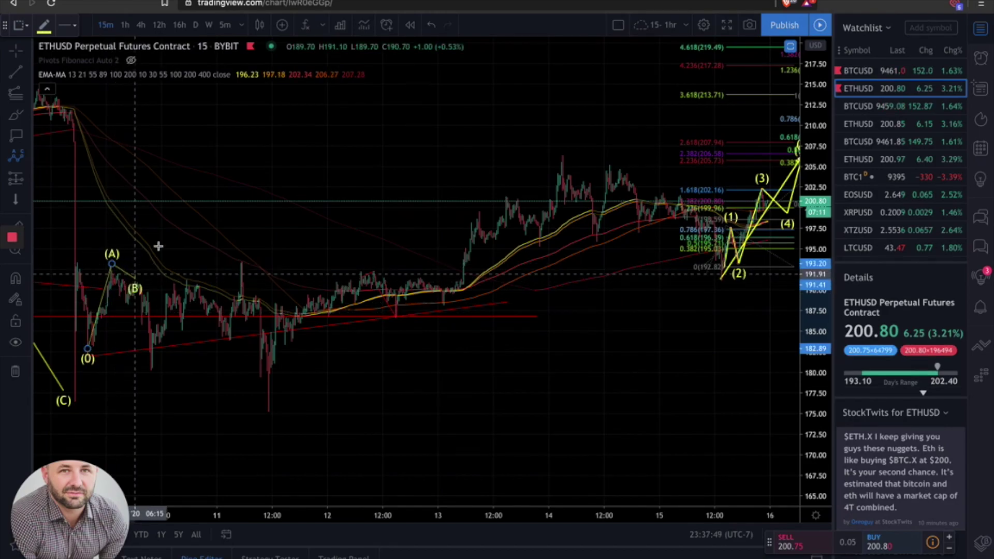
key(Escape)
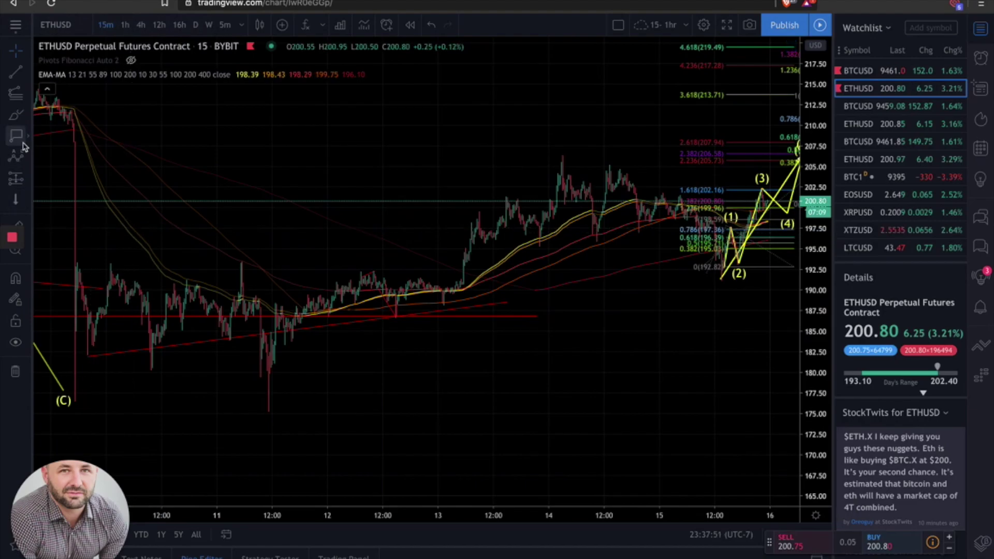
click(84, 330)
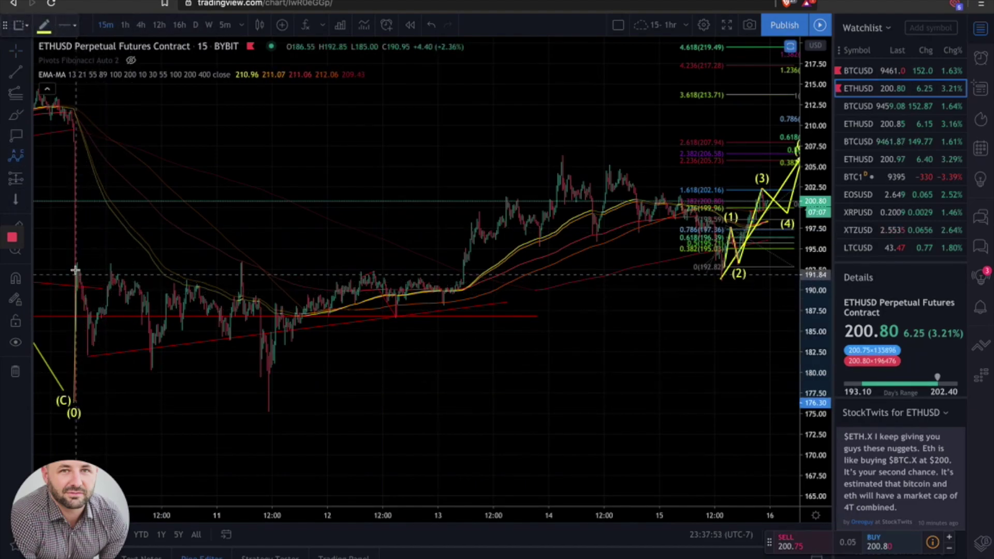
click(112, 267)
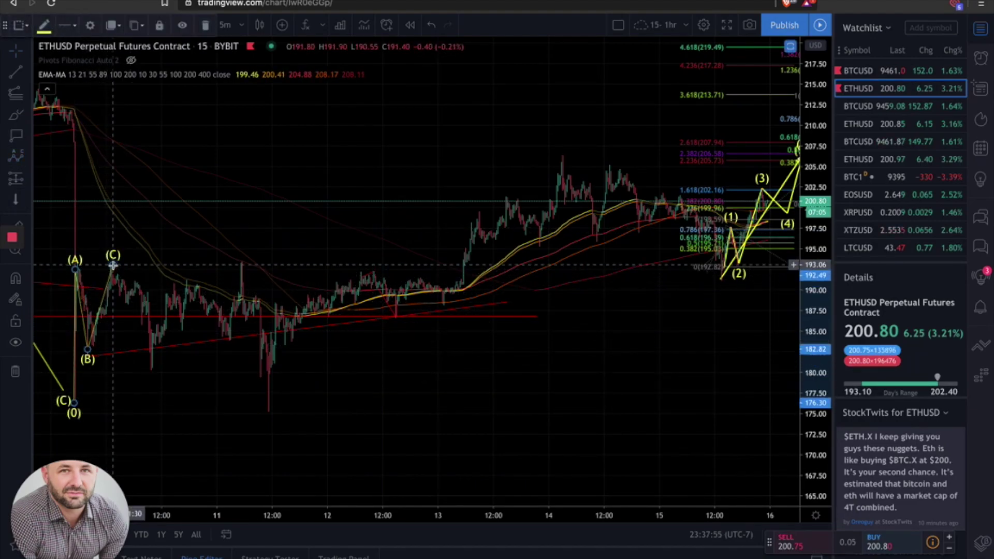
key(super+z)
Step: Draw an Elliott correction wave (ABC) from the 9 May low at about 176.37 through 193.13 and 182.31 to 192.63
click(18, 161)
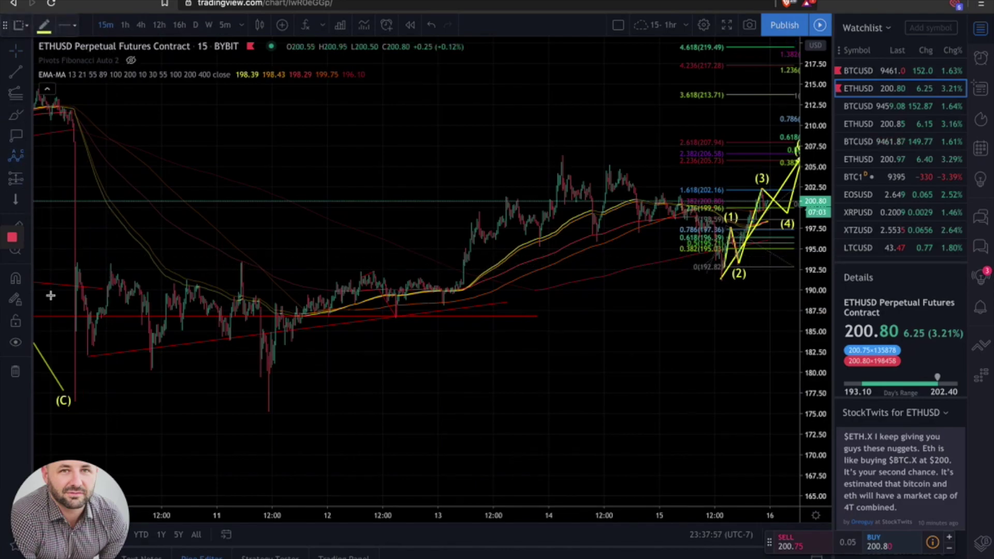
click(72, 402)
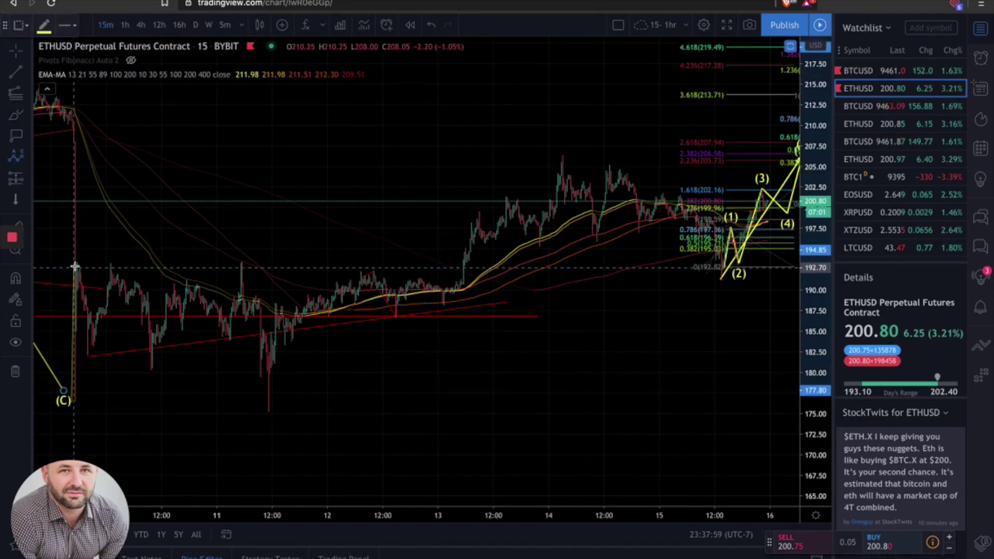
click(76, 265)
click(91, 353)
click(113, 267)
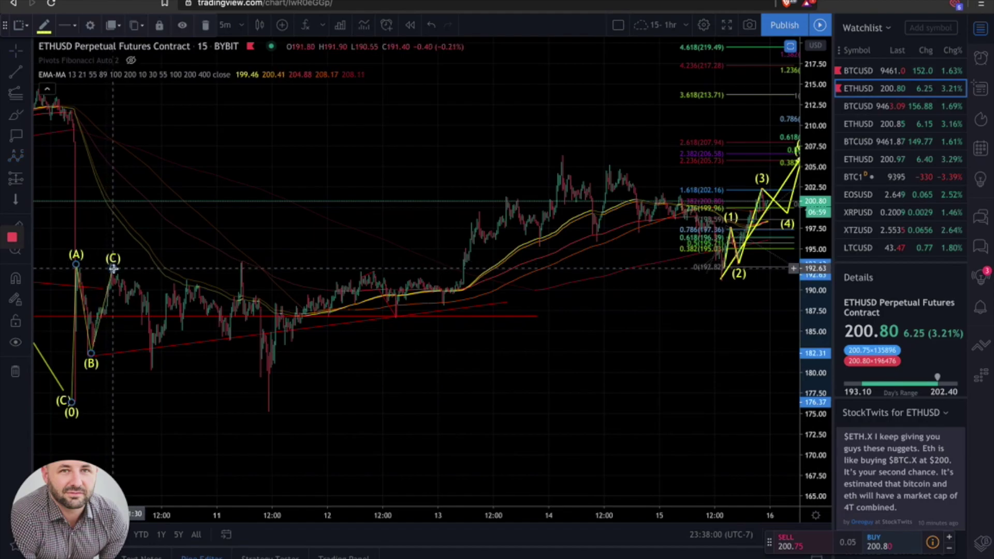
Step: Draw an Elliott correction wave (ABC) from the previous wave's (C) at about 192.77 through 180.52 and 193.13 to 175.87
click(18, 162)
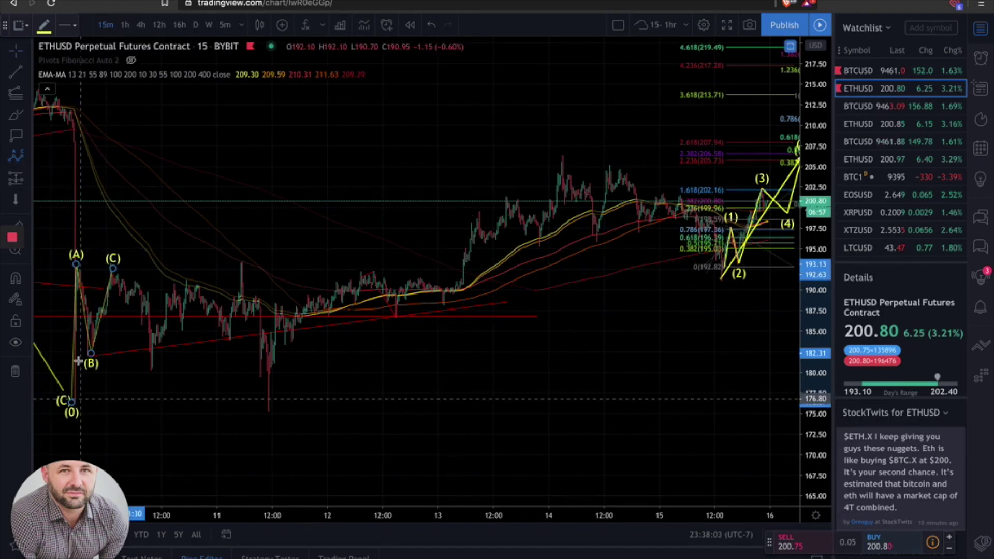
click(154, 369)
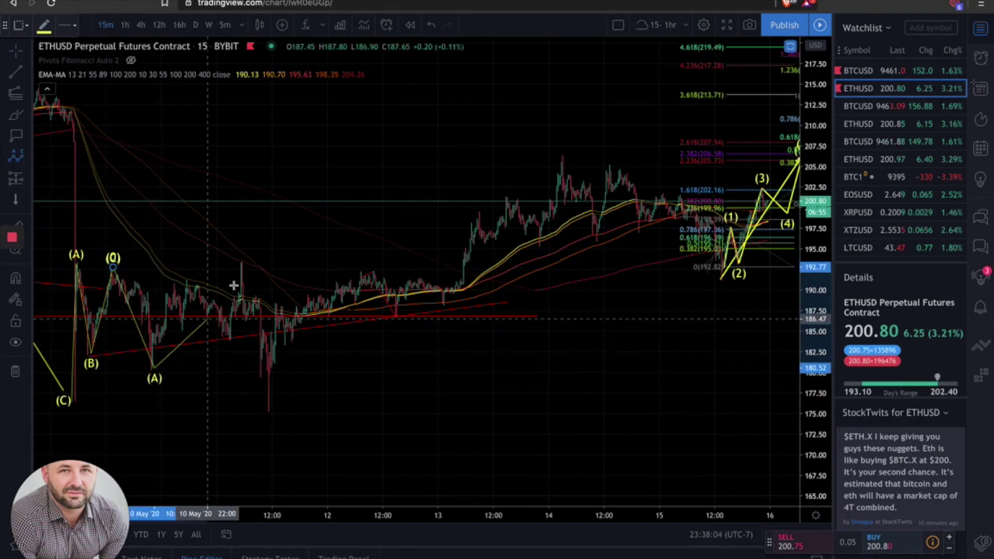
click(240, 265)
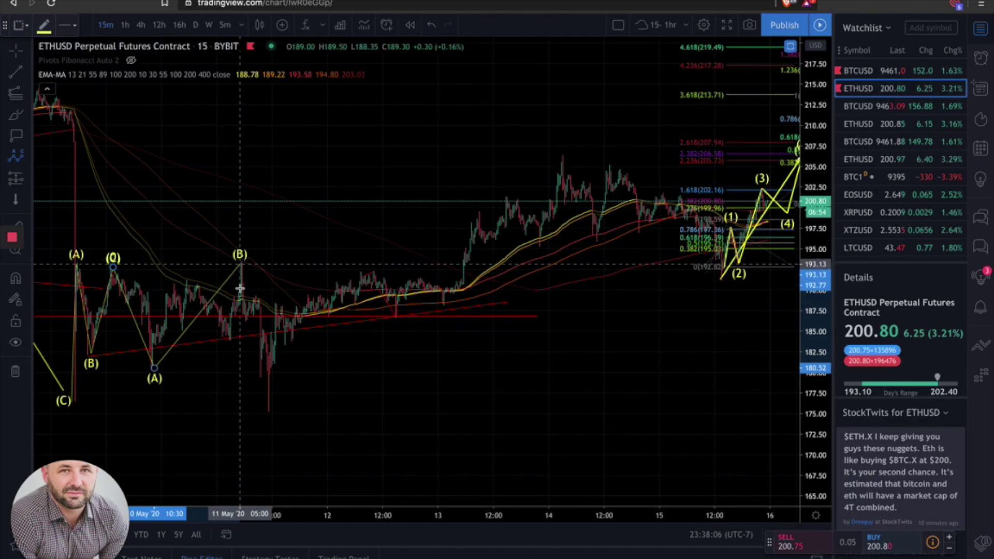
click(267, 407)
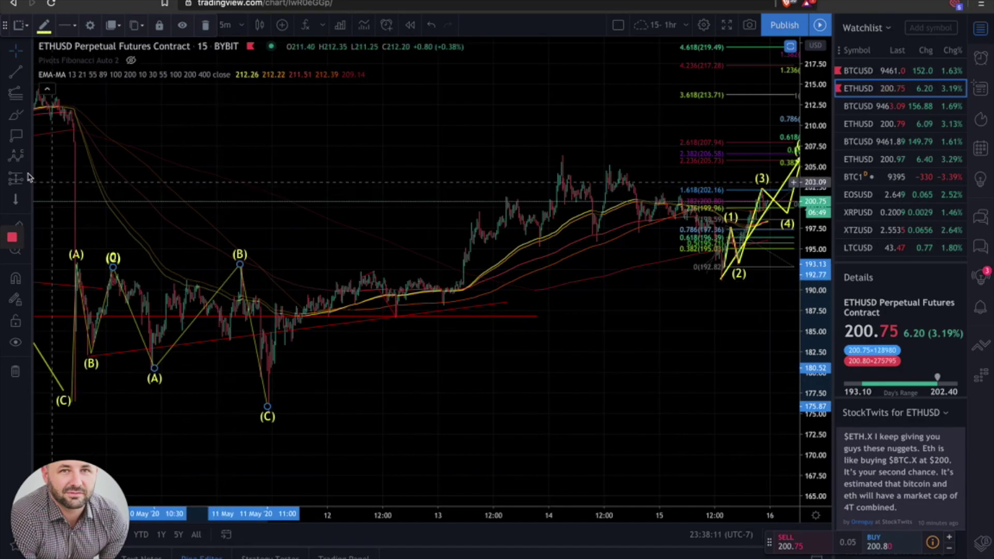
Step: Draw an Elliott correction wave (ABC) from the 11 May low at about 175.22 through 183.89 and 181.31 to 187.76
click(70, 198)
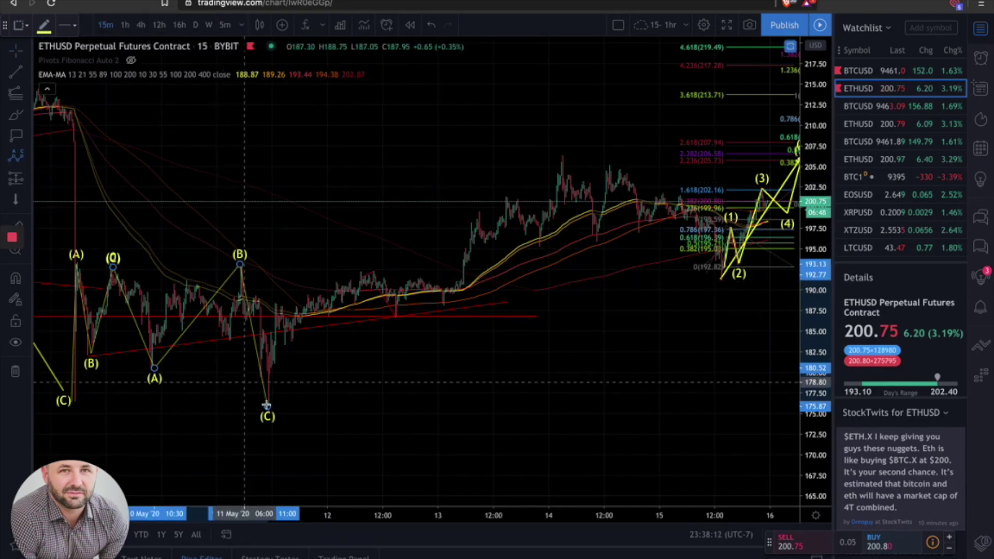
click(265, 340)
click(274, 363)
click(281, 309)
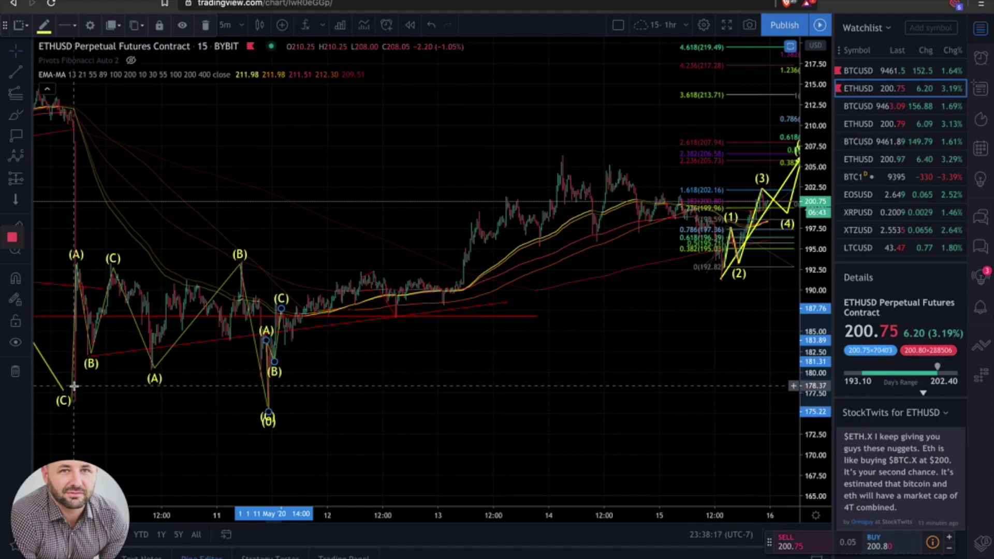
Step: Draw an Elliott double combo wave (WXY) from the 9 May low at about 175.15 through 192.99 and 175.15 to 187.69
click(23, 165)
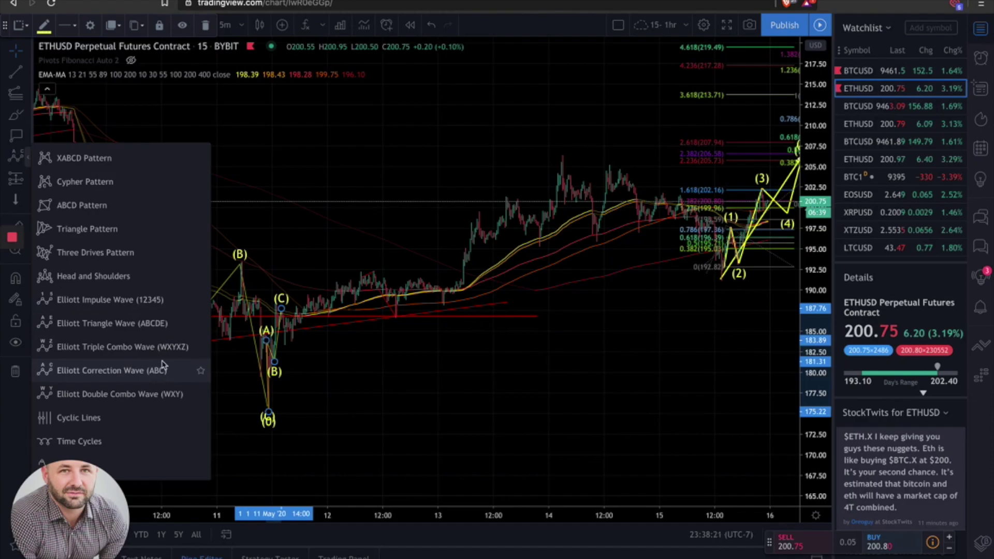
click(171, 395)
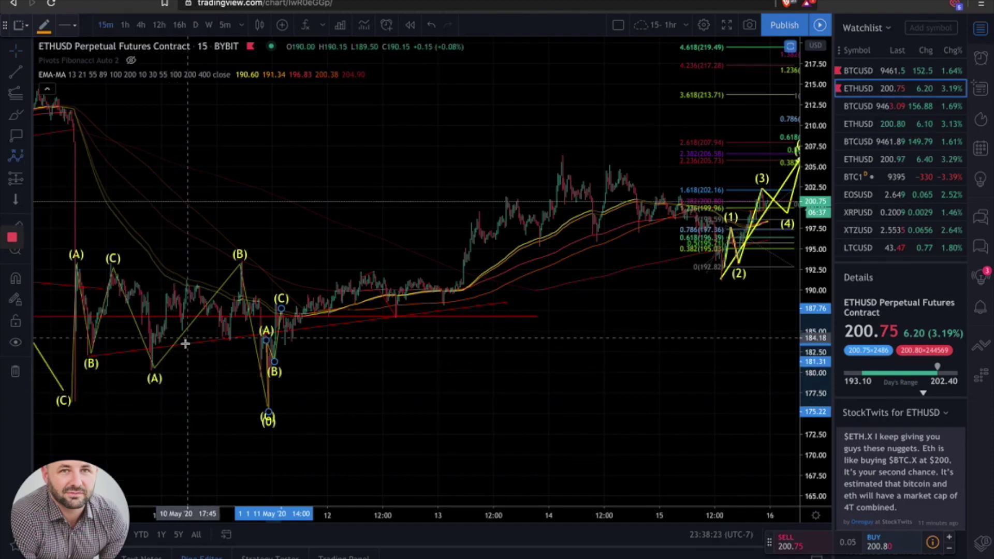
click(111, 263)
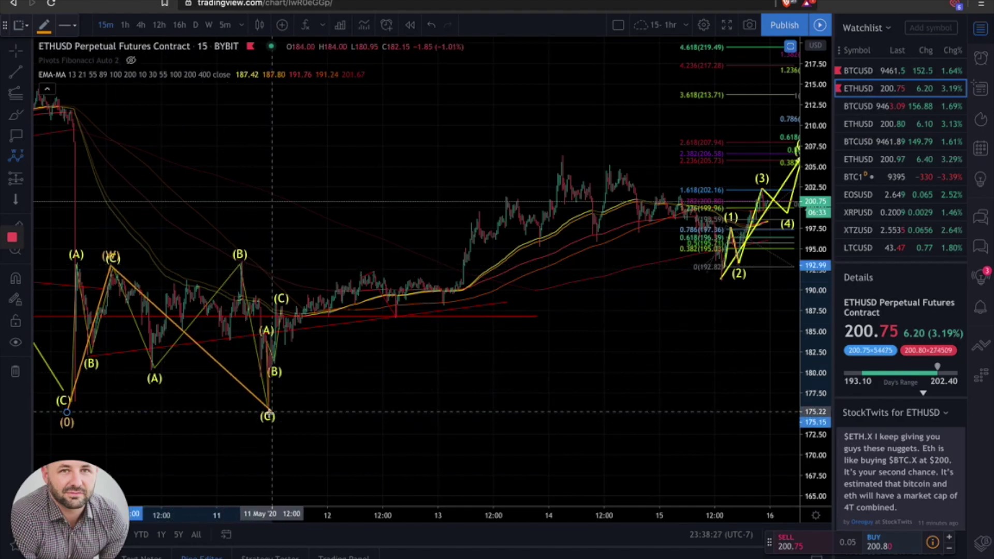
click(268, 409)
click(280, 310)
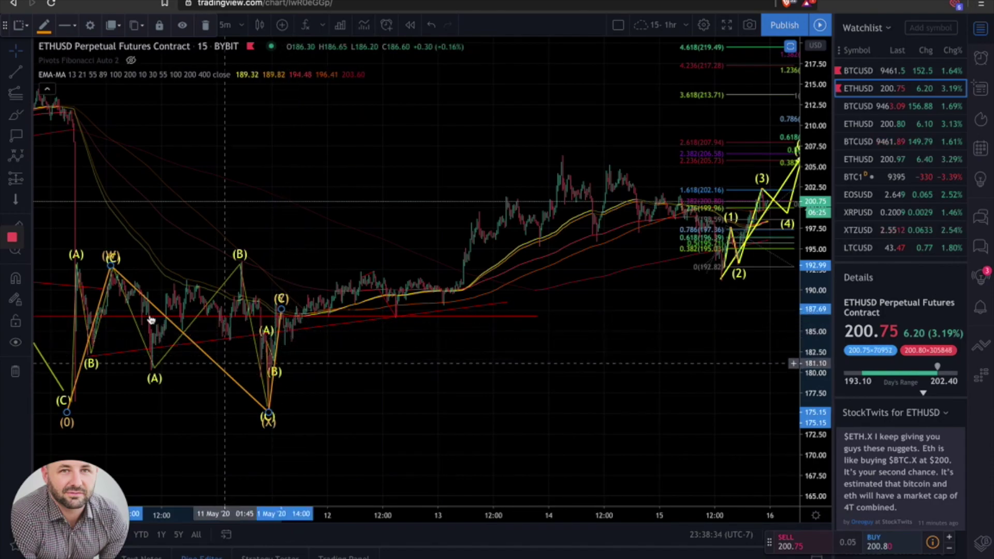
Step: Place a trend-based Fib extension from about 183.68 on 11 May through 192.49 on 12 May to 186.68 on 13 May
click(16, 93)
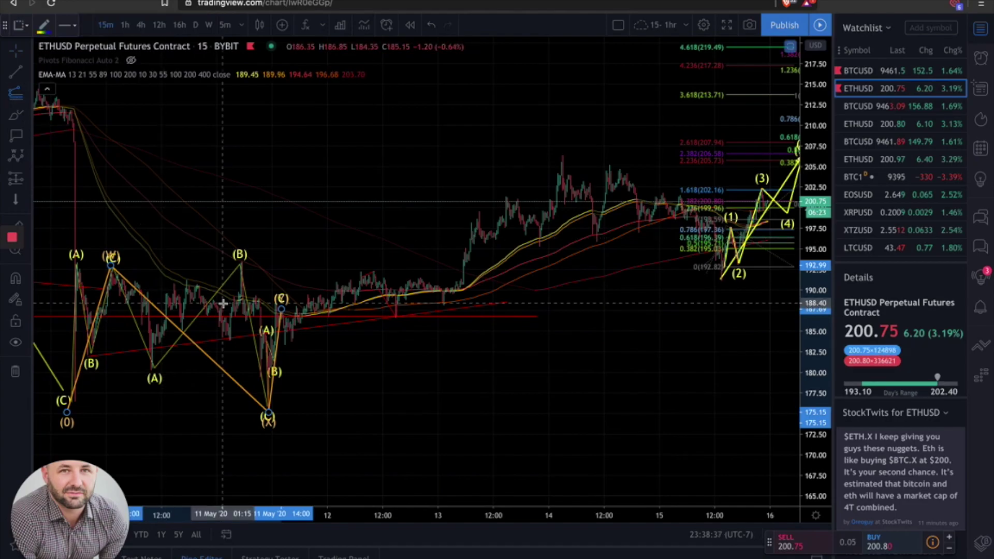
click(281, 341)
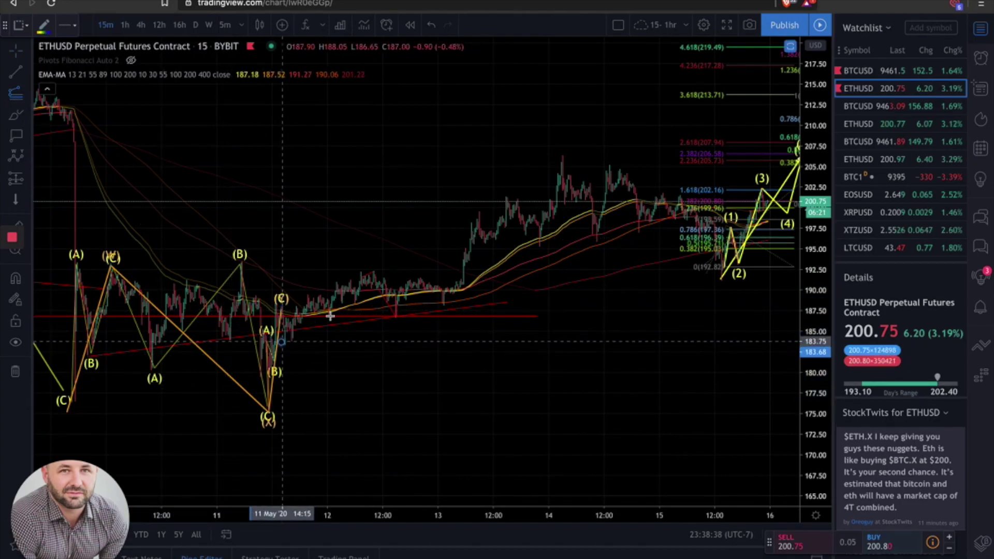
click(356, 270)
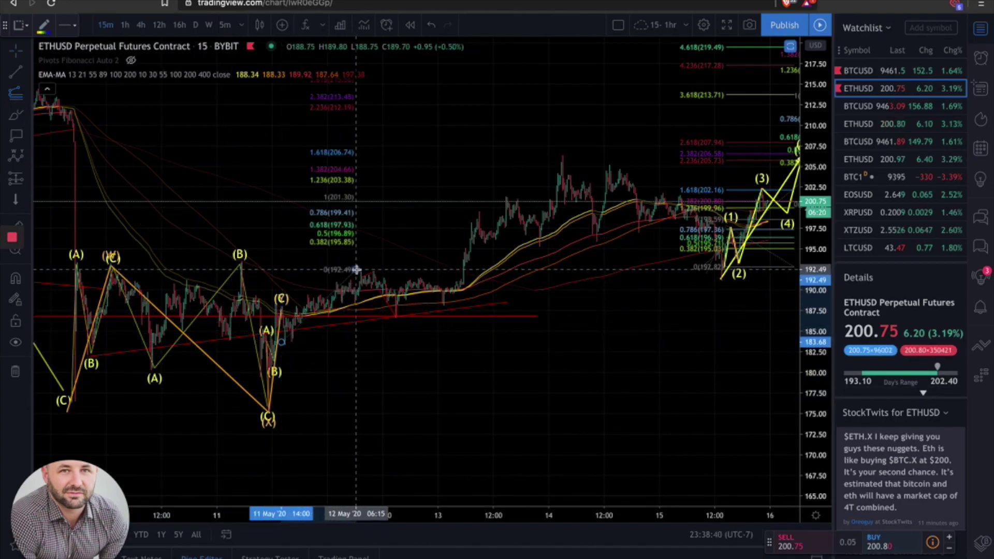
click(456, 317)
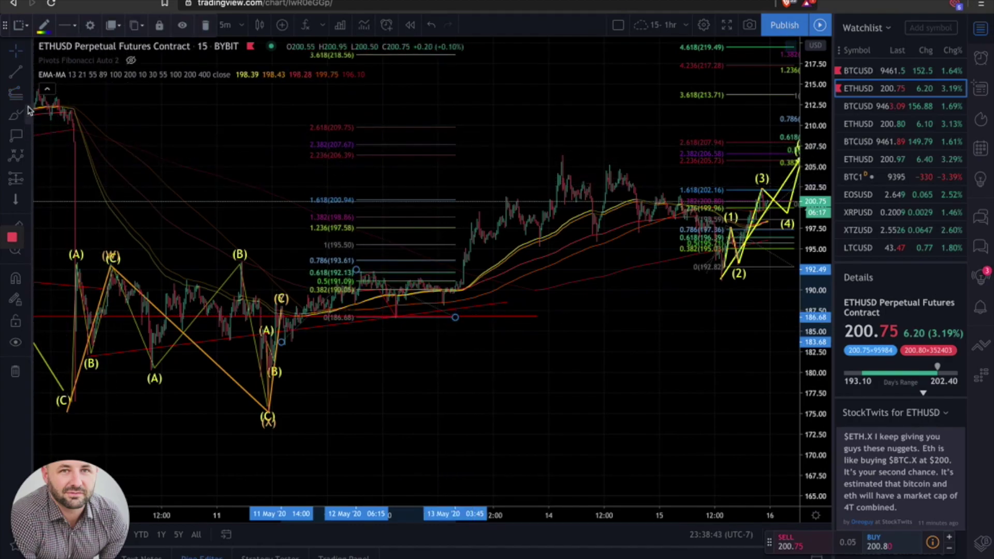
Step: Draw an Elliott impulse wave (12345) from about 184.03 on 11 May through 192.42, 187.11, 206.31 and 200.58 to 205.96
click(28, 158)
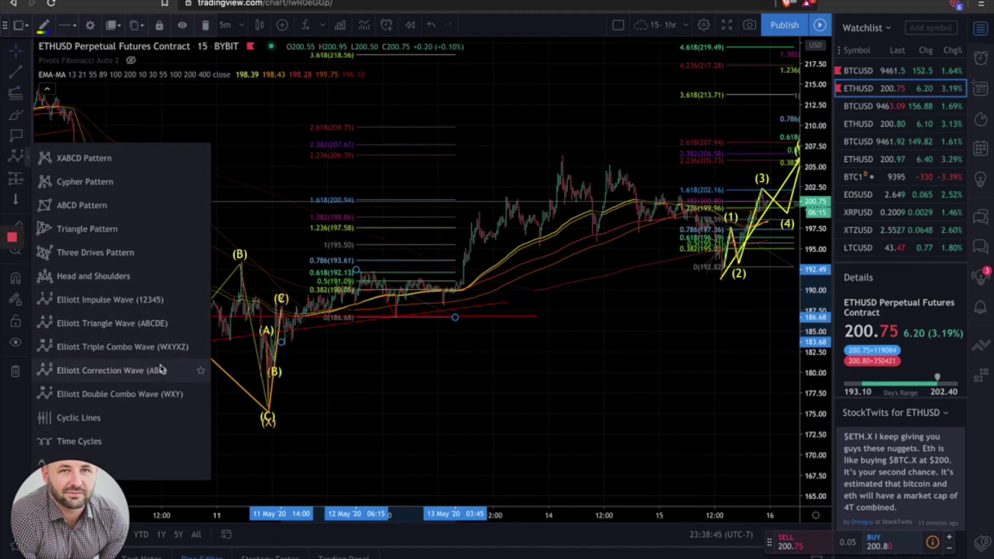
click(161, 302)
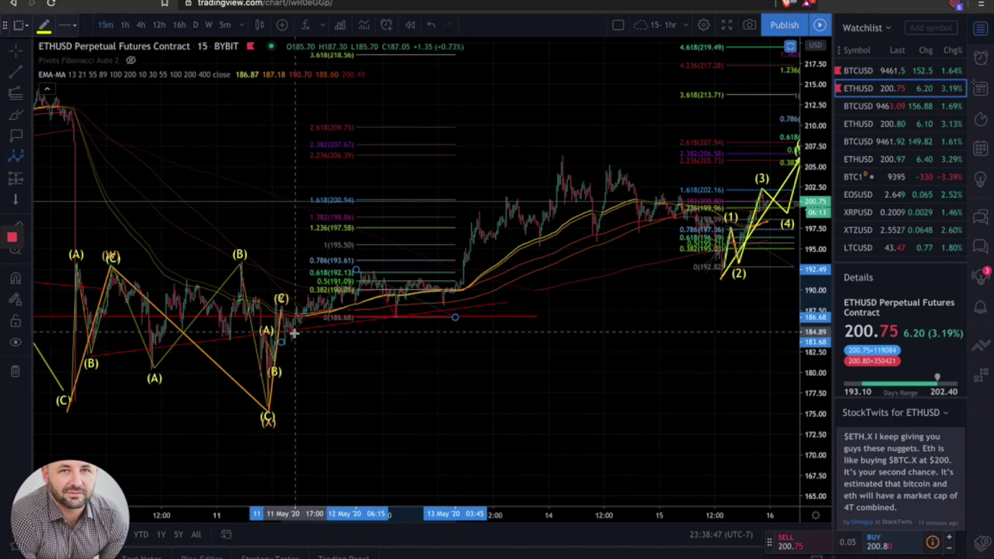
click(283, 347)
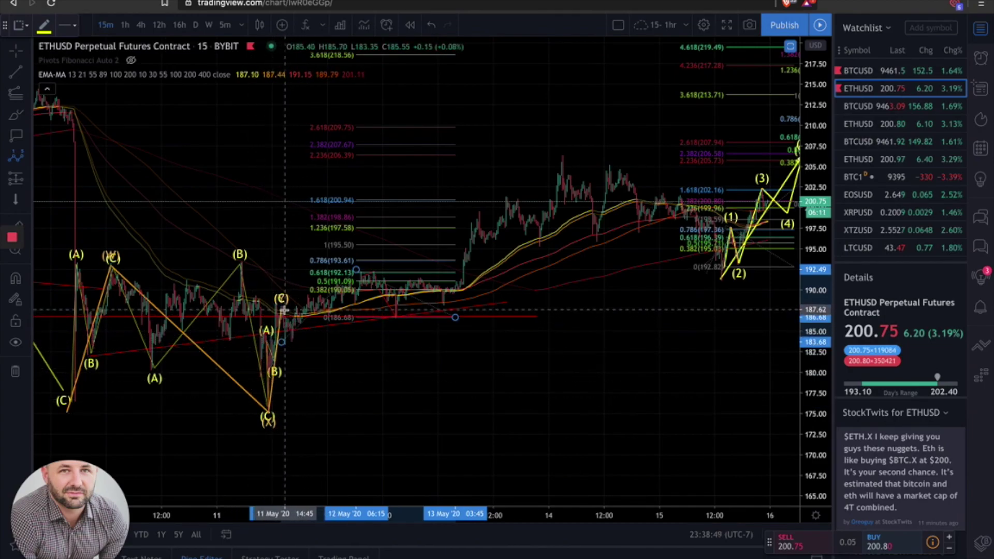
click(293, 340)
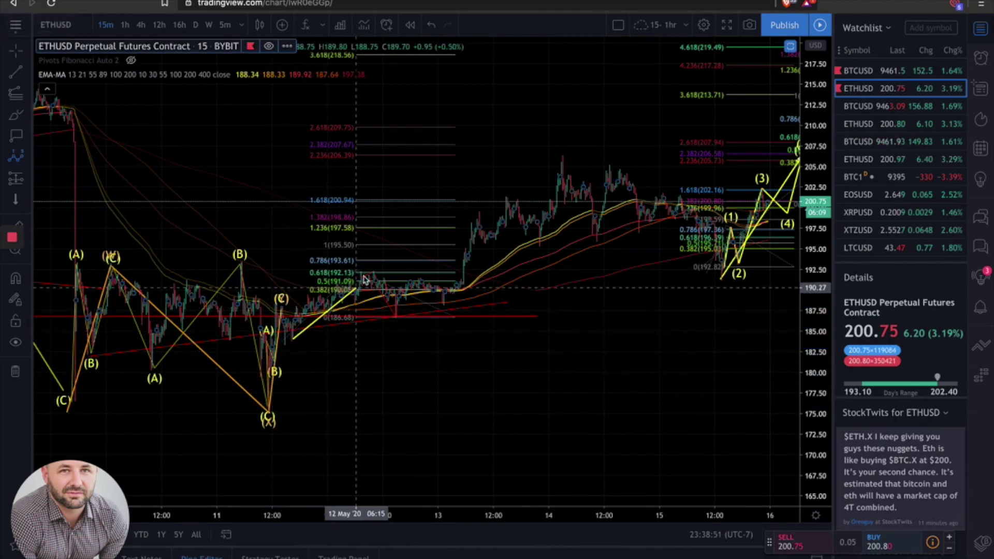
click(364, 271)
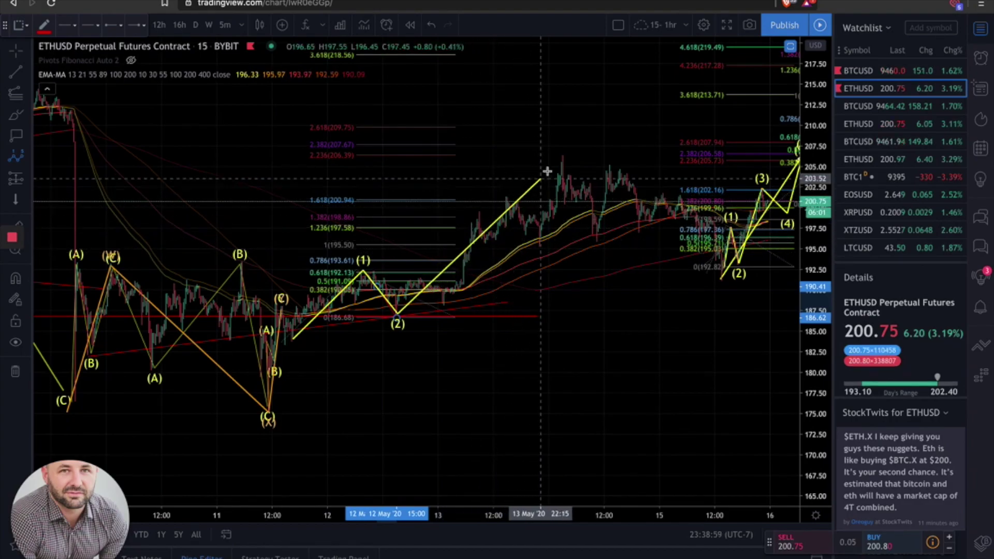
click(559, 155)
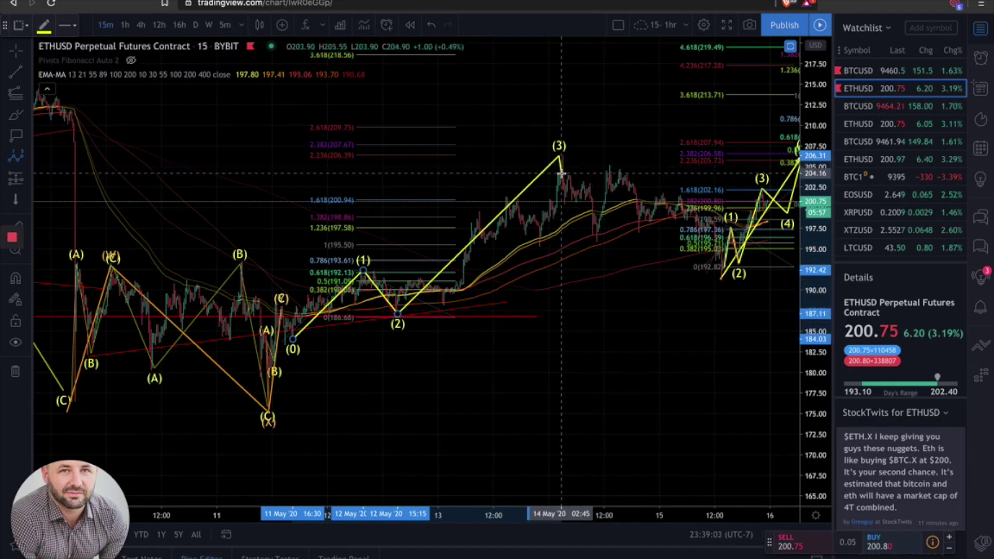
click(576, 202)
click(585, 158)
Step: Reposition the impulse wave's point (3) to about 201.01, point (4) to 194.71 and point (5) to 205.67
drag(559, 159, 507, 199)
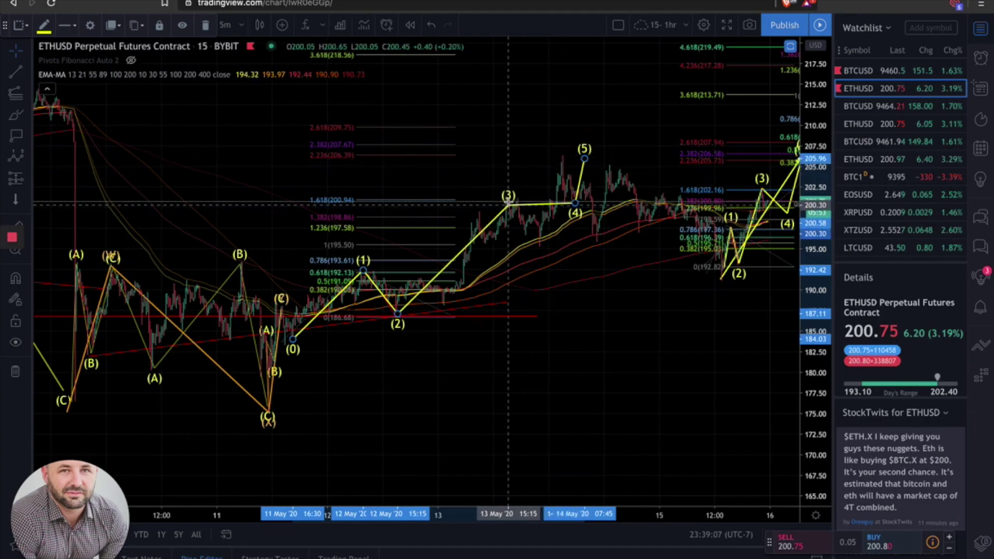
drag(576, 202, 541, 251)
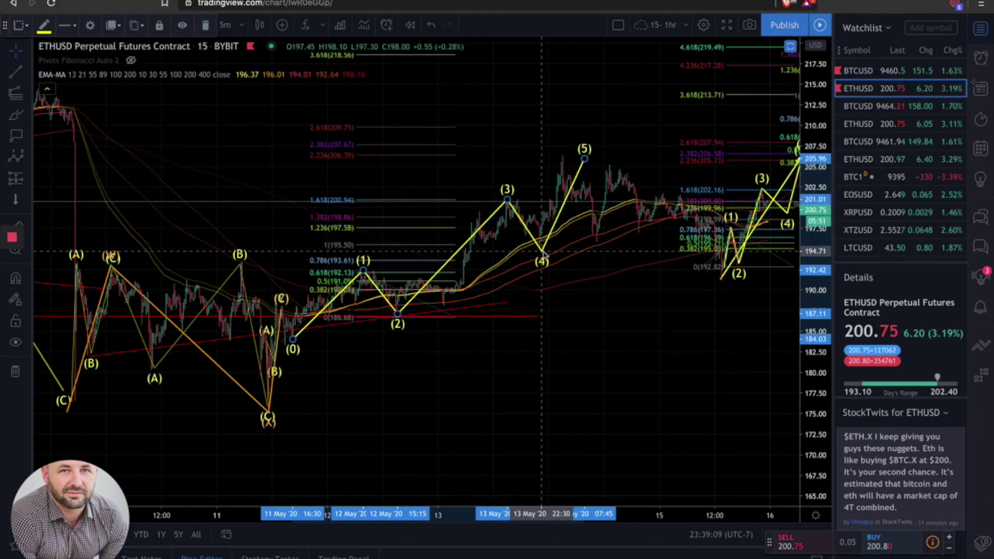
drag(585, 158, 565, 162)
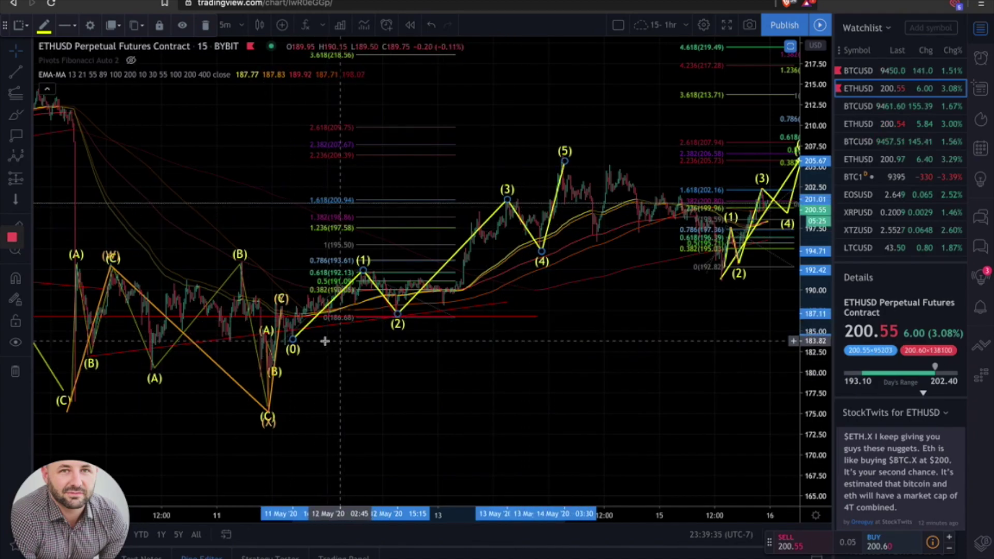
Step: Delete the large projected impulse wave rising above the 15 May structure and the 205.72 price label
scroll(296, 349, down, 5)
scroll(298, 354, right, 5)
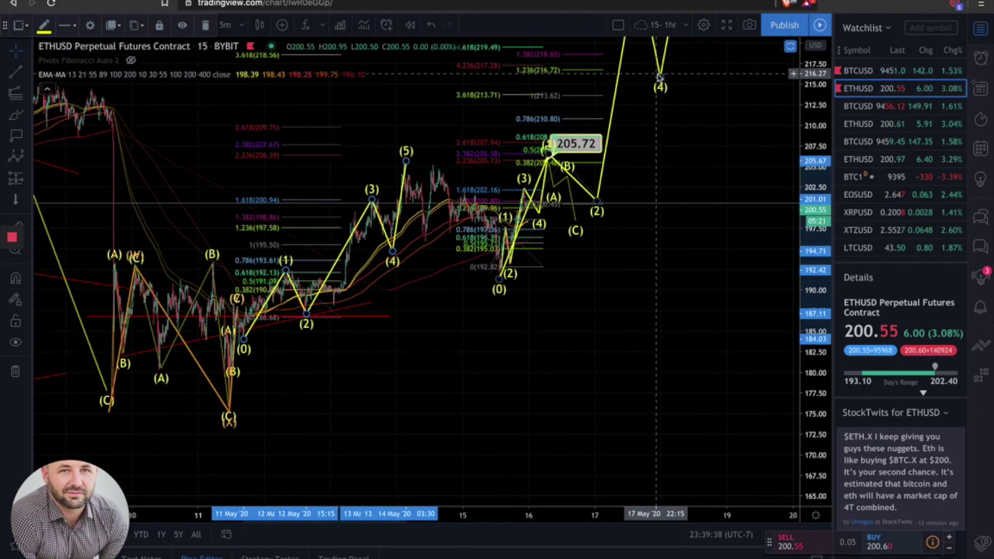
click(659, 77)
key(Delete)
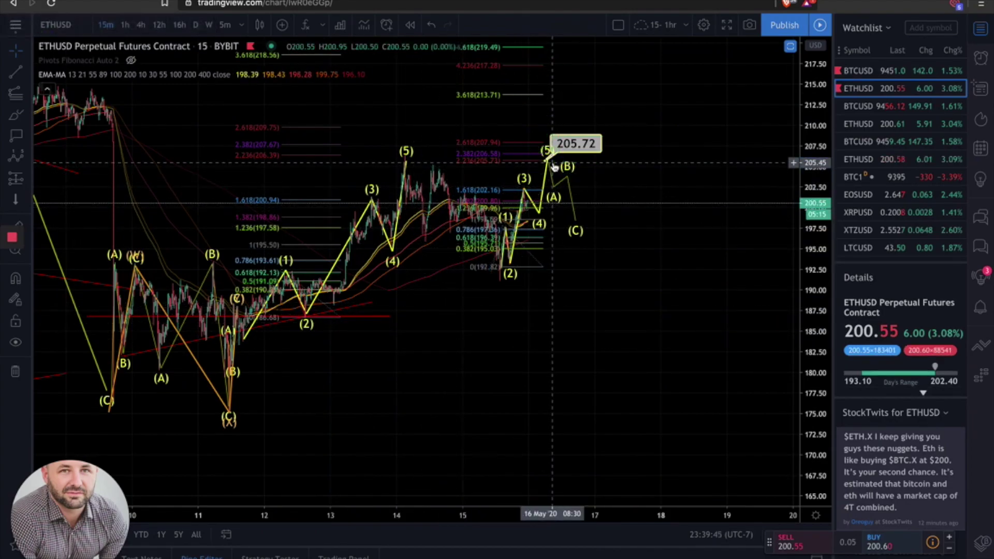
text(v)
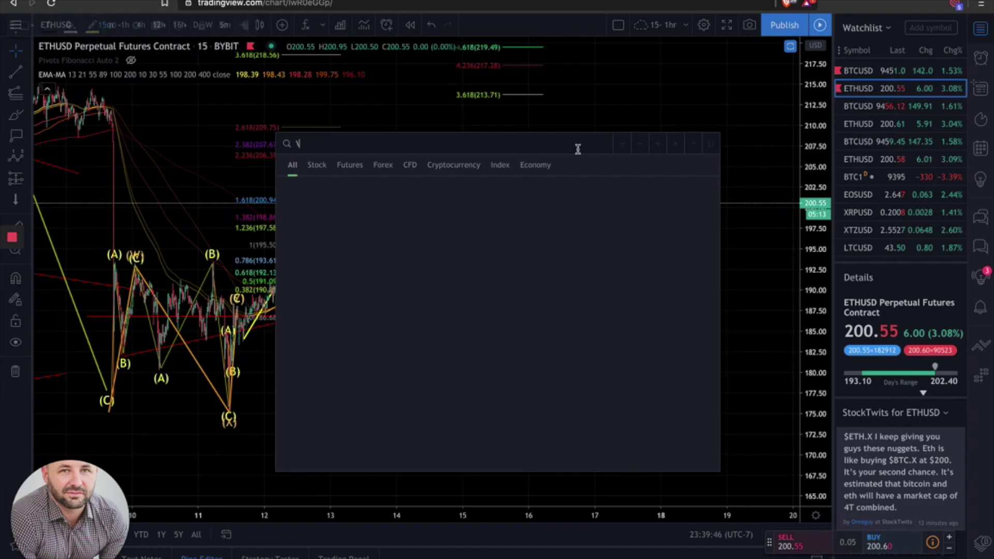
key(Escape)
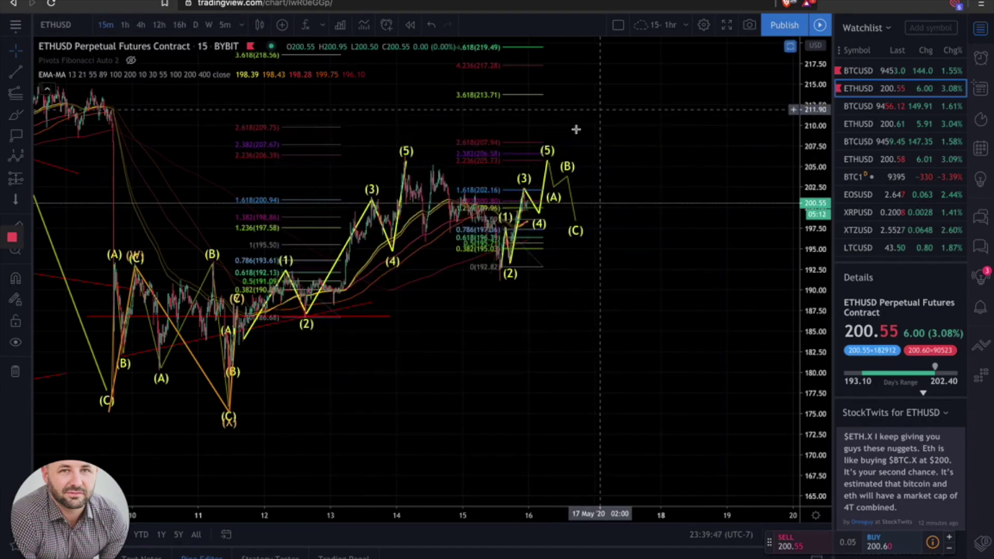
Step: Delete the remaining projections after the 15 May low: the ABC correction, the small impulse wave and its Fib extension
click(569, 179)
key(Delete)
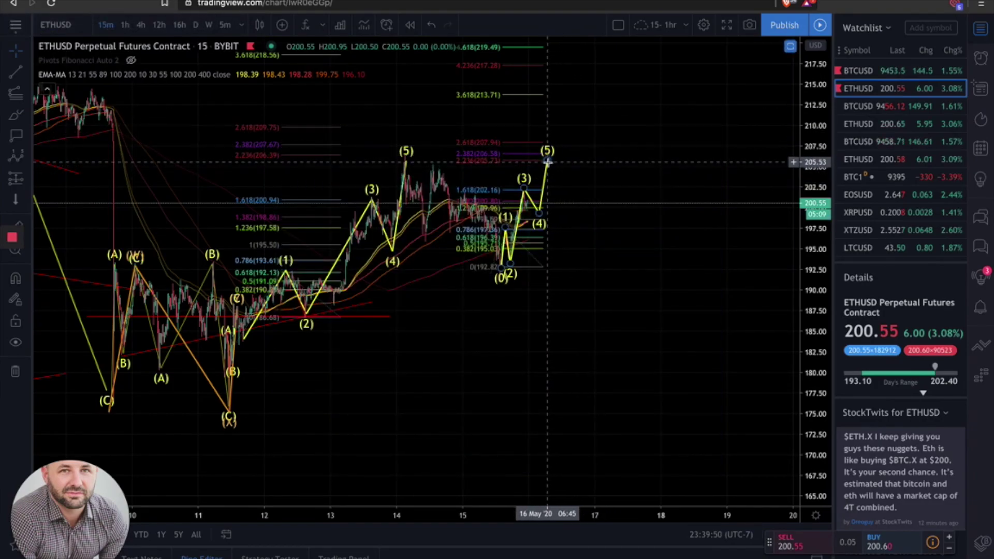
click(547, 162)
key(Delete)
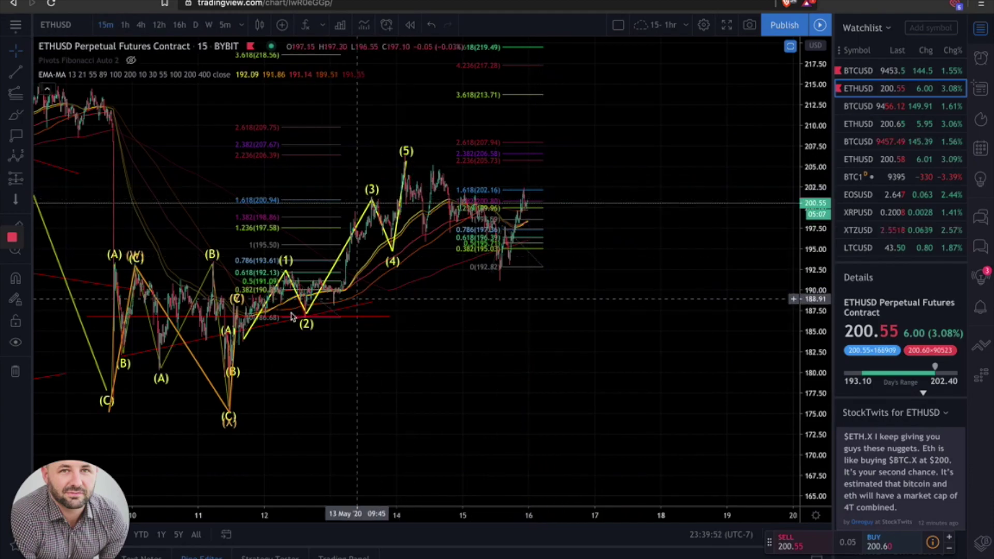
click(495, 192)
key(Delete)
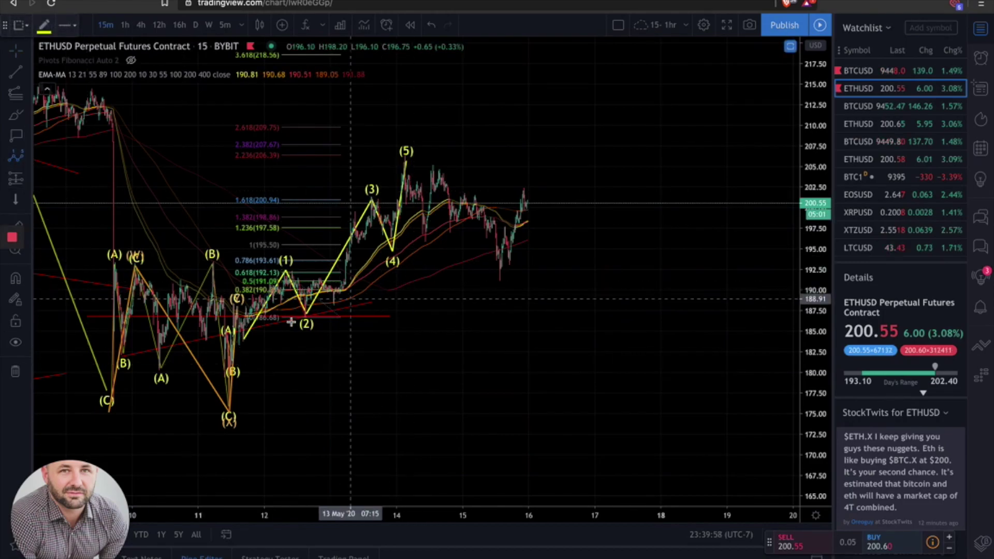
Step: Draw a larger Elliott impulse wave from about 184.39 on 11 May through 206.60, 191.20, 219 and 212.19 to about 217.5
click(237, 341)
click(286, 269)
click(306, 314)
click(372, 199)
click(393, 251)
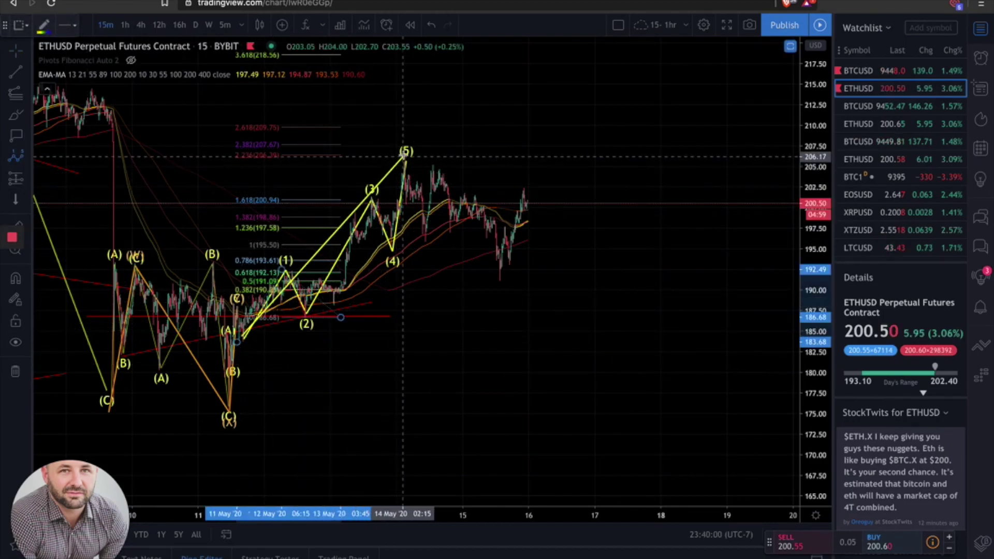
click(405, 155)
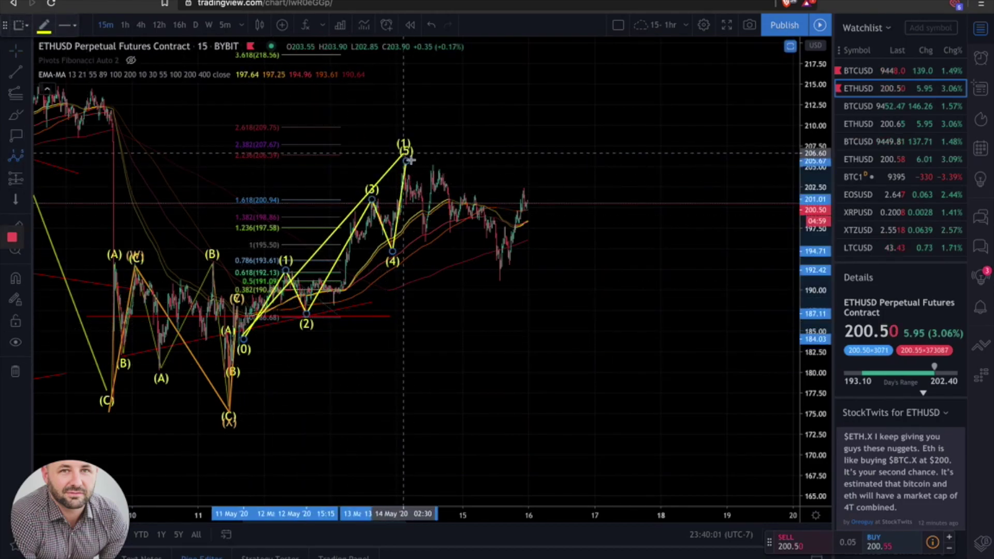
click(499, 280)
click(577, 50)
click(619, 107)
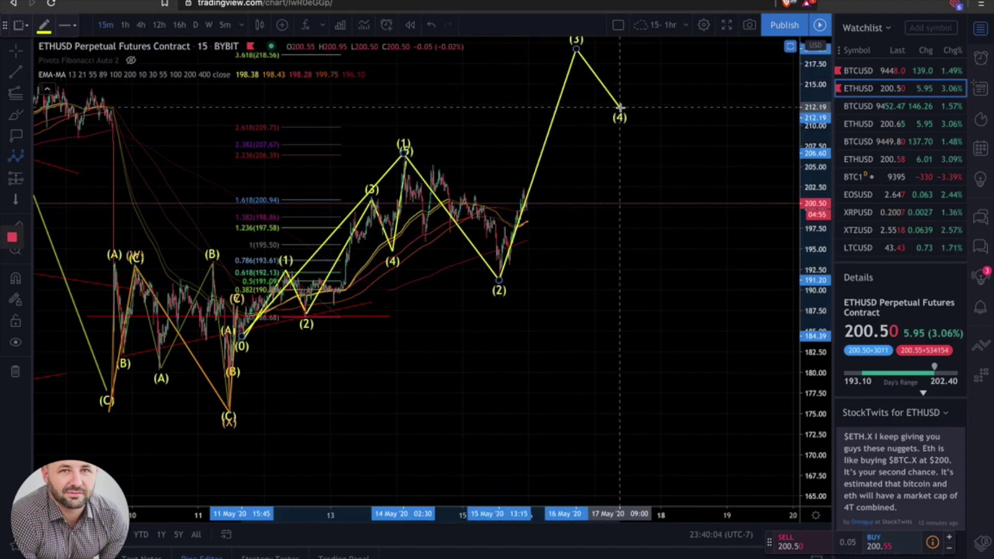
click(648, 64)
Step: Raise the larger impulse wave's points (3) and (5), placing (3) at about 225.15 on 17 May and (5) at about 233.75
drag(701, 140, 684, 235)
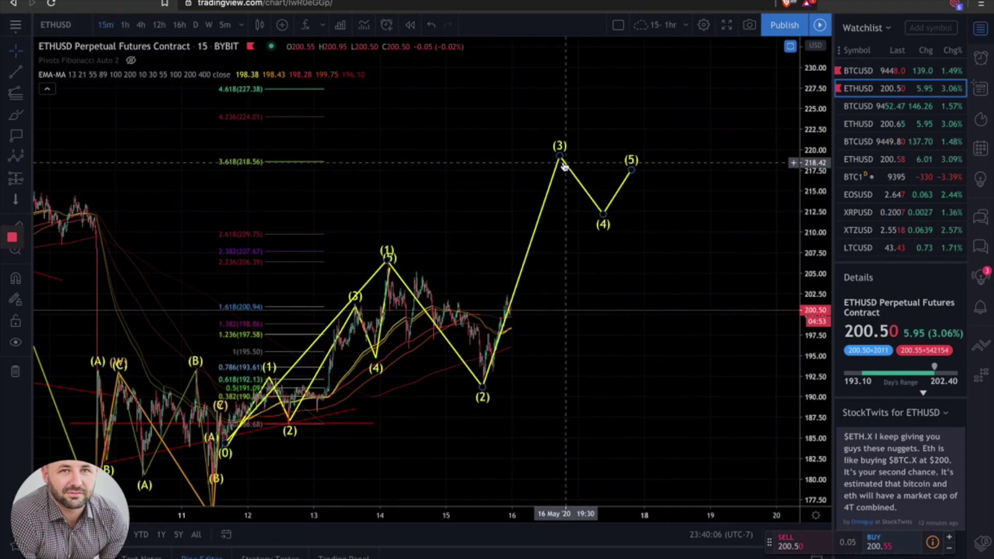
drag(561, 156, 564, 107)
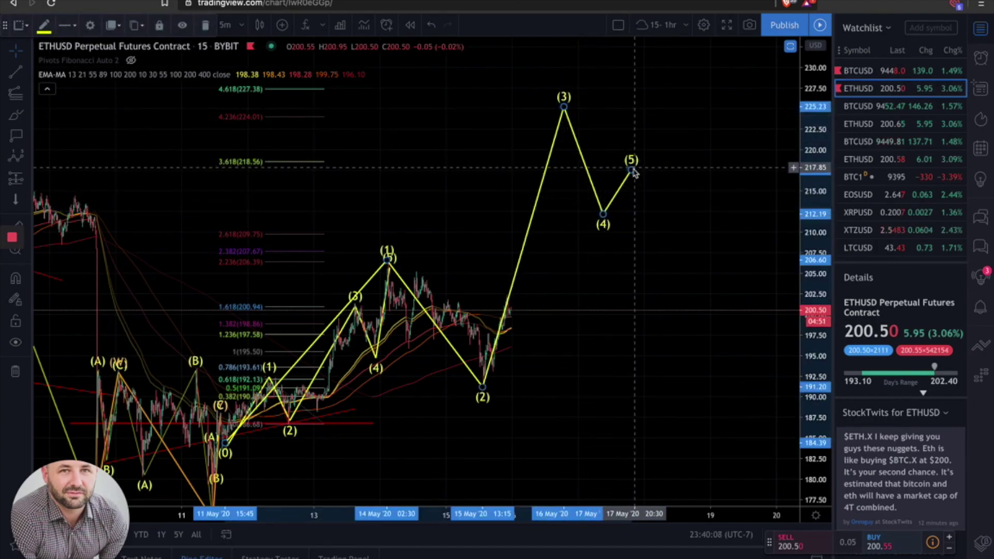
drag(631, 170, 648, 76)
scroll(630, 222, down, 3)
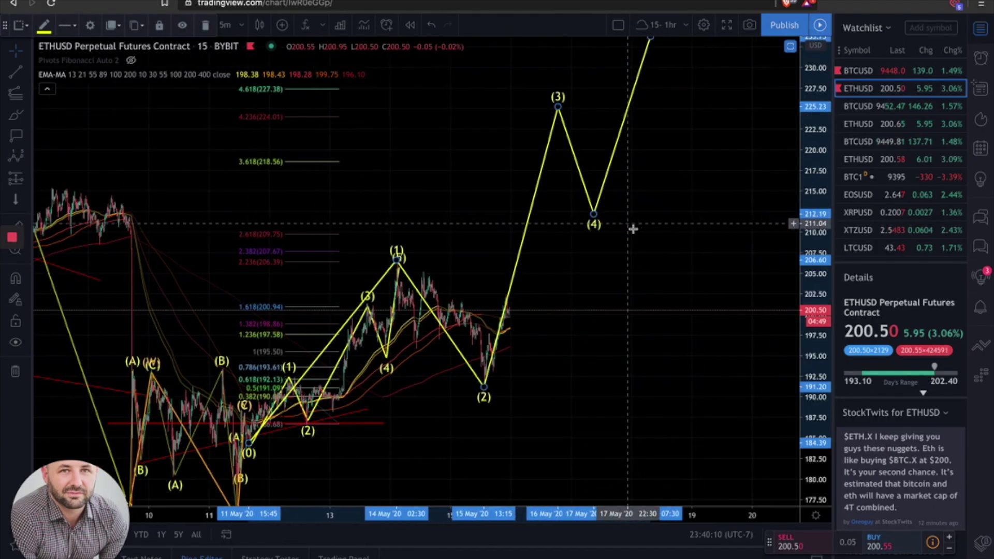
drag(628, 348, 620, 295)
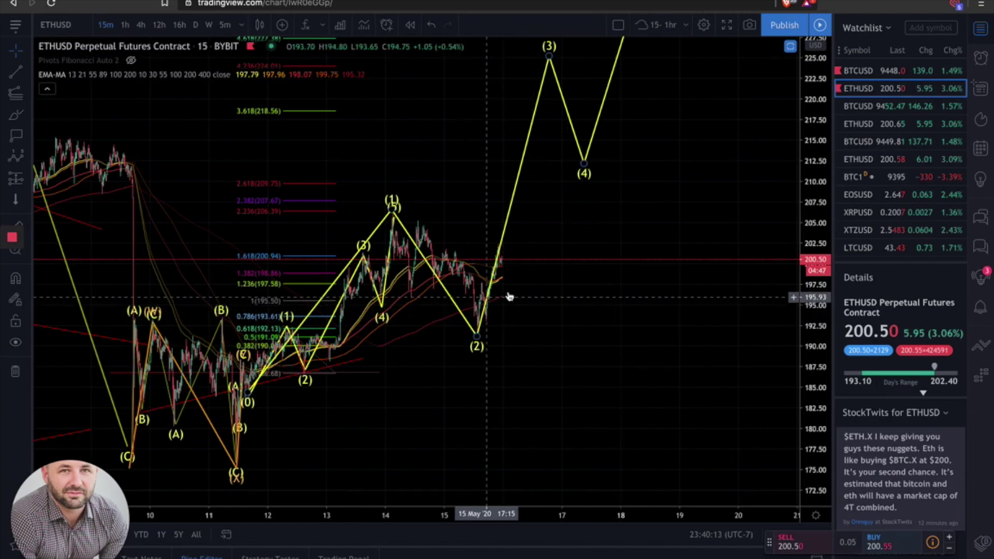
click(549, 56)
drag(549, 56, 607, 56)
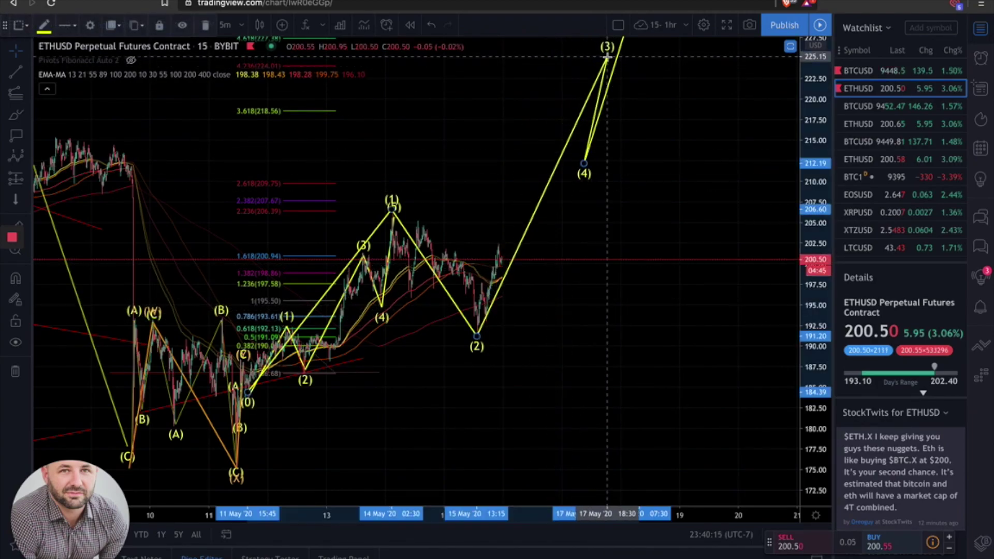
Step: Draw a trend-based Fib extension from about 183.60 on 12 May to 206.67 on 14 May and back to 191.77
click(17, 97)
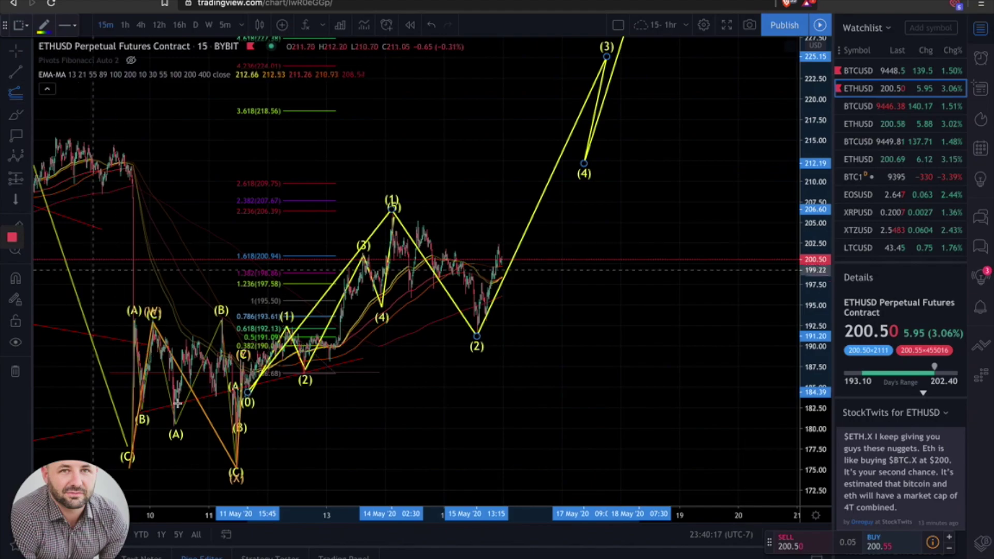
click(268, 399)
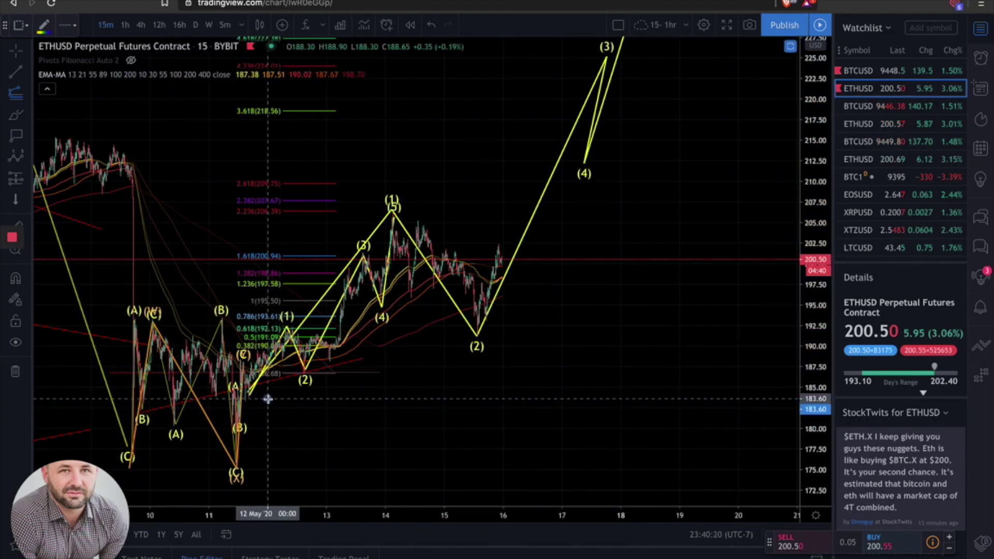
click(432, 208)
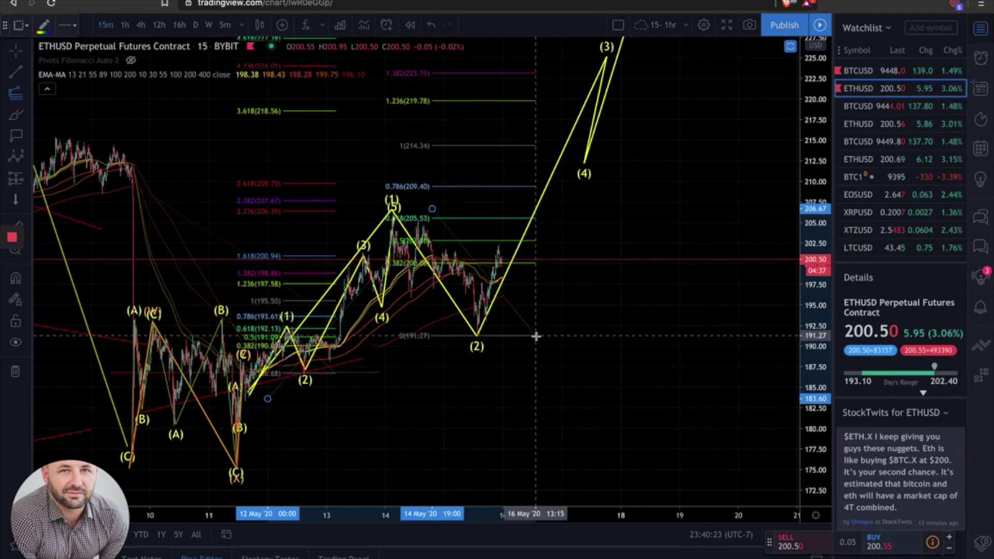
click(632, 332)
Step: Reposition the larger impulse wave's point (3) to about 229.31, point (4) to 221.93 and point (5) to 243.42
drag(672, 213, 650, 300)
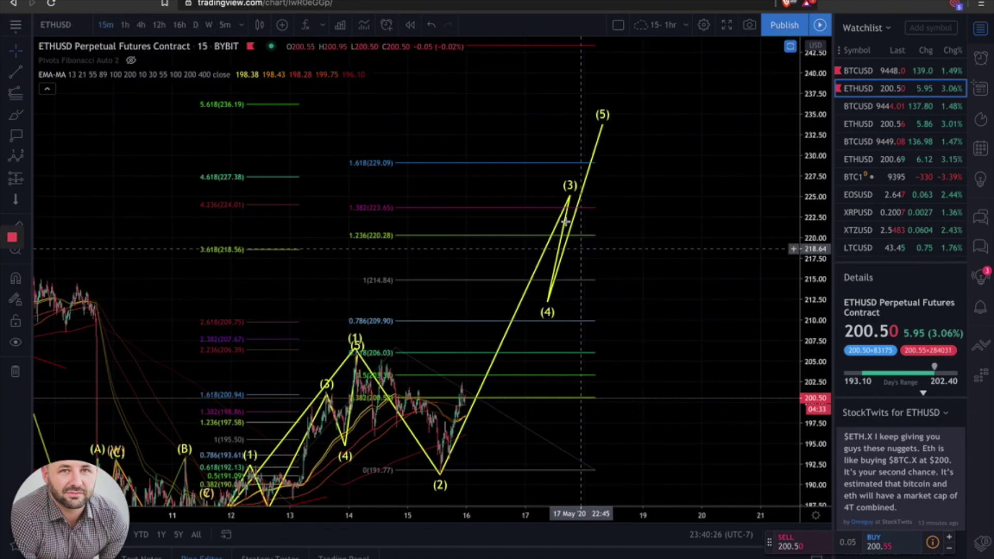
drag(569, 195, 548, 161)
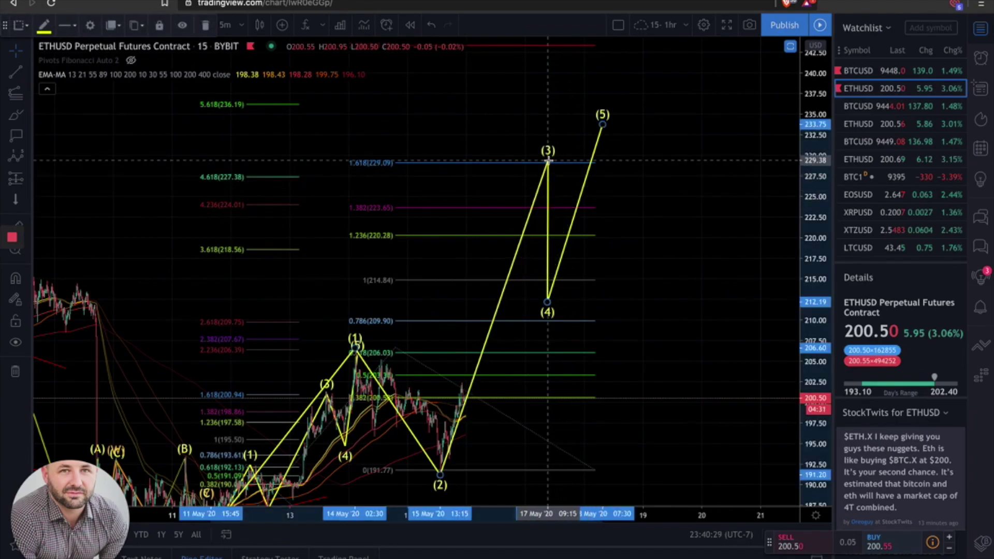
drag(548, 302, 640, 221)
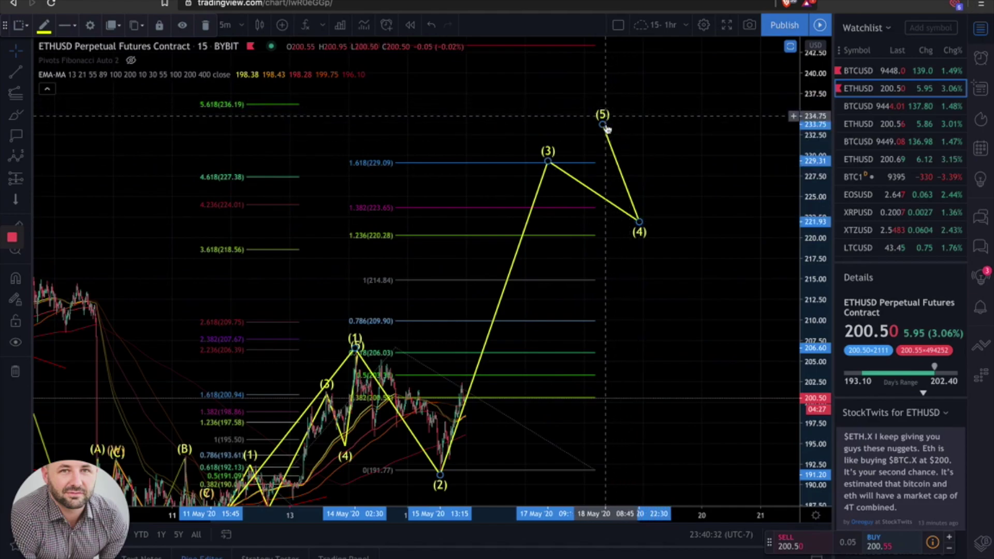
drag(603, 124, 658, 45)
drag(701, 80, 685, 144)
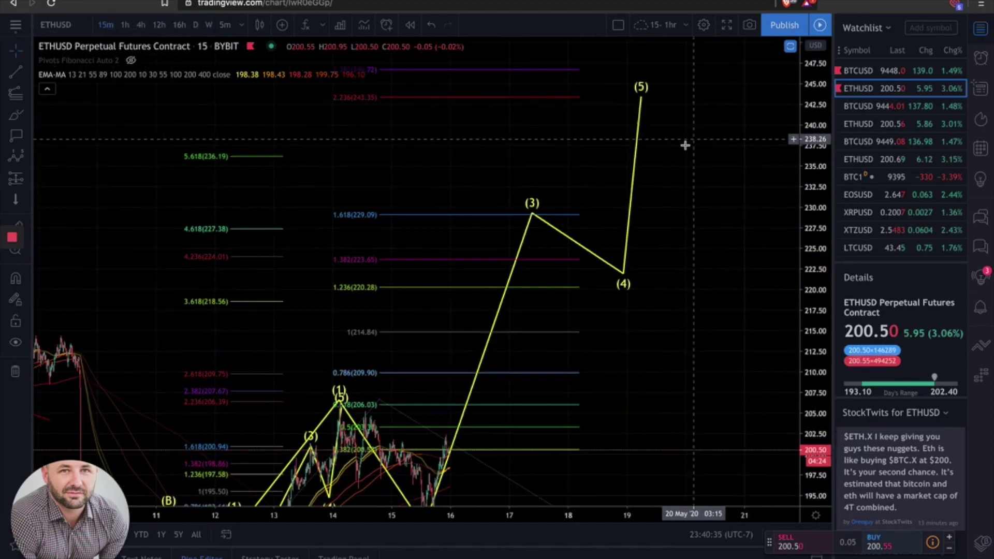
click(636, 102)
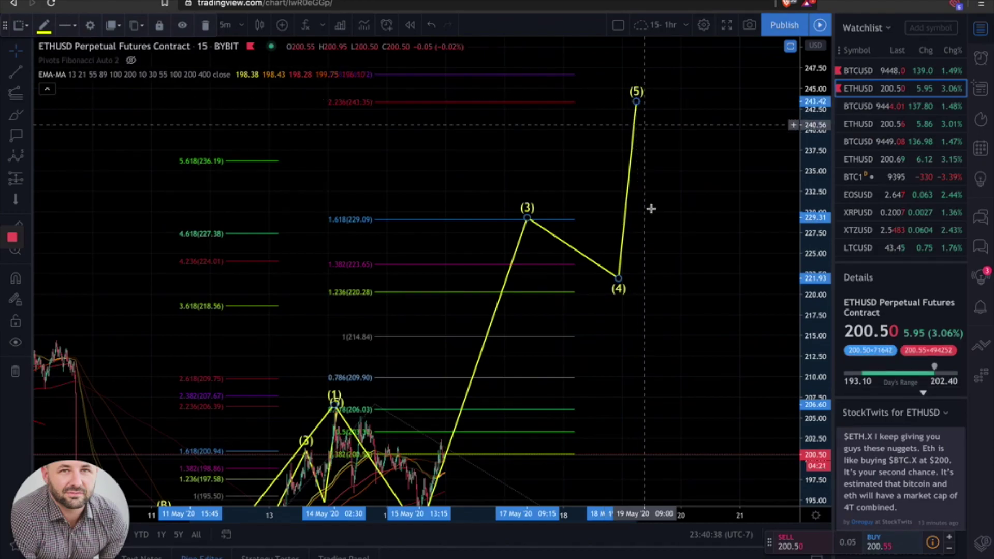
Step: Compare the projected impulse with the earlier 15-minute waves and with the 4-hour ETHUSD chart's wave count up to the 250.76 target
scroll(627, 251, down, 3)
drag(695, 333, 675, 231)
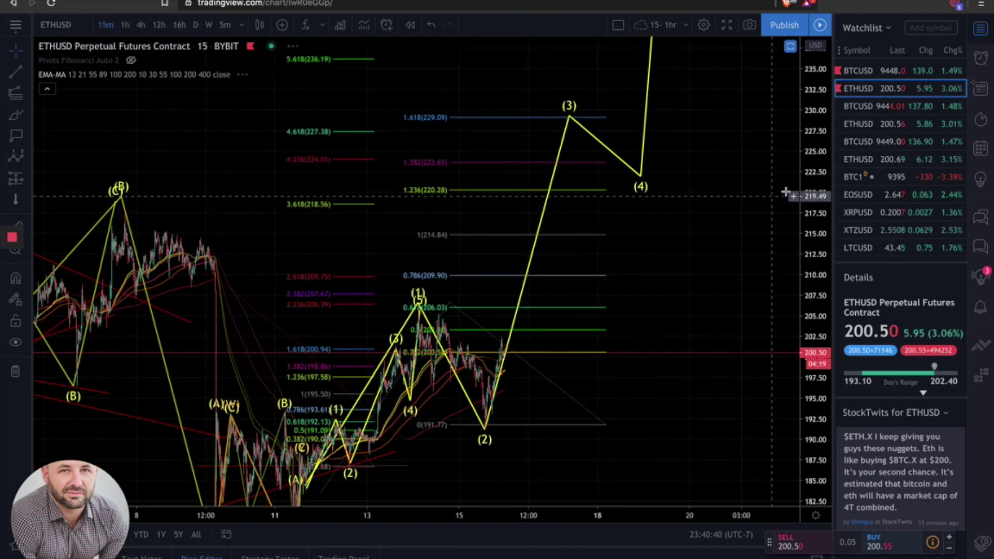
scroll(591, 370, down, 5)
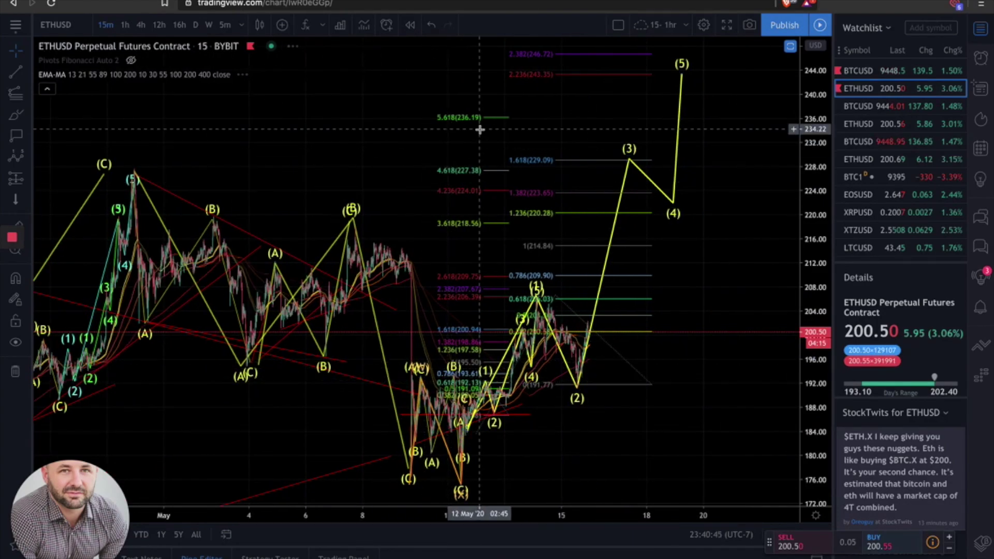
click(630, 164)
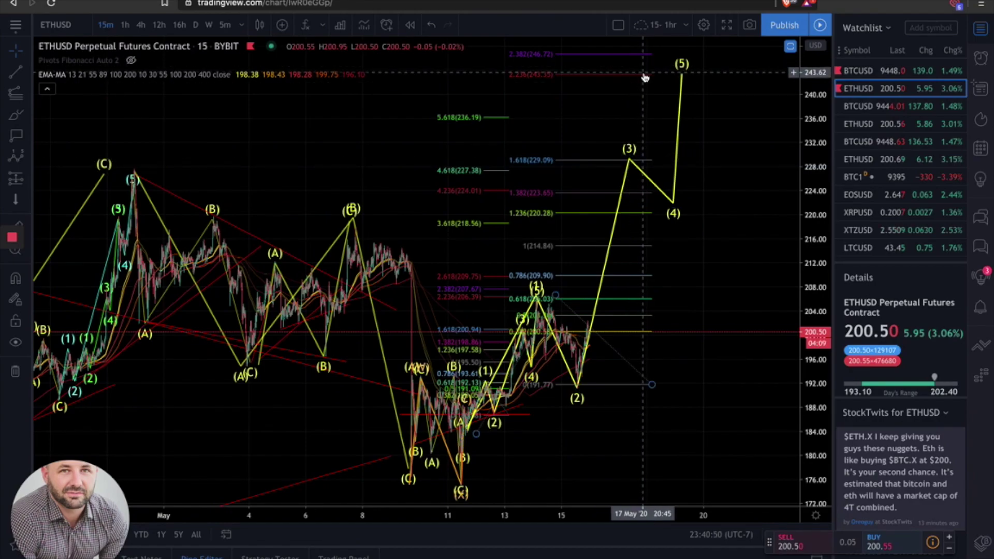
key(ctrl+Tab)
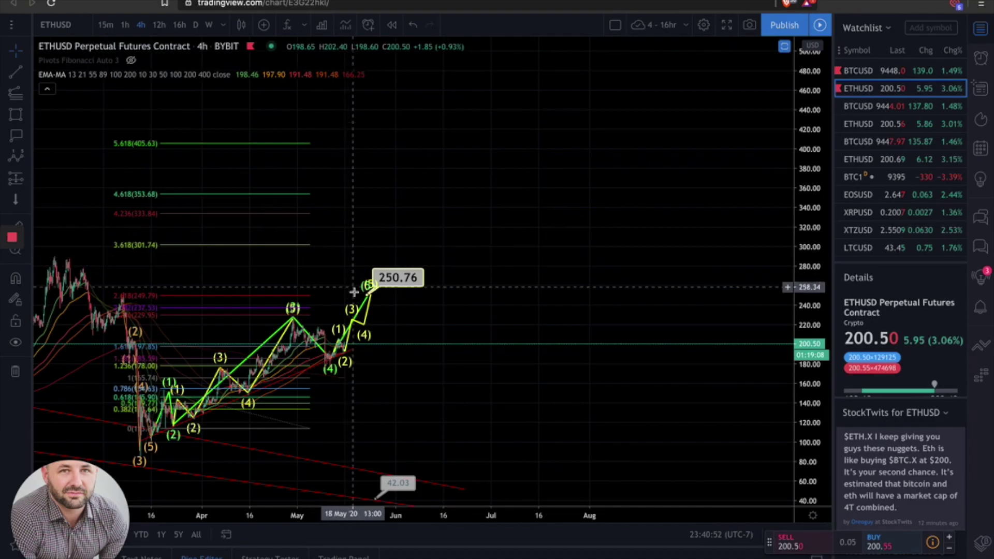
scroll(354, 293, left, 10)
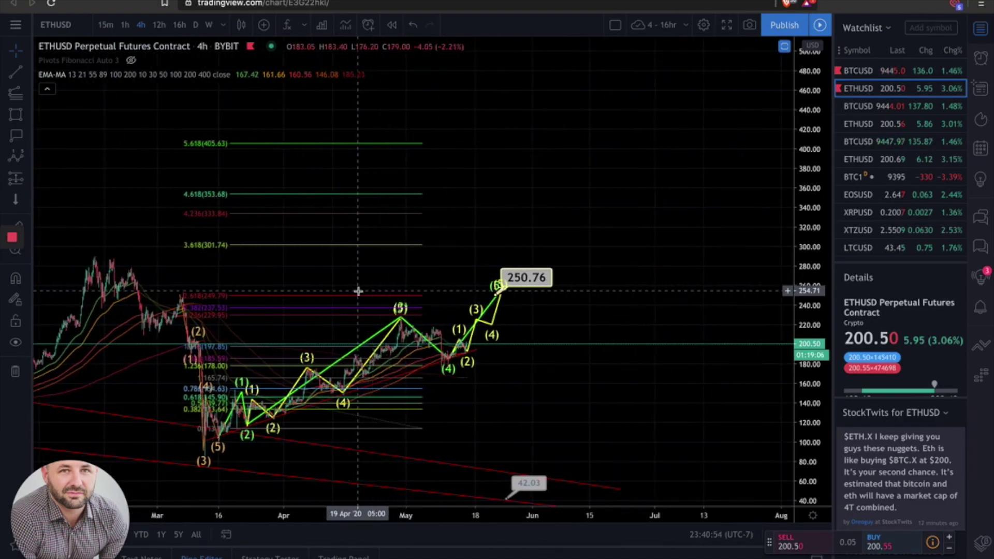
scroll(358, 291, left, 5)
drag(823, 435, 819, 226)
scroll(819, 227, up, 5)
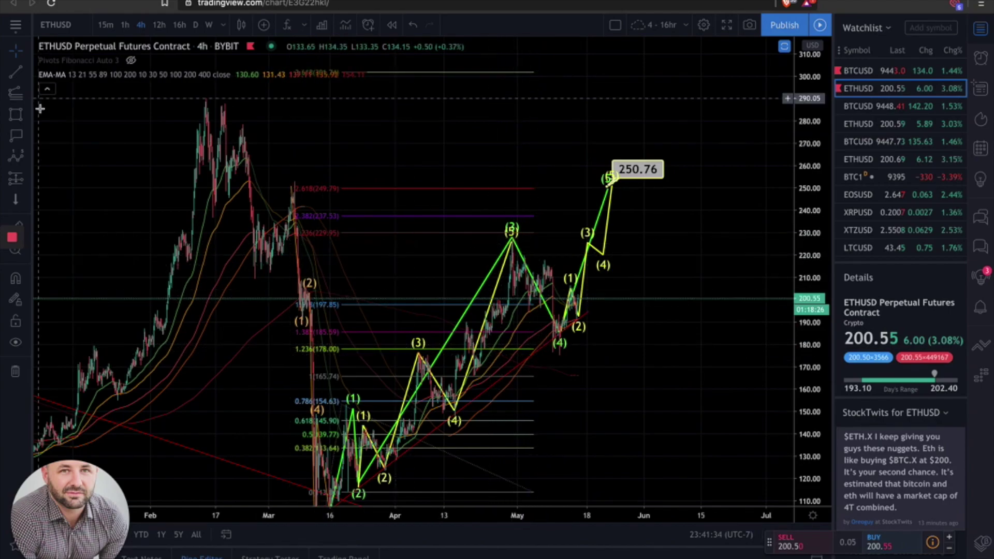
Step: Draw an Elliott ABC correction on the 4-hour chart from about 224.85 on 29 April through 195.29 and 214.82 to 183.15 on 10 May
click(26, 167)
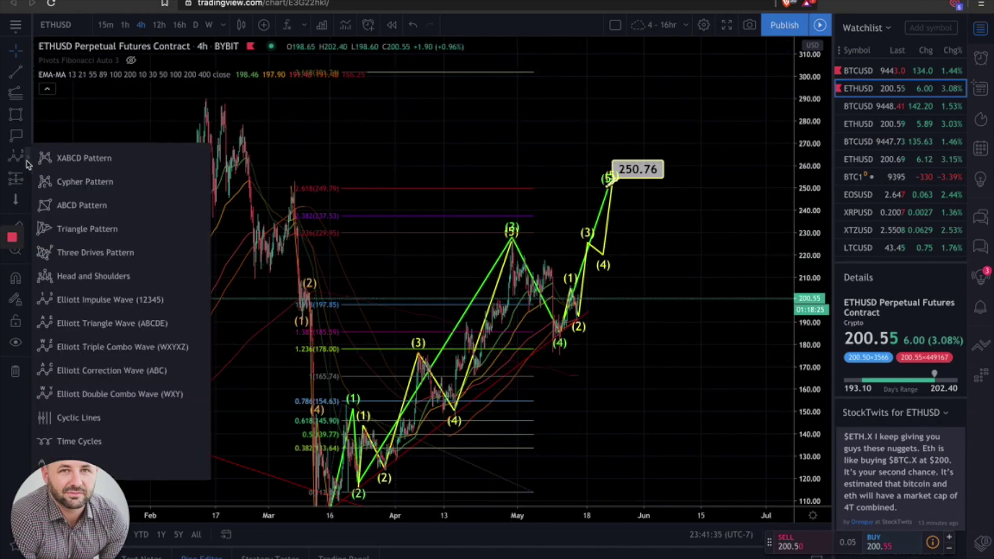
click(129, 371)
click(513, 248)
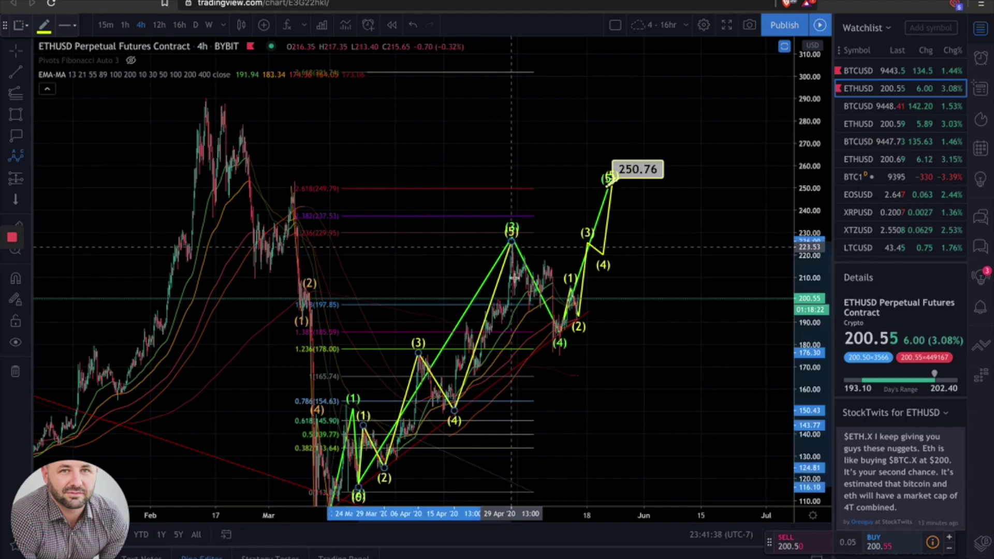
click(529, 309)
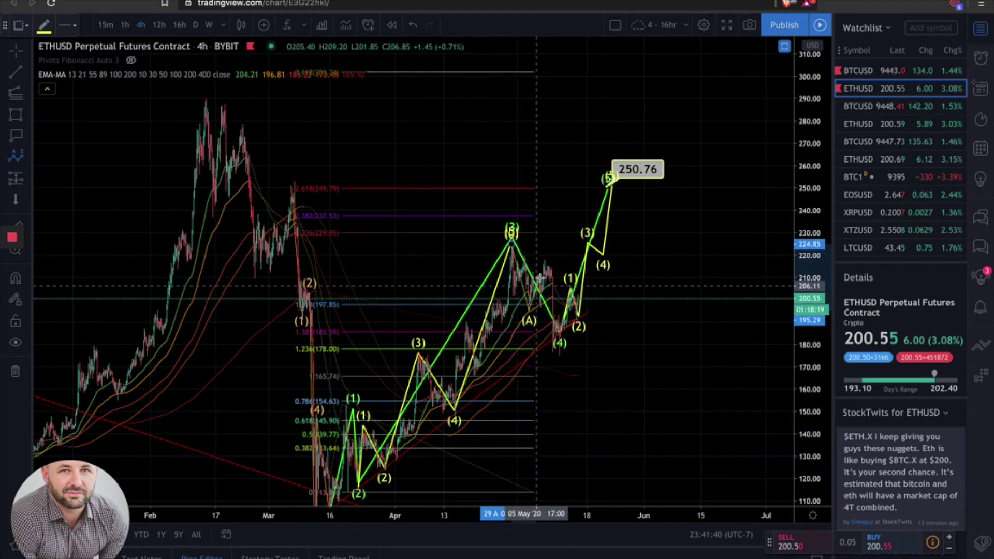
click(558, 338)
Step: Restore the dosc, TDIGM and cbci indicator panes around the 4-hour price chart
scroll(602, 357, up, 1)
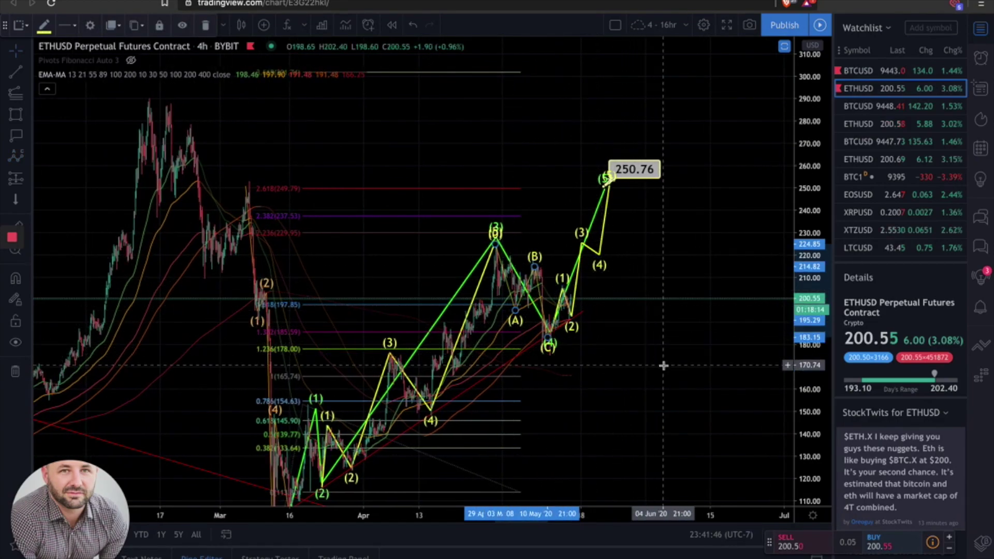
scroll(664, 366, up, 1)
scroll(663, 365, up, 1)
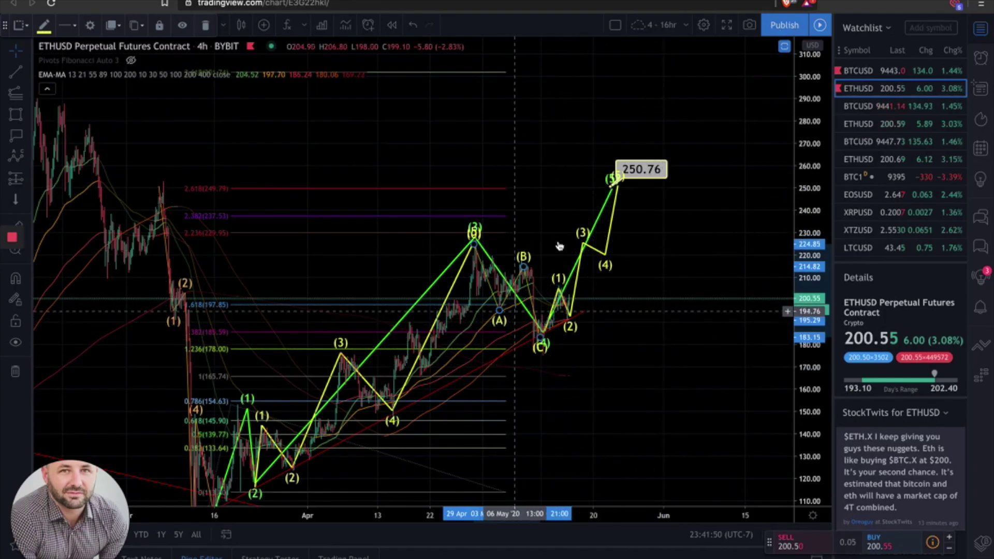
drag(641, 402, 641, 362)
double_click(619, 350)
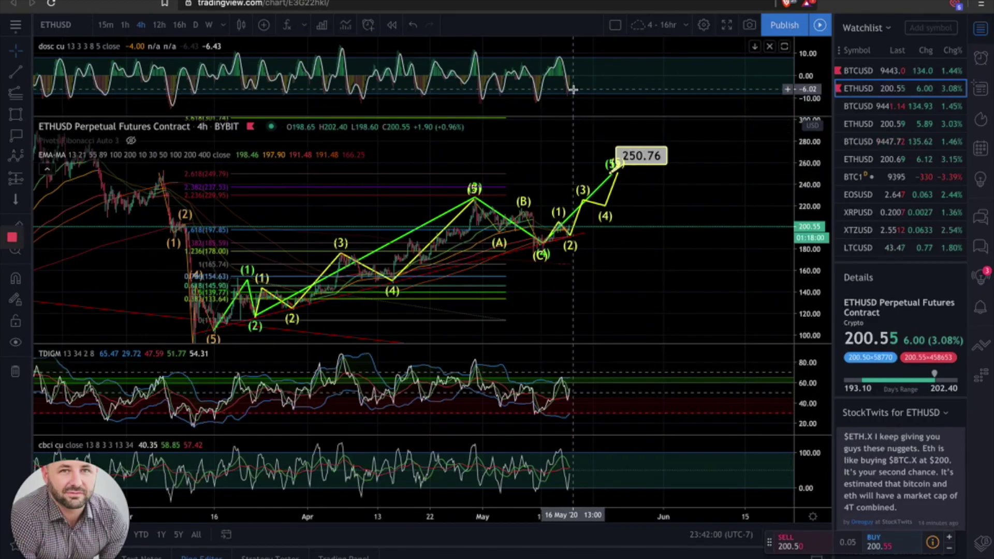
Step: Examine the 4-hour projection towards 250.76 alongside the dosc, TDIGM and cbci indicators, close up and across the whole wave count
scroll(611, 248, up, 3)
scroll(611, 247, up, 3)
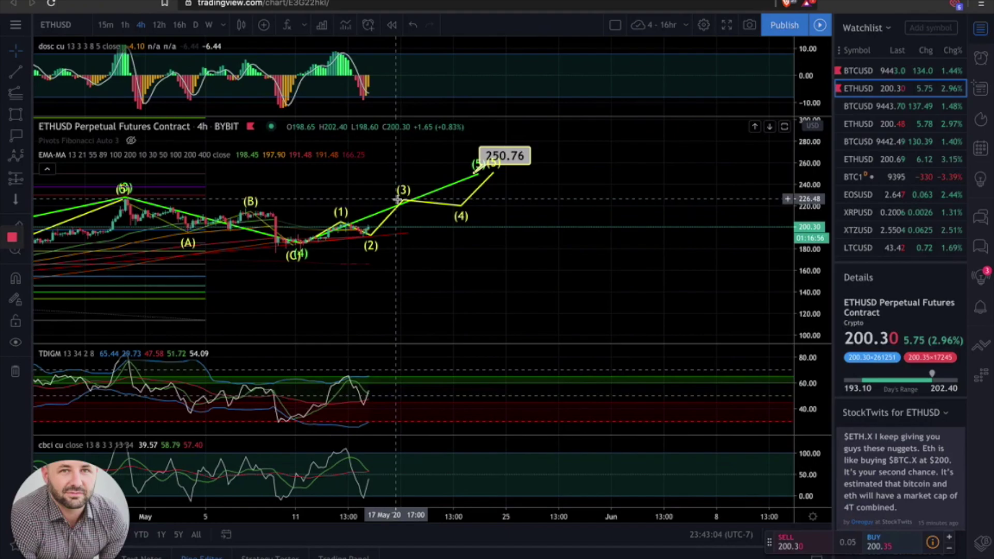
scroll(397, 200, down, 5)
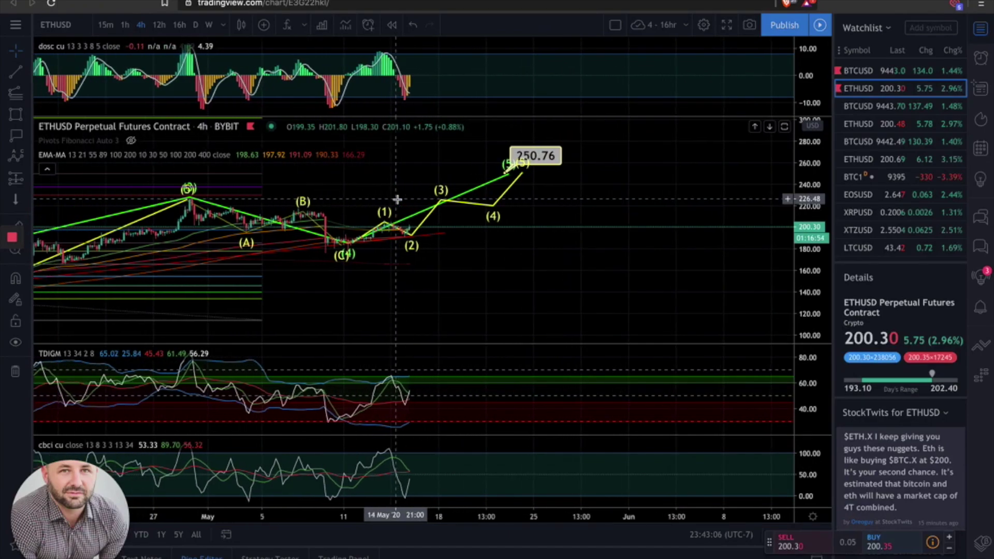
scroll(397, 199, down, 2)
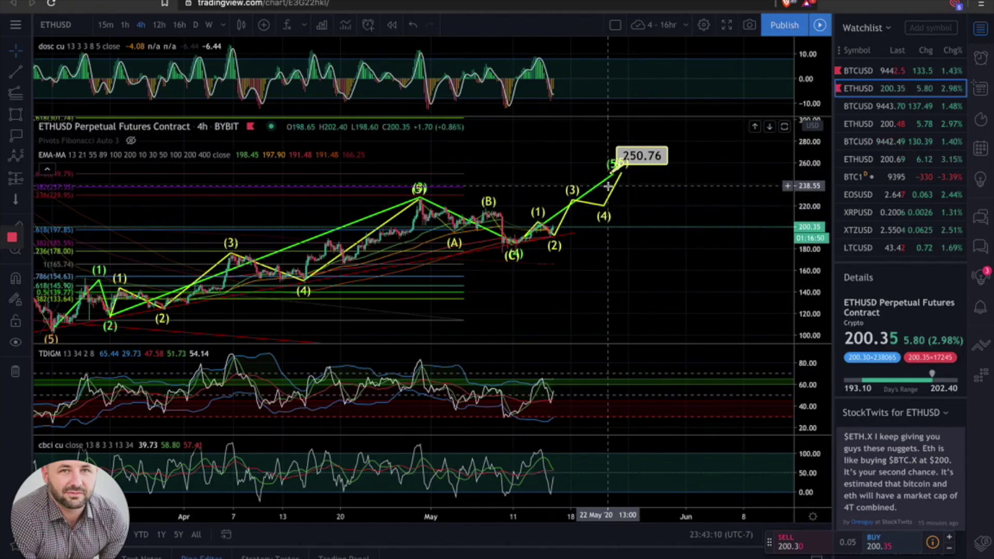
scroll(608, 186, down, 1)
scroll(608, 186, down, 3)
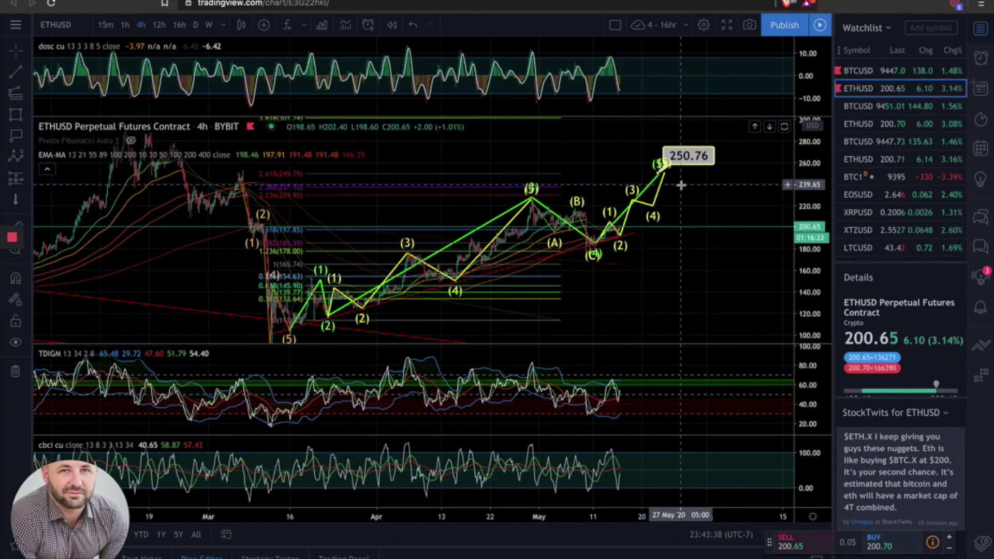
scroll(715, 248, right, 3)
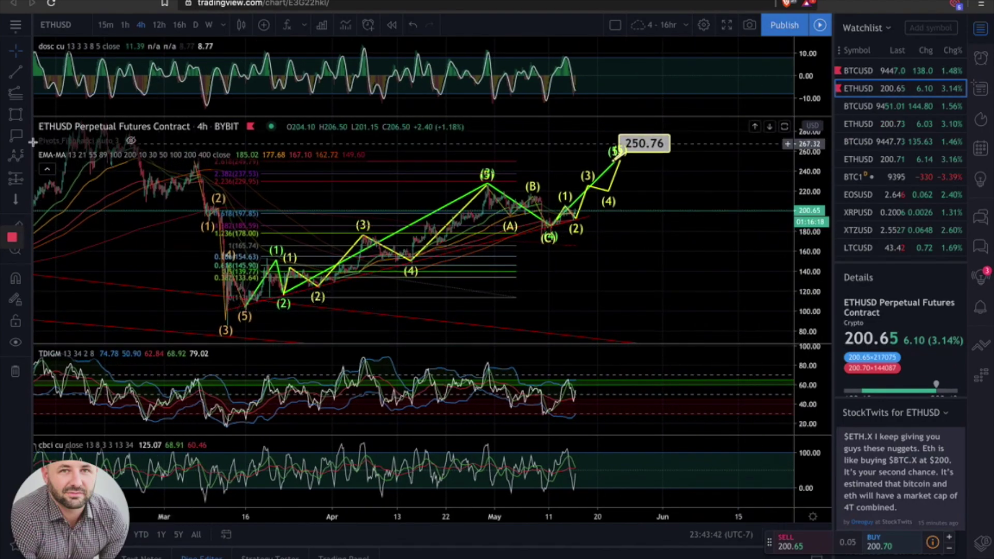
Step: Draw a Fib retracement on the 4-hour chart from about 98.34 on 10 May to 253.73 on 2 June
click(29, 97)
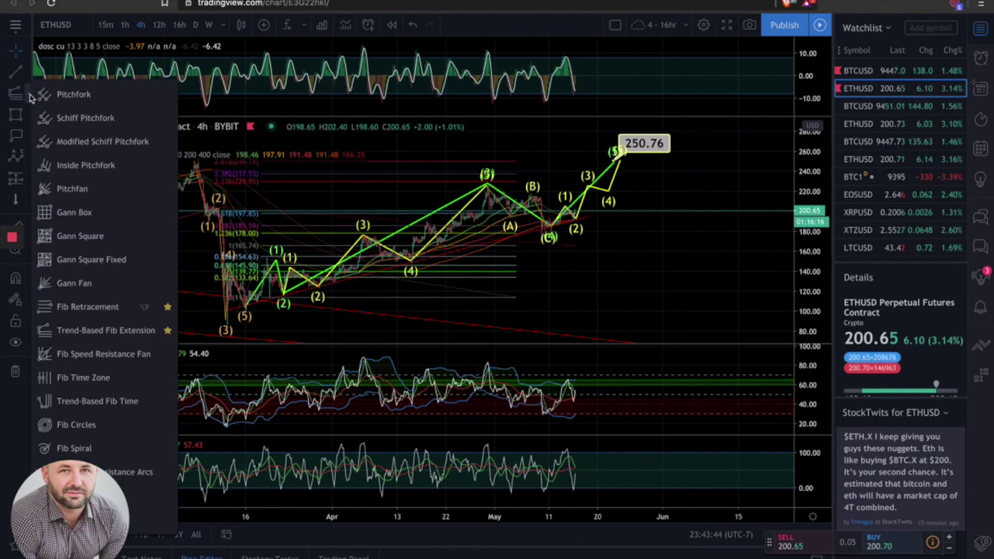
click(92, 304)
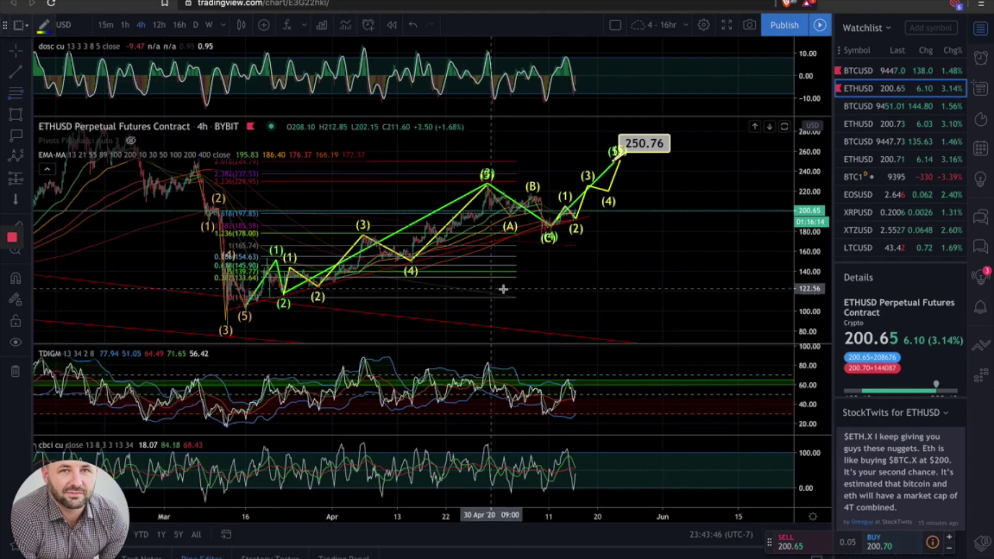
click(549, 313)
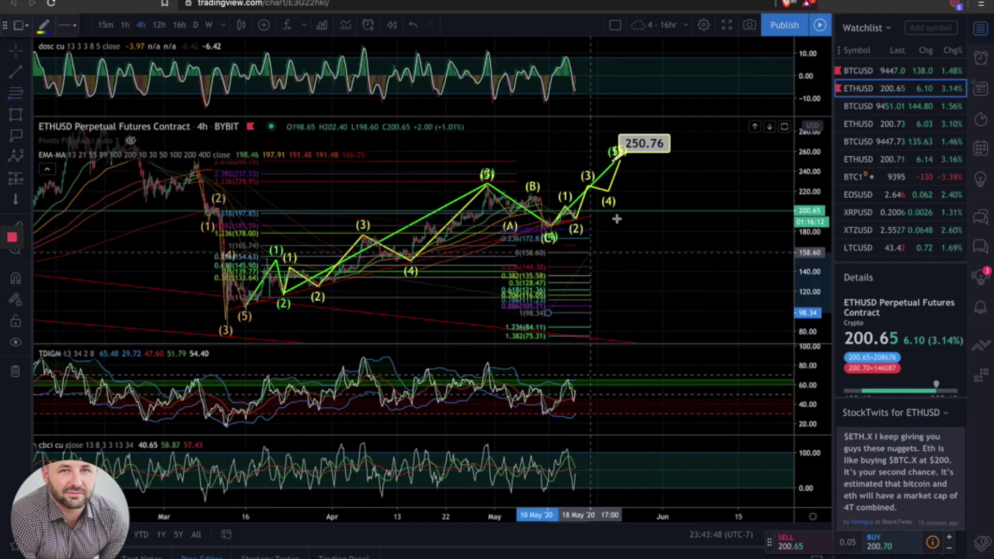
click(668, 159)
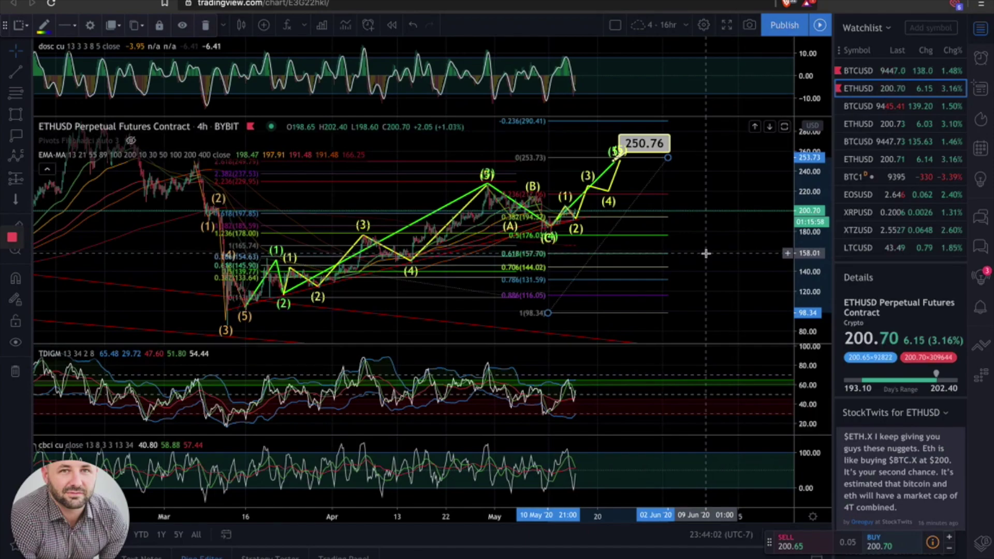
scroll(706, 254, down, 2)
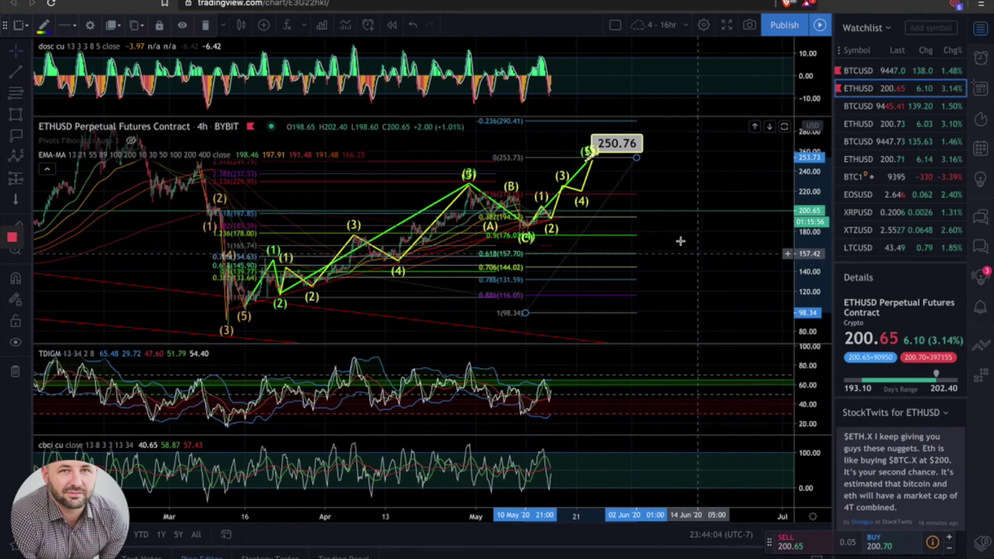
Step: Delete the Fib retracement drawn from 98.34 on 10 May to 253.73 on 2 June on the 4-hour chart
click(639, 162)
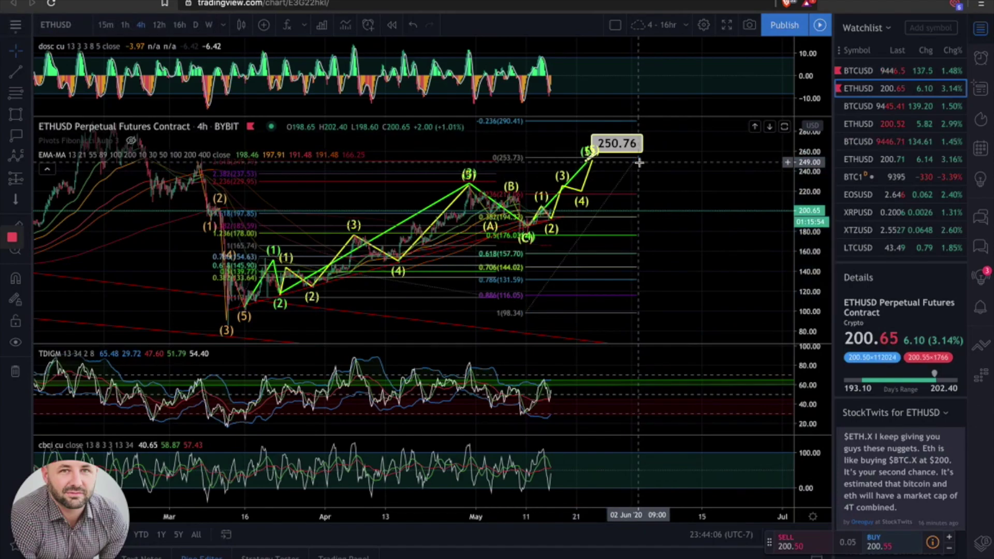
click(638, 159)
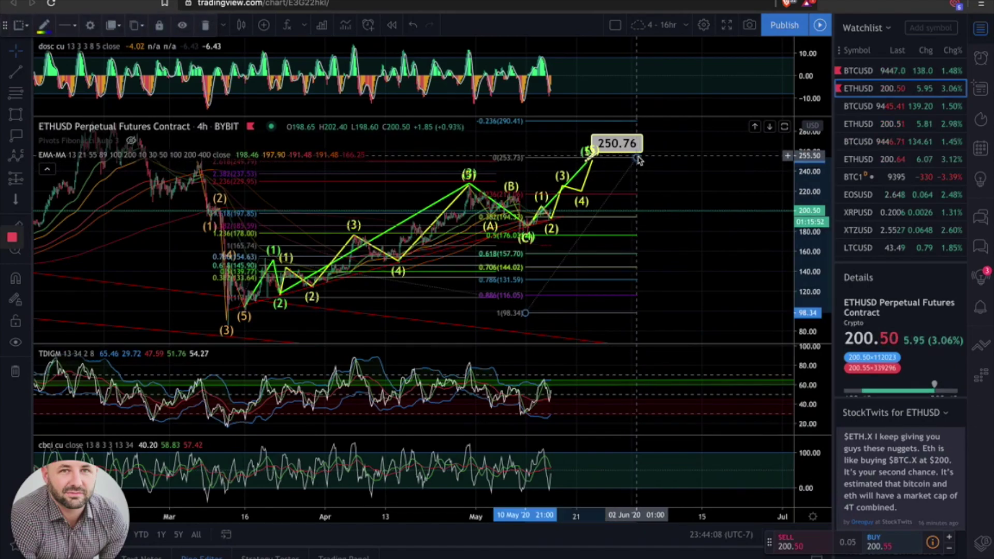
key(Delete)
Step: Stretch the price scale around the April–May wave count and maximize the price chart over the dosc, TDIGM and cbci panes
scroll(638, 158, up, 5)
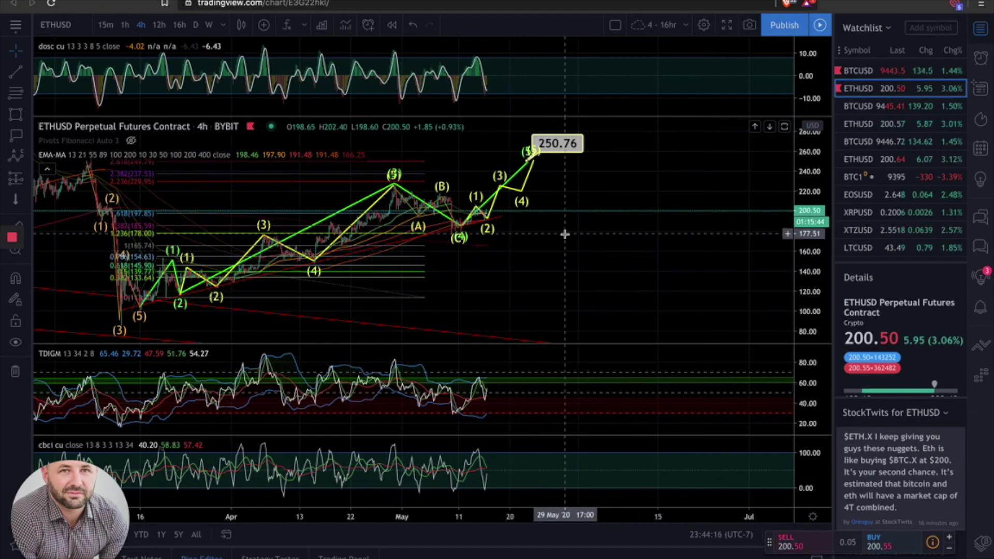
scroll(565, 234, up, 2)
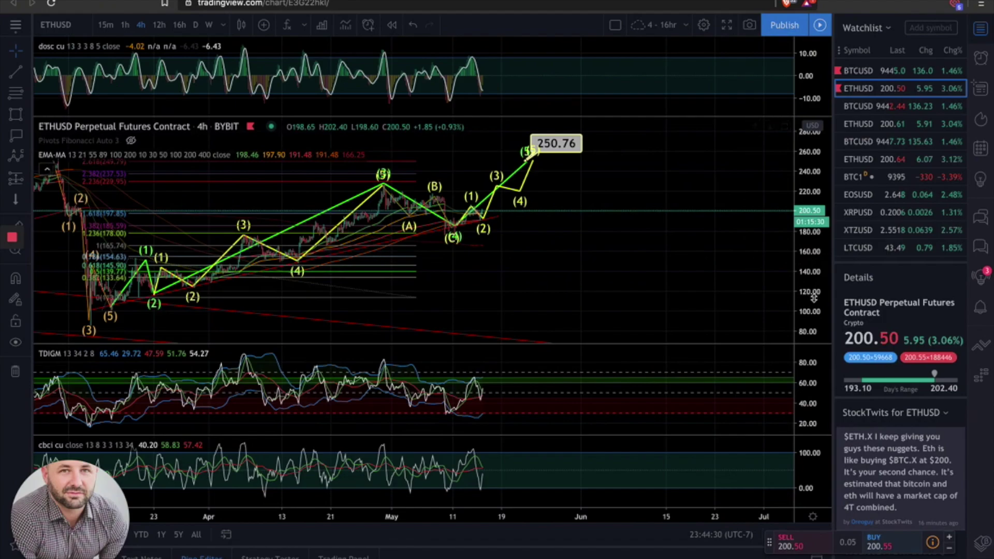
scroll(812, 229, up, 3)
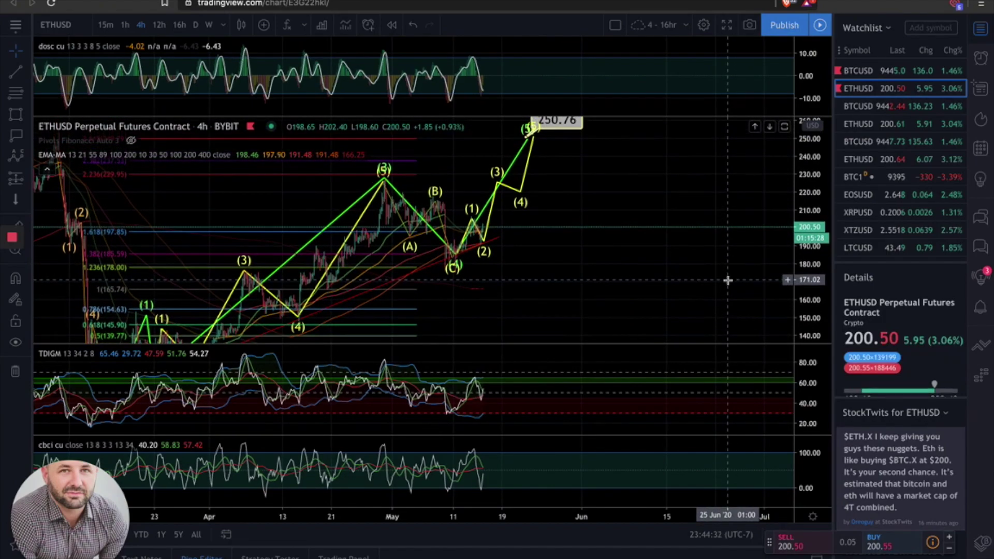
double_click(728, 280)
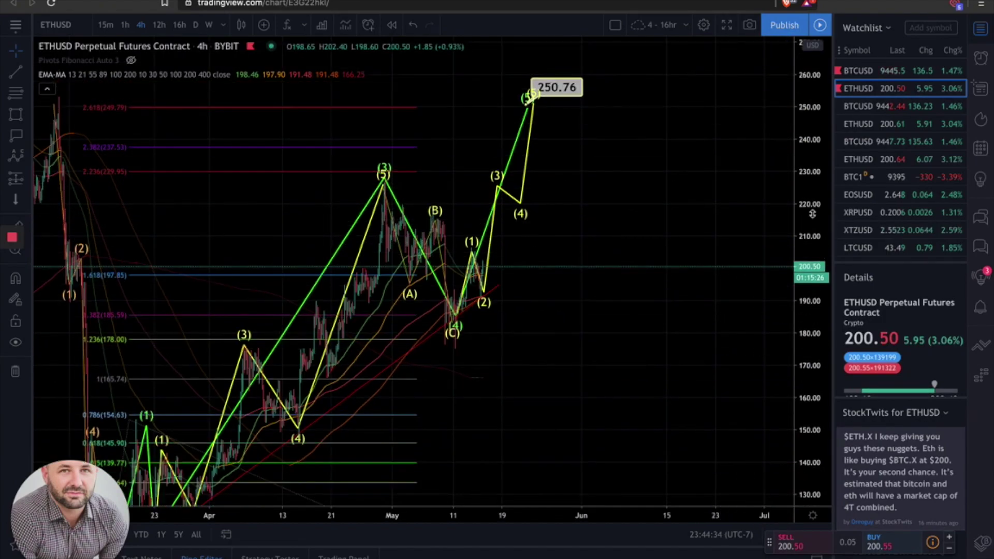